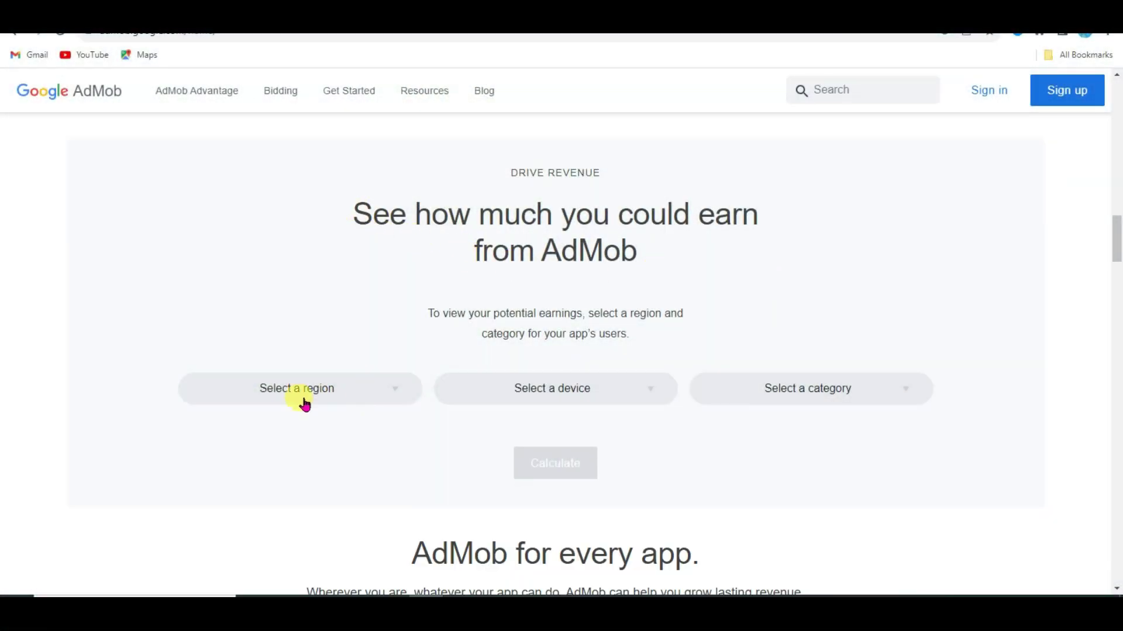
# Estimate AdMob revenue for an Android Business app in Asia and Pacific Countries.
pyautogui.click(352, 396)
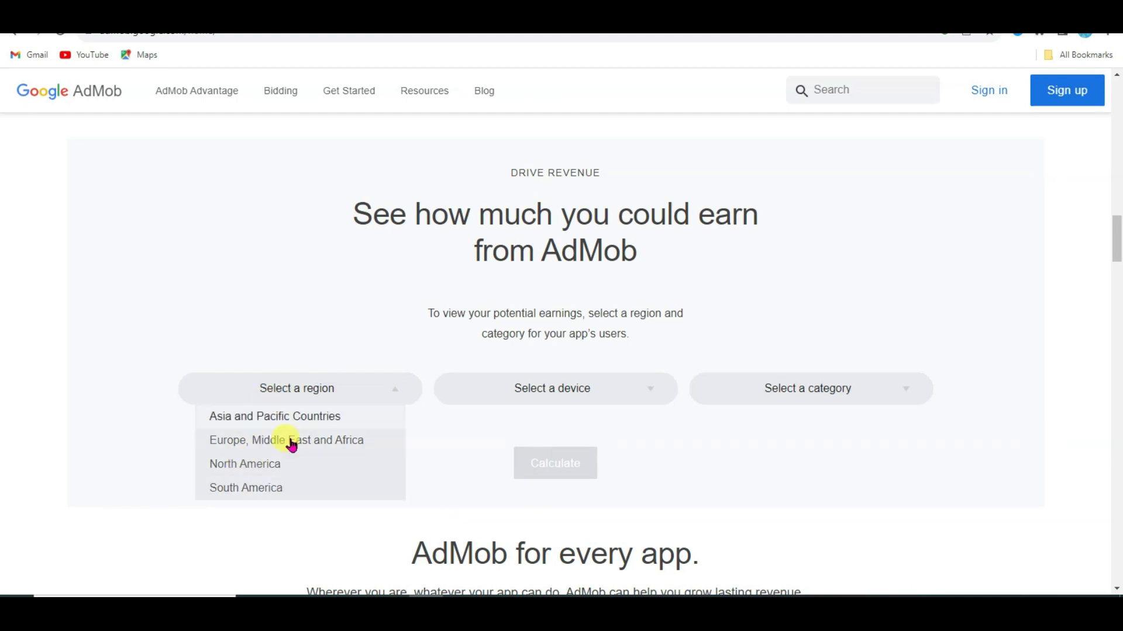
pyautogui.click(305, 430)
pyautogui.click(606, 393)
pyautogui.click(616, 411)
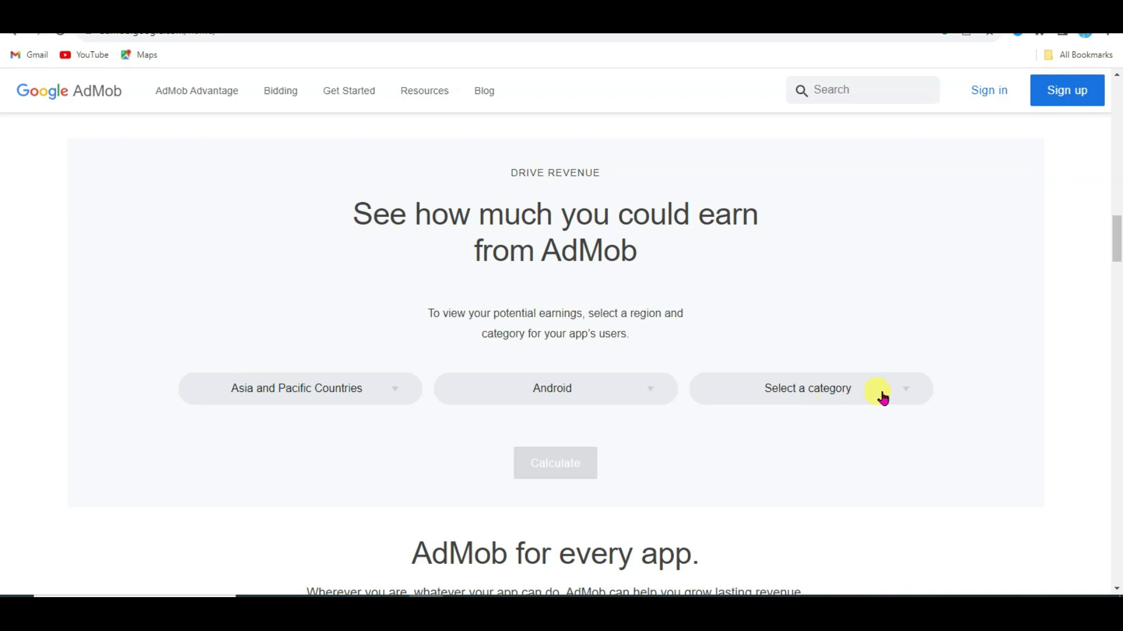
pyautogui.click(860, 398)
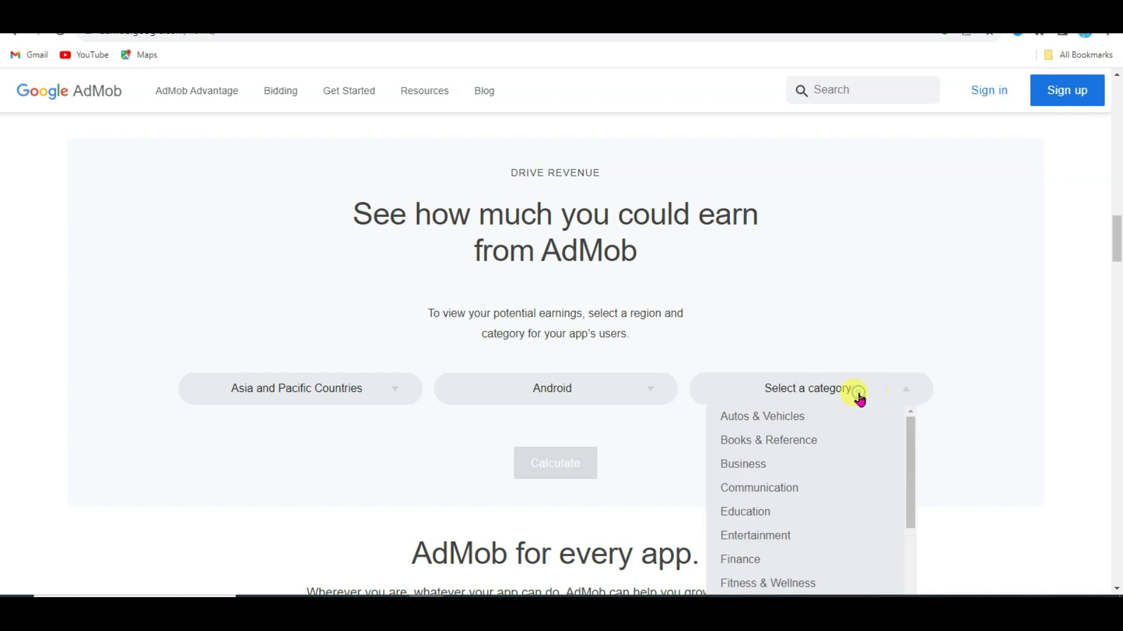
pyautogui.click(768, 471)
pyautogui.scroll(-1, 757, 432)
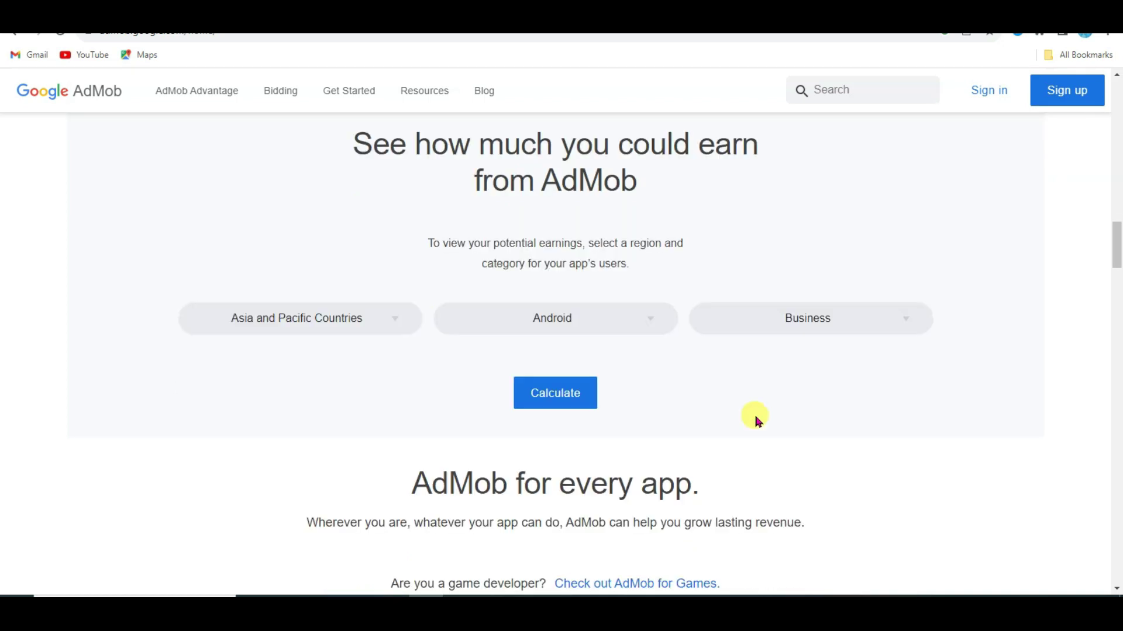
pyautogui.click(556, 403)
# Raise the Monthly Active Users slider from 50,000 to 615,633.
pyautogui.doubleClick(661, 229)
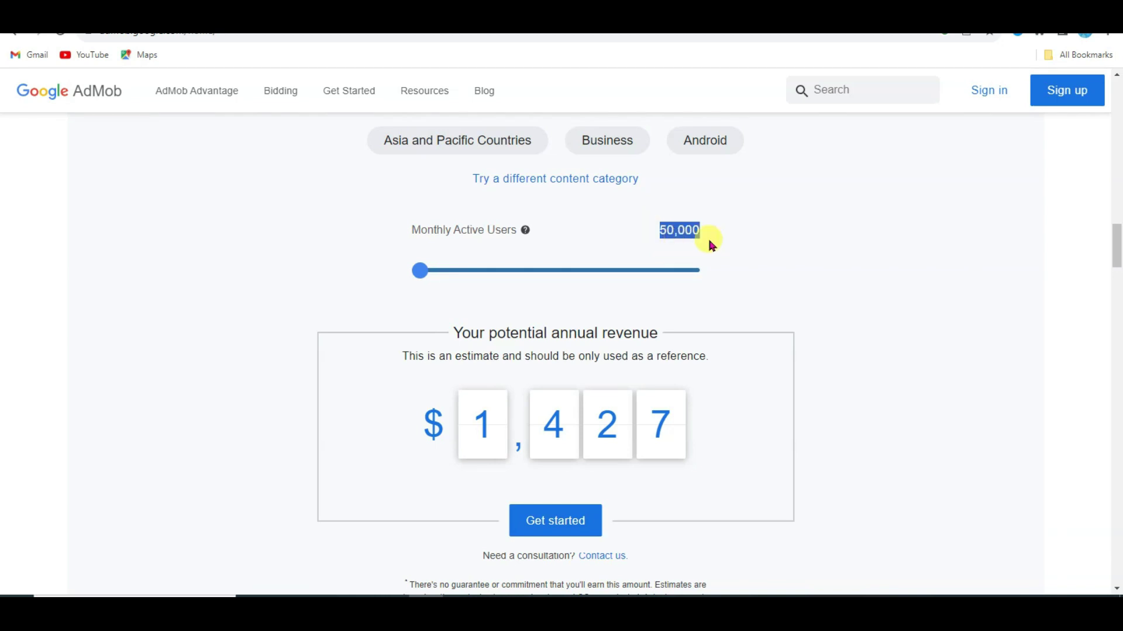
pyautogui.moveTo(515, 233); pyautogui.dragTo(409, 229)
pyautogui.click(410, 229)
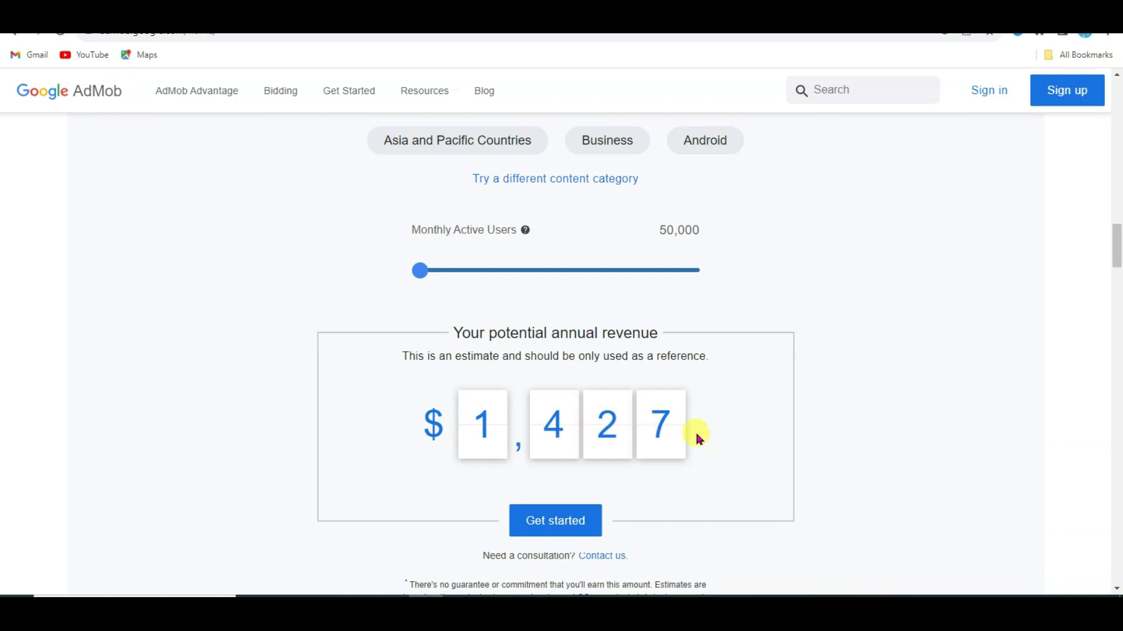
pyautogui.moveTo(419, 271); pyautogui.dragTo(516, 276)
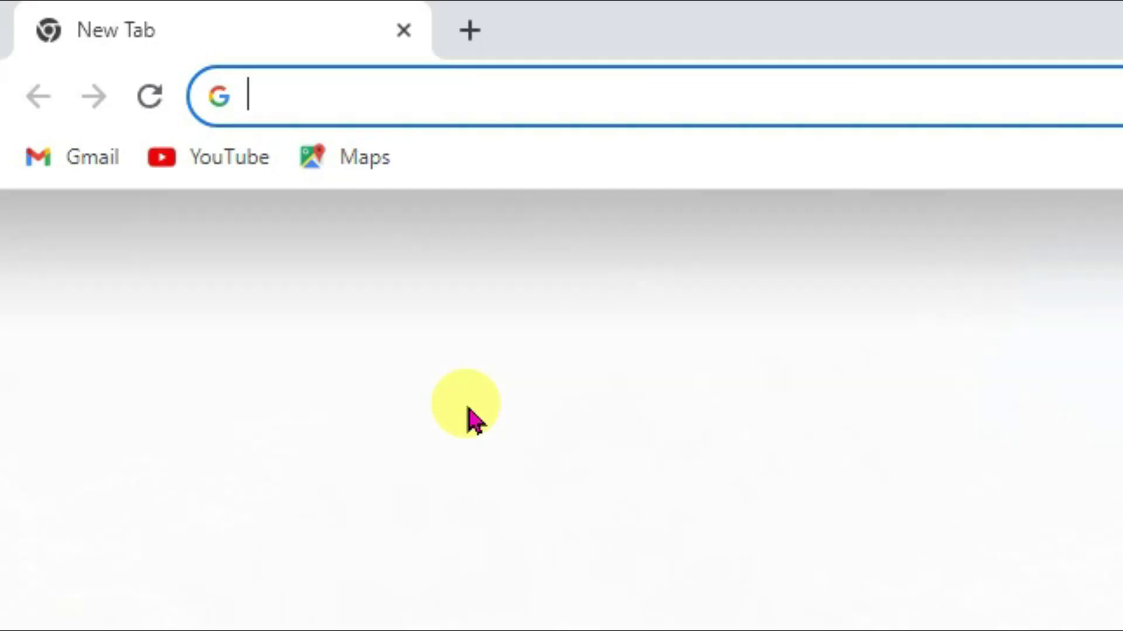
# Open PDF Drive and browse to the Business & Career > Finance book list.
pyautogui.write('pdfdrive')
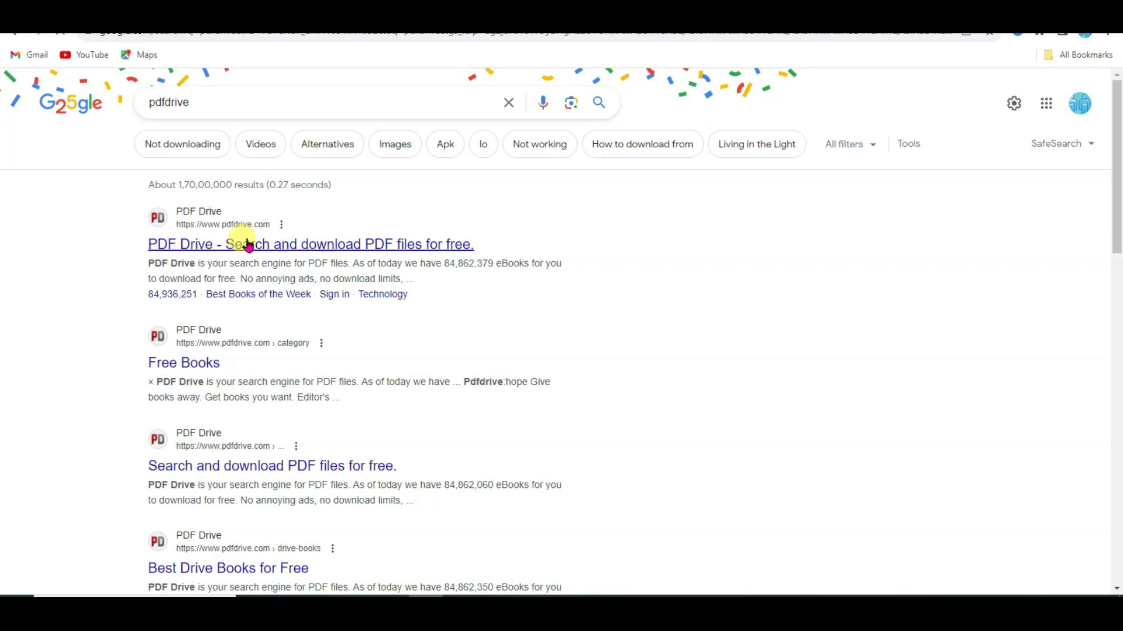
pyautogui.click(238, 243)
pyautogui.scroll(-10, 636, 228)
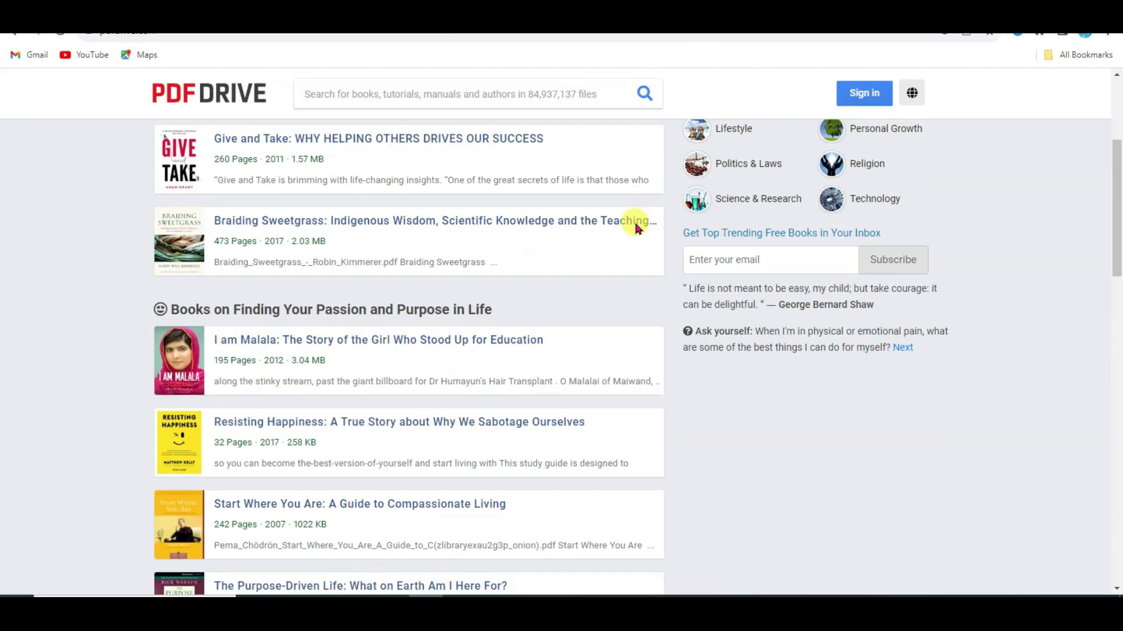
pyautogui.scroll(-10, 689, 275)
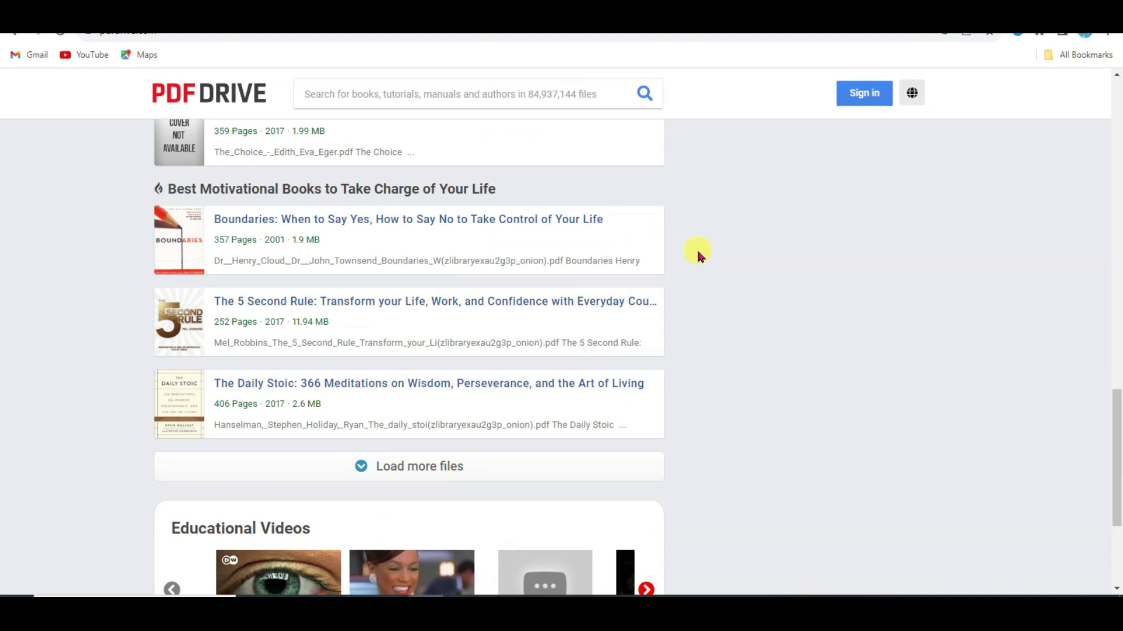
pyautogui.scroll(-5, 697, 292)
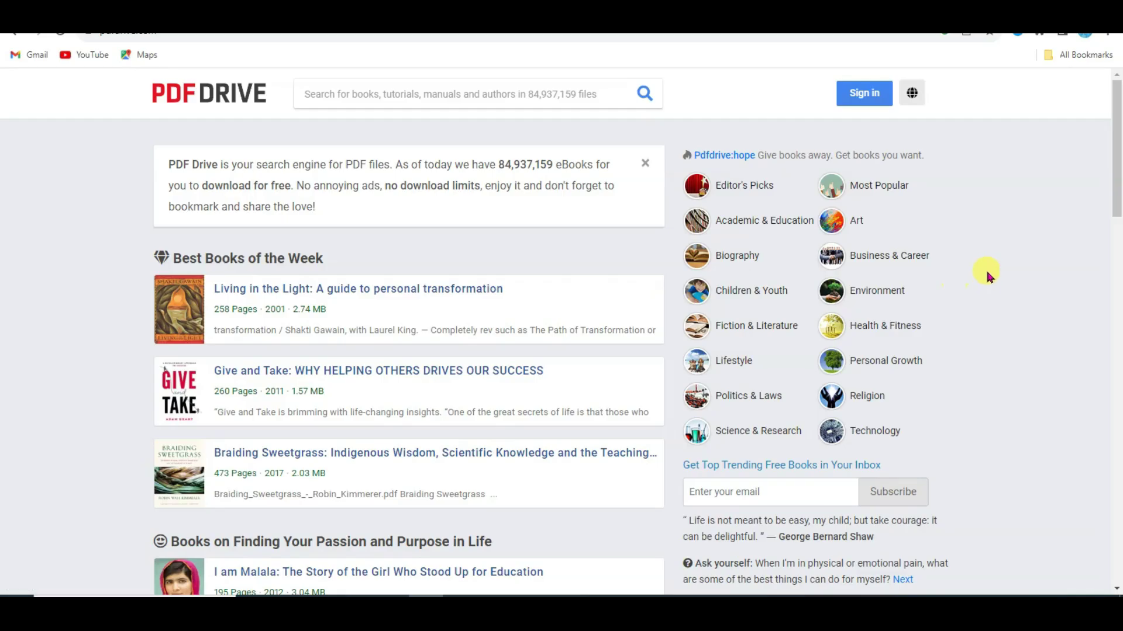
pyautogui.click(900, 261)
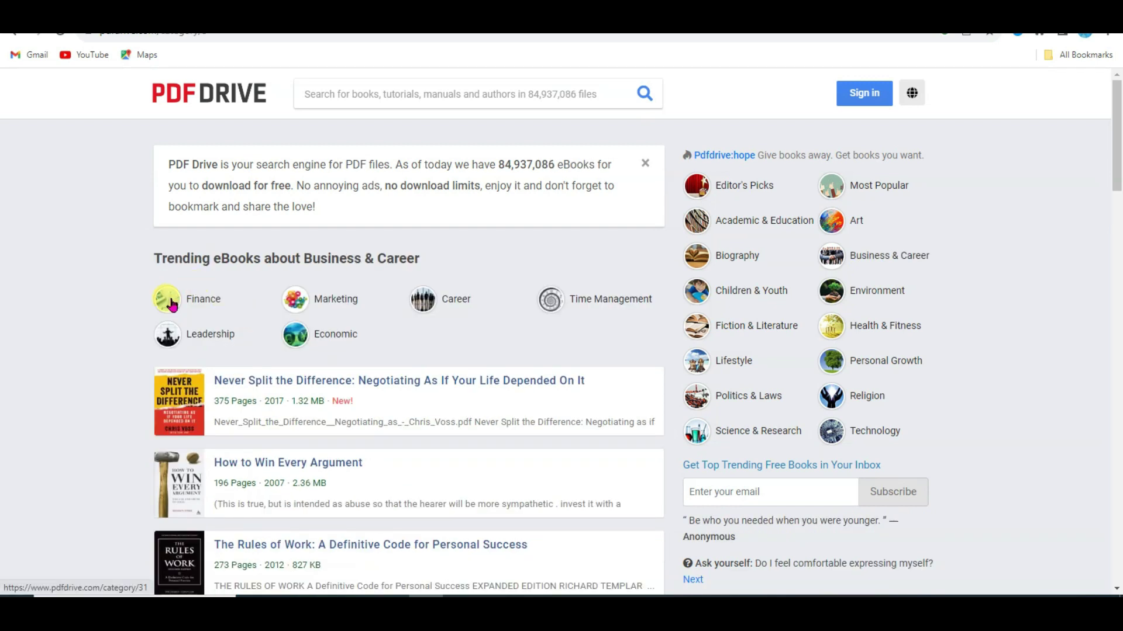
pyautogui.click(171, 299)
# Open Rich Dad Poor Dad and request its PDF download.
pyautogui.scroll(-6, 403, 269)
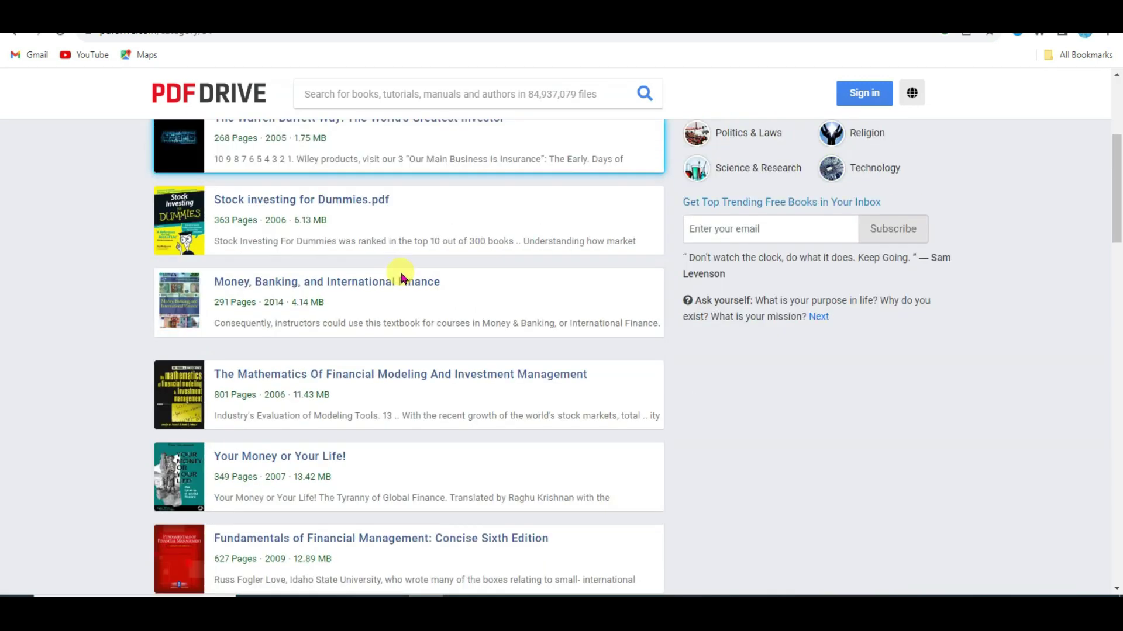
pyautogui.scroll(-7, 403, 266)
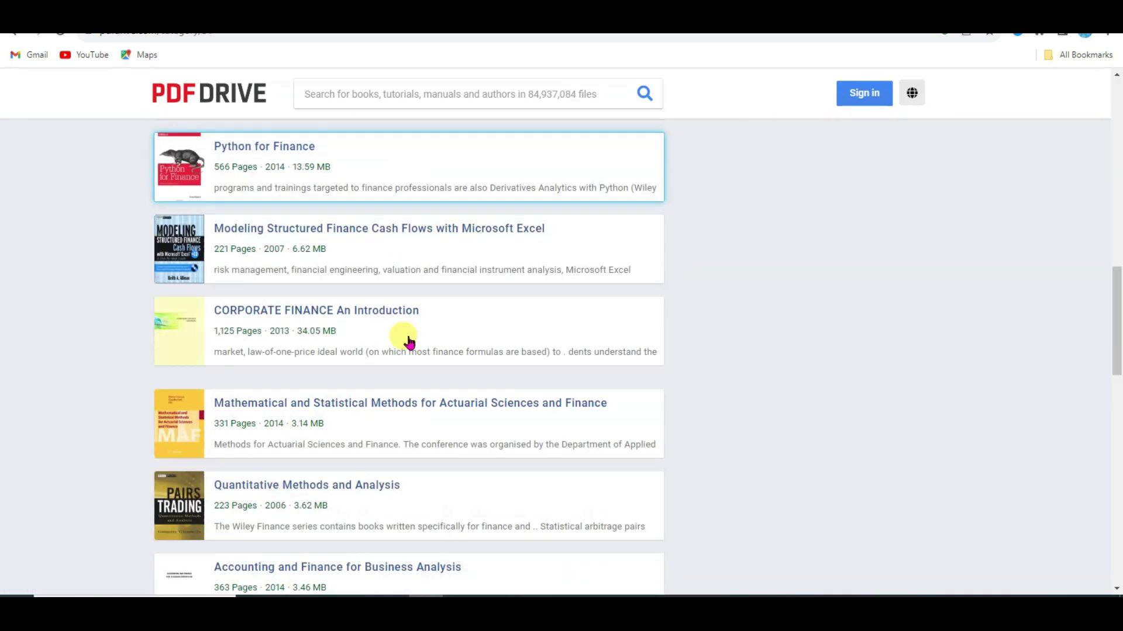
pyautogui.scroll(8, 401, 333)
pyautogui.scroll(4, 421, 340)
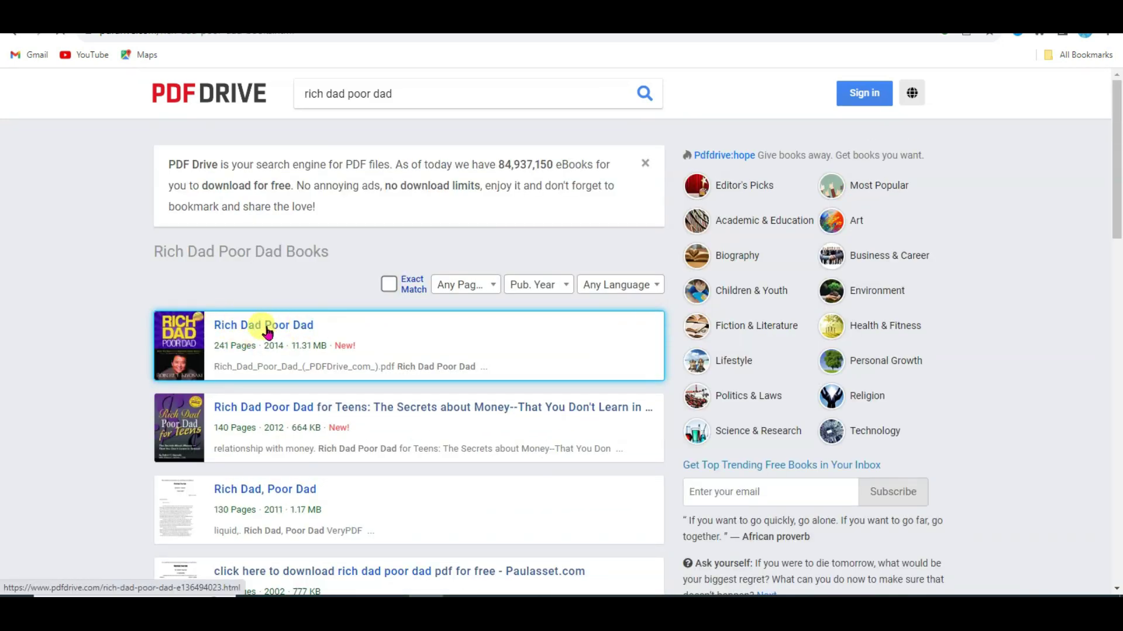
pyautogui.click(288, 331)
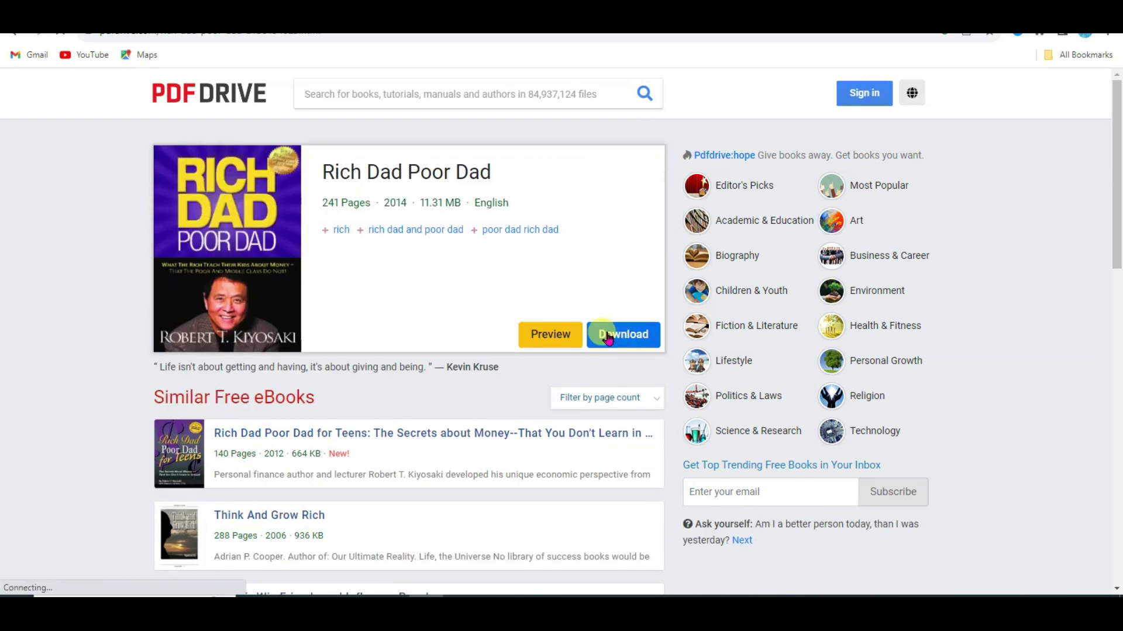
pyautogui.click(624, 333)
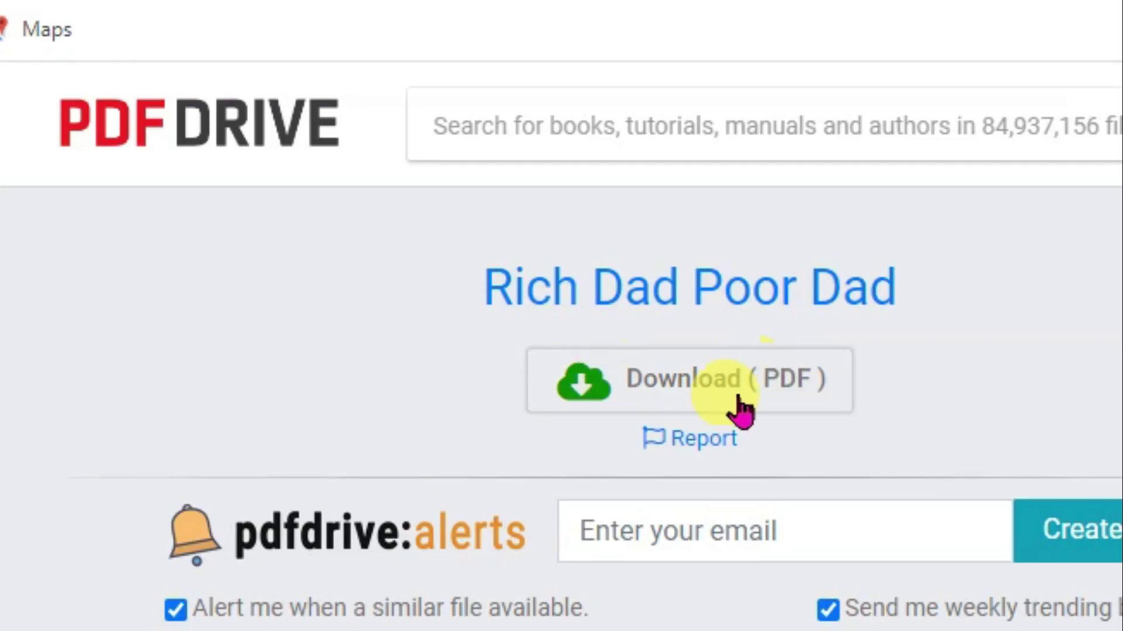
pyautogui.click(777, 395)
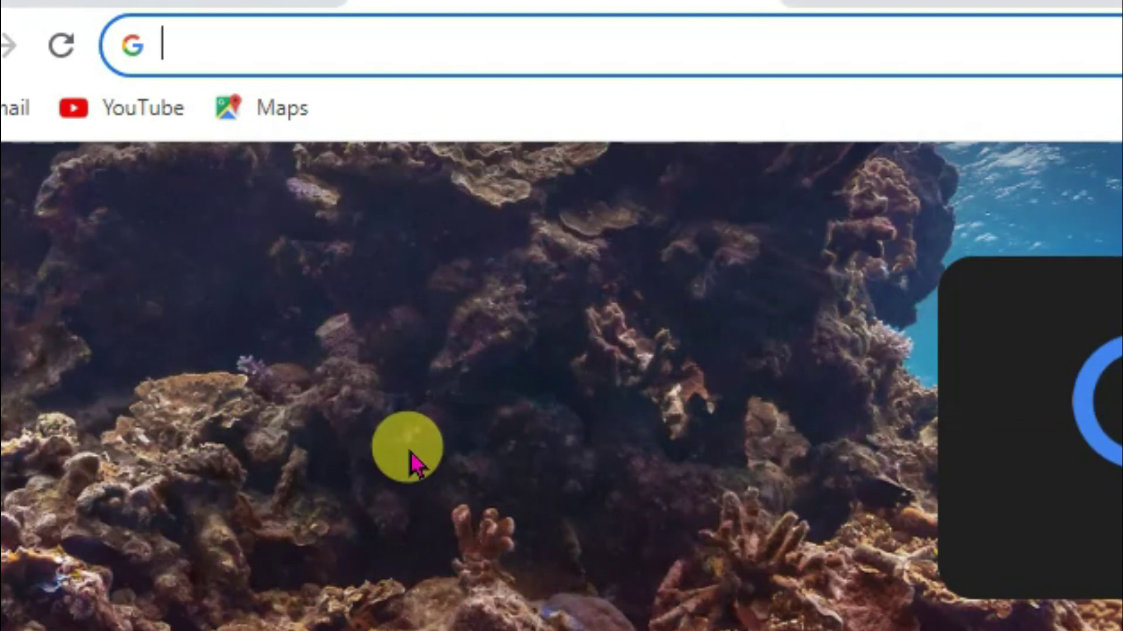
# Load the GDevelop website, gdevelop.io, from the Chrome address bar.
pyautogui.write('gde')
pyautogui.press('Return')
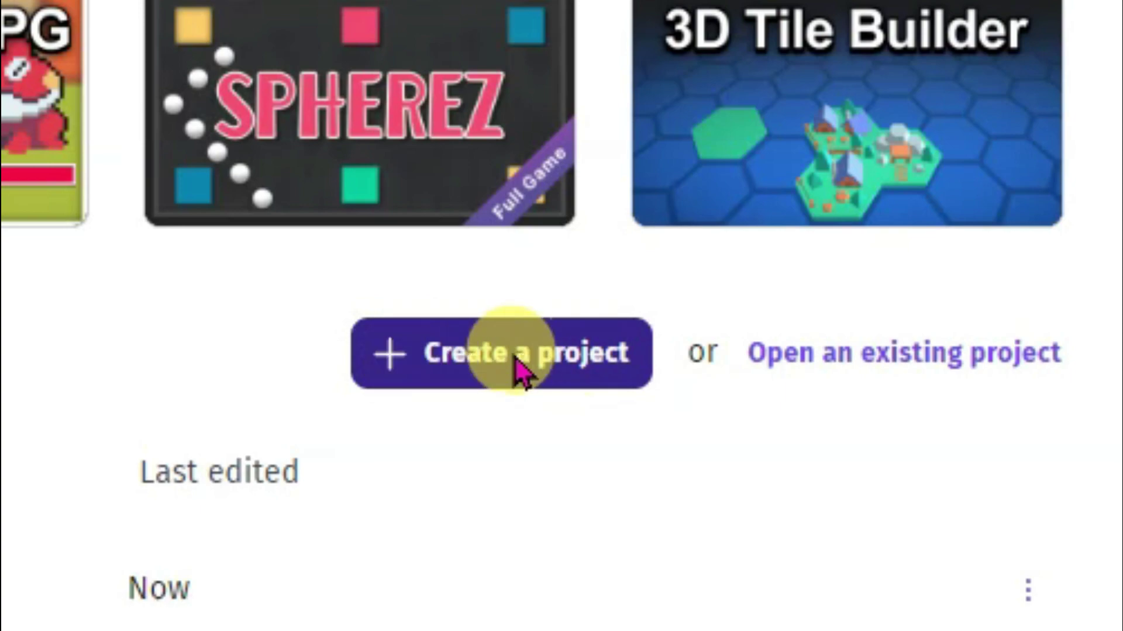
# Create a project named Rich Dad and Poor Dad at Mobile portrait 720x1280 resolution.
pyautogui.click(517, 362)
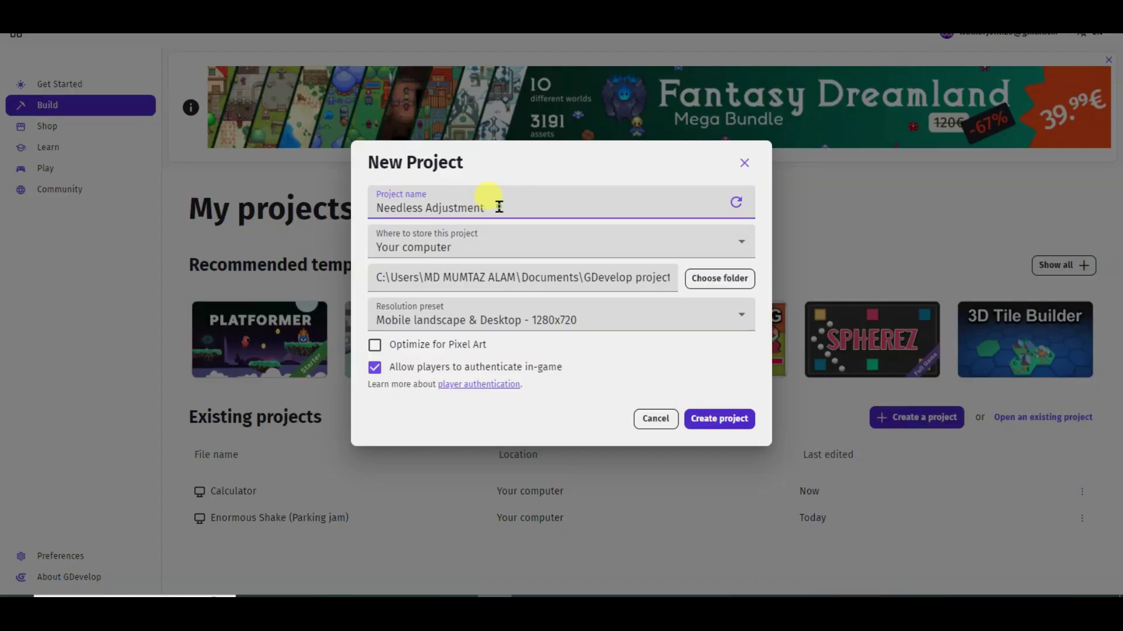
pyautogui.moveTo(499, 207); pyautogui.dragTo(338, 212)
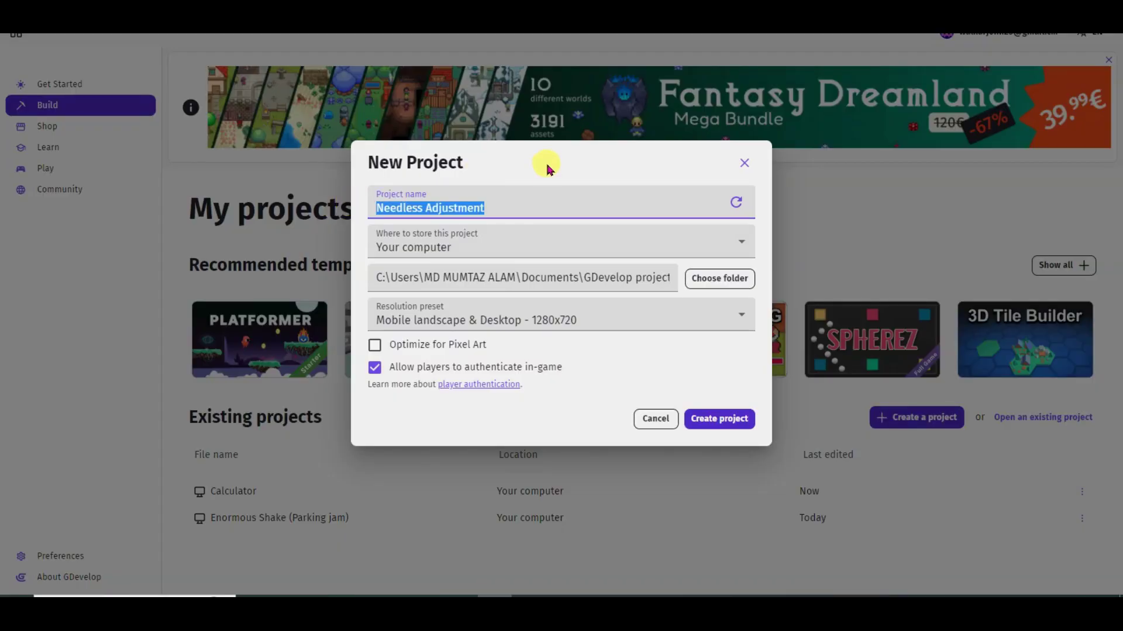
pyautogui.write('Rich Dad and Poor Dad')
pyautogui.moveTo(519, 198); pyautogui.dragTo(371, 207)
pyautogui.click(462, 322)
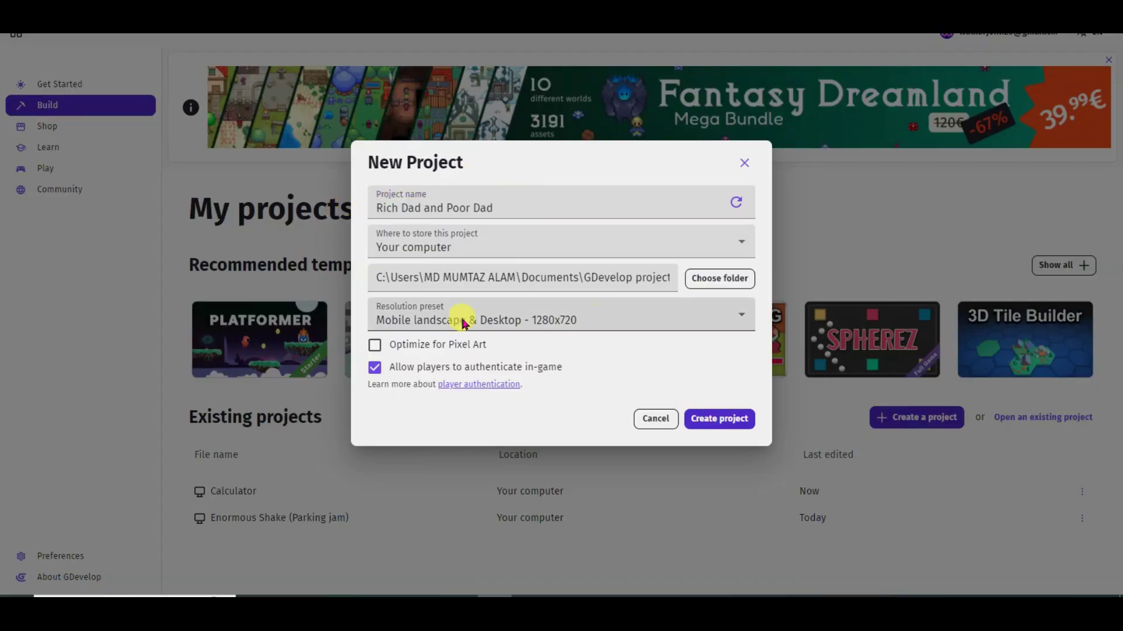
pyautogui.click(503, 322)
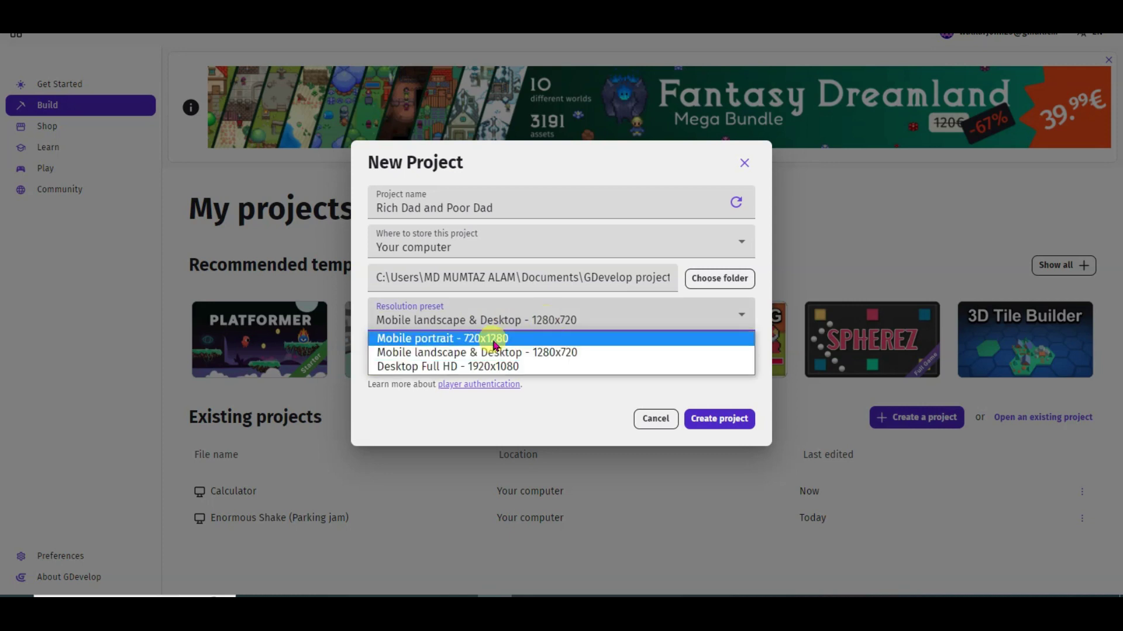
pyautogui.click(499, 339)
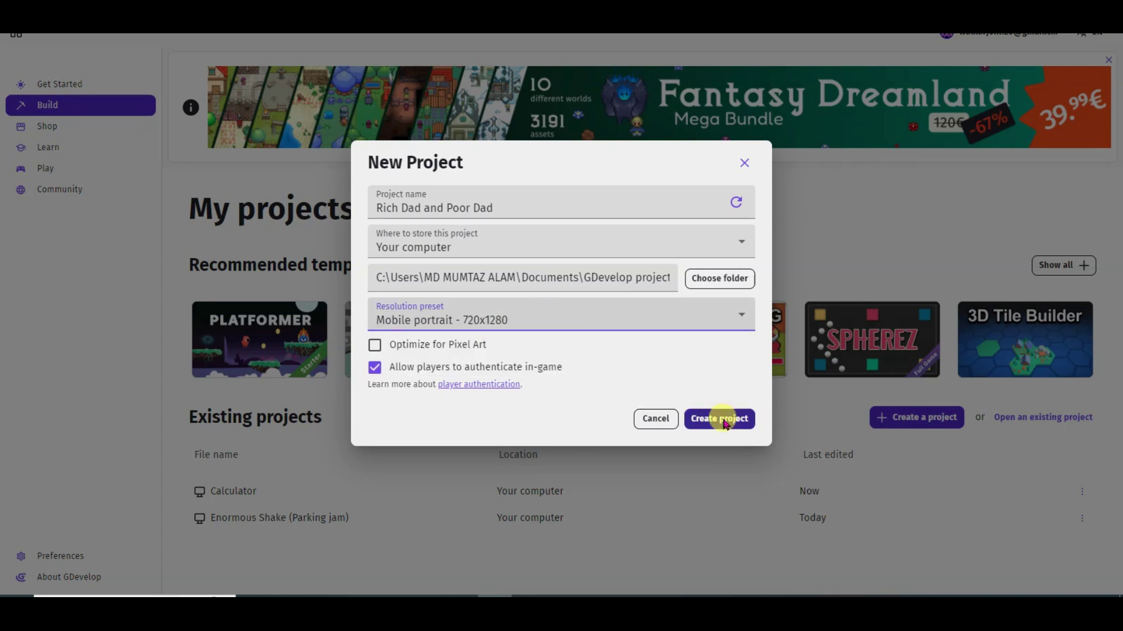
pyautogui.click(730, 420)
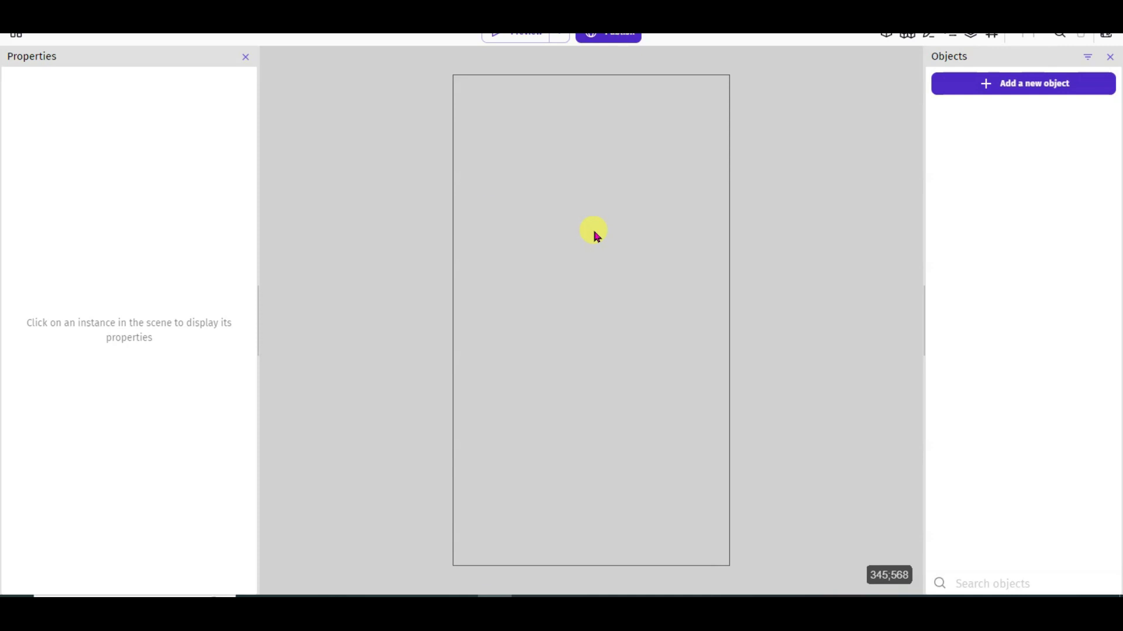
# Set the scene background colour to dark magenta 65;2;61.
pyautogui.rightClick(555, 168)
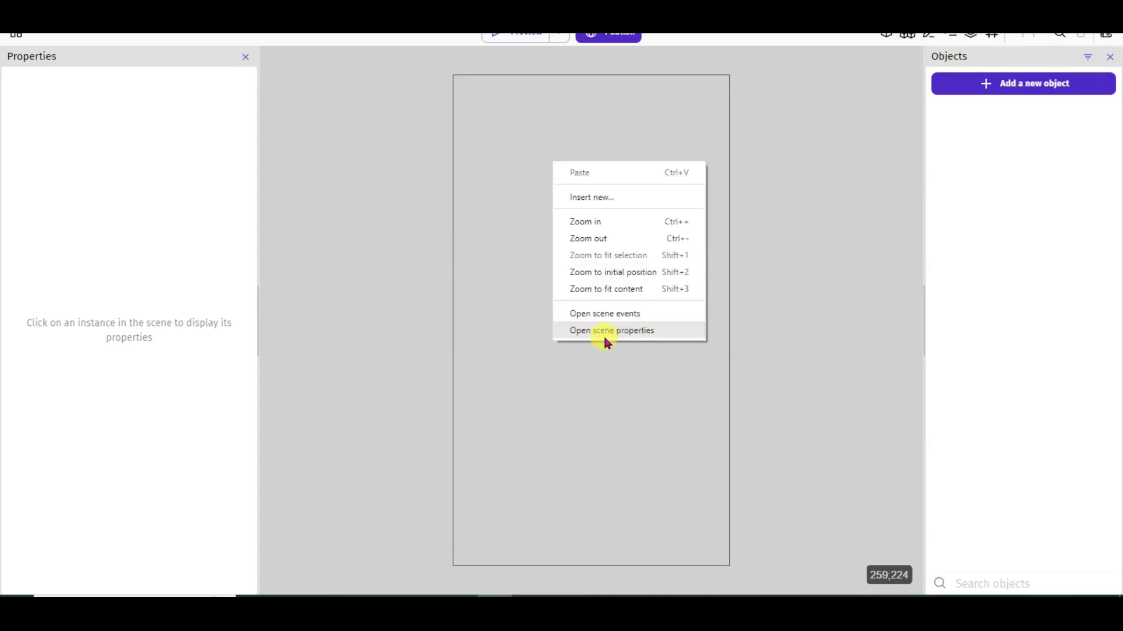
pyautogui.click(640, 332)
pyautogui.click(736, 305)
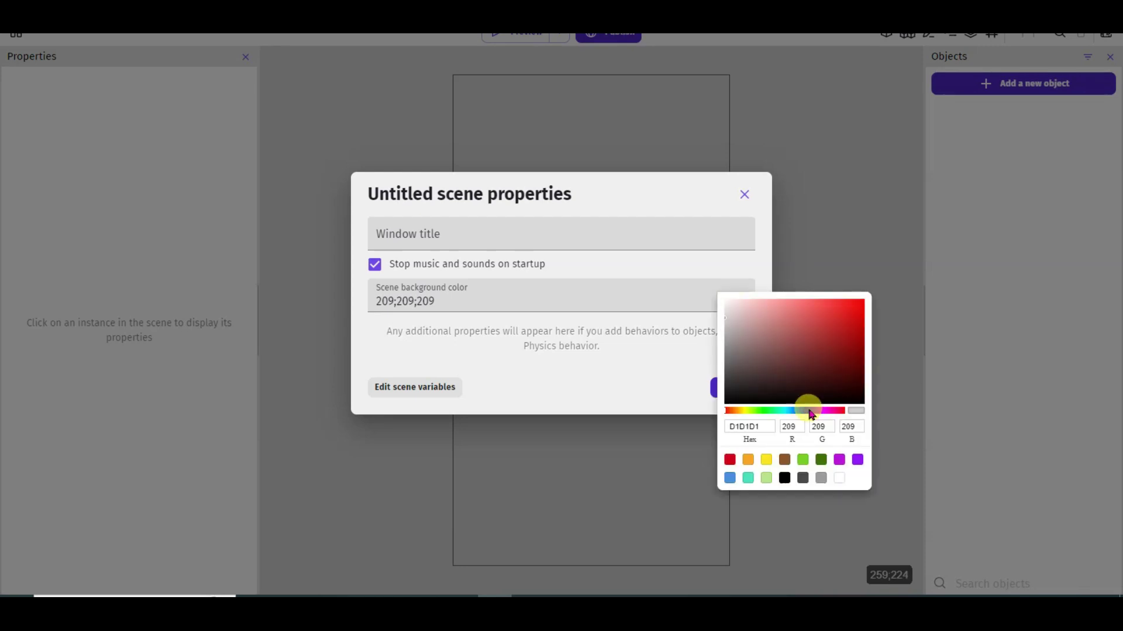
pyautogui.click(829, 411)
pyautogui.click(852, 325)
pyautogui.click(726, 398)
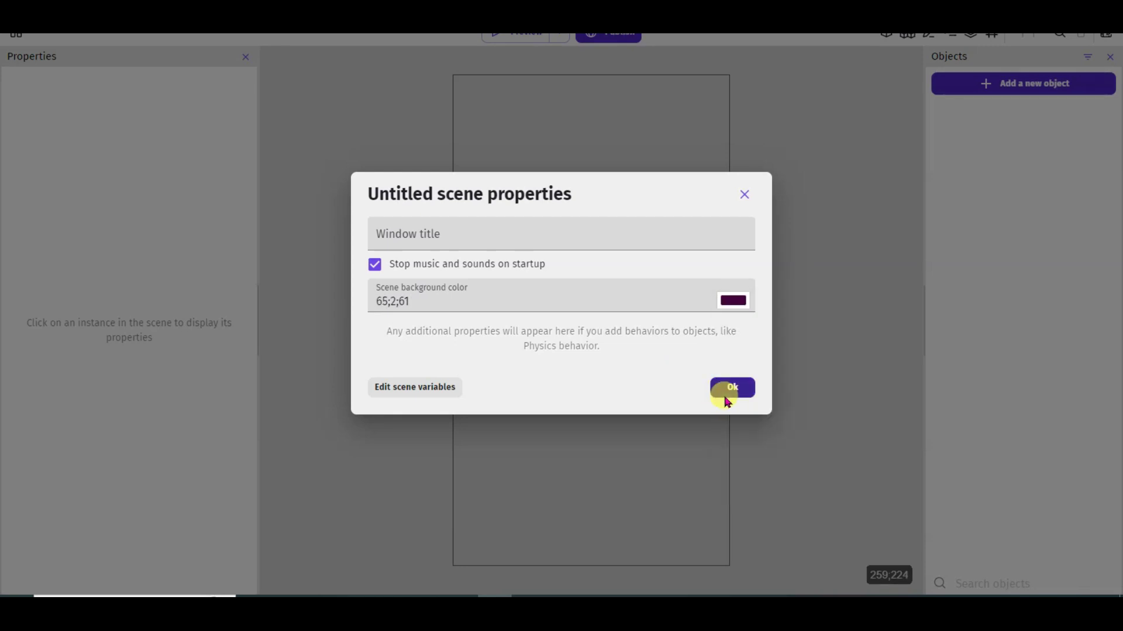
pyautogui.click(733, 388)
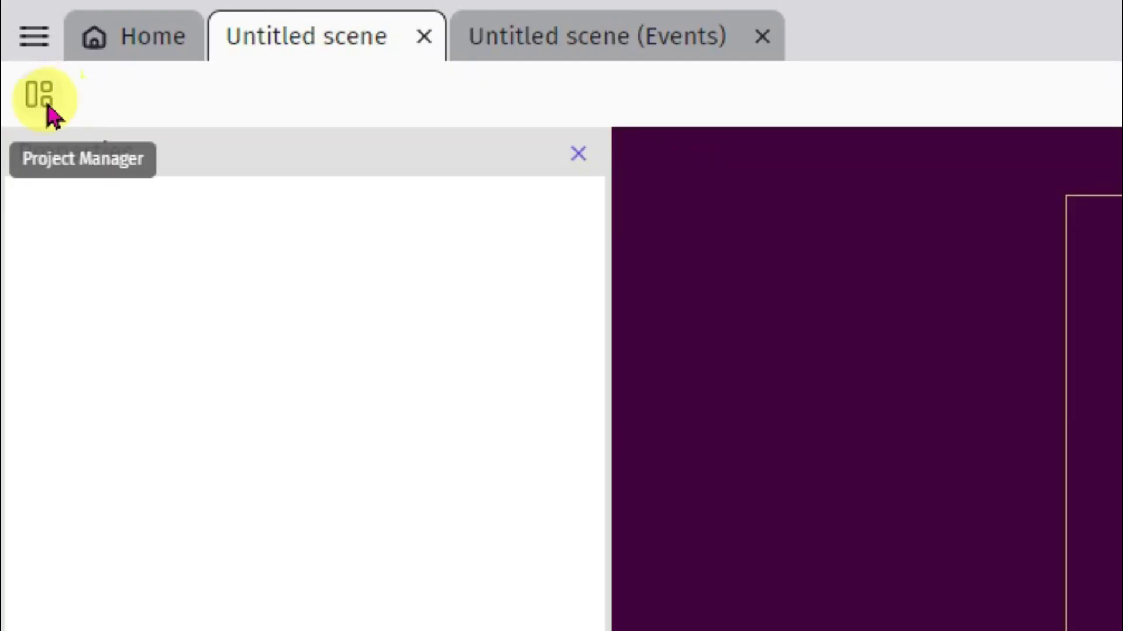
# Change the package name to end in .book and set resize mode to 'No changes to the game size'.
pyautogui.click(15, 33)
pyautogui.click(95, 146)
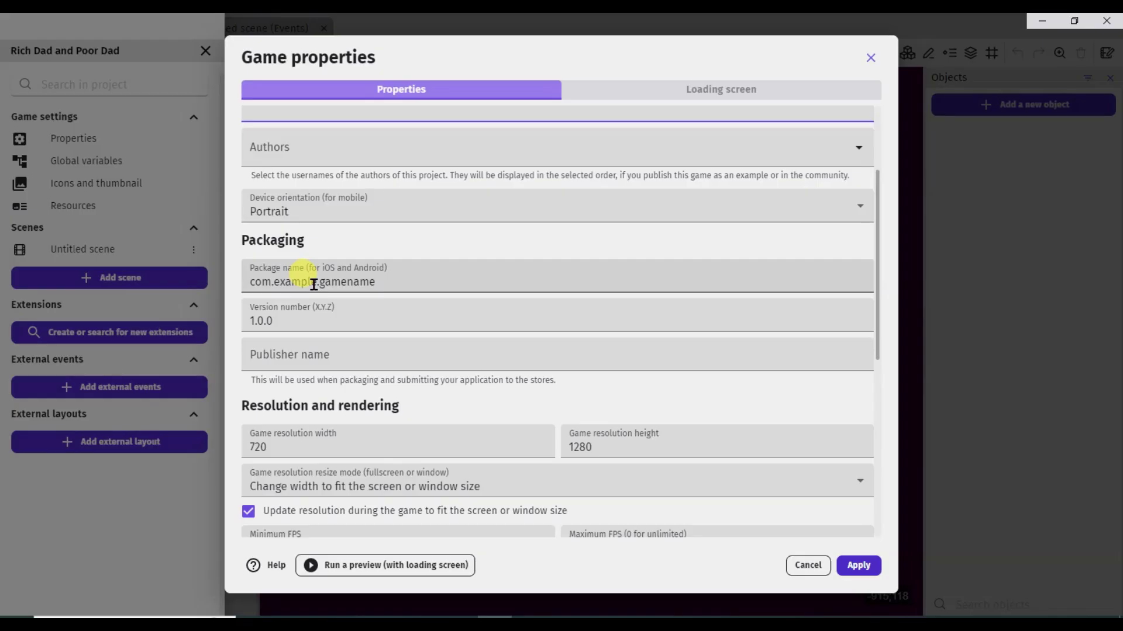
pyautogui.doubleClick(280, 282)
pyautogui.write('mumta')
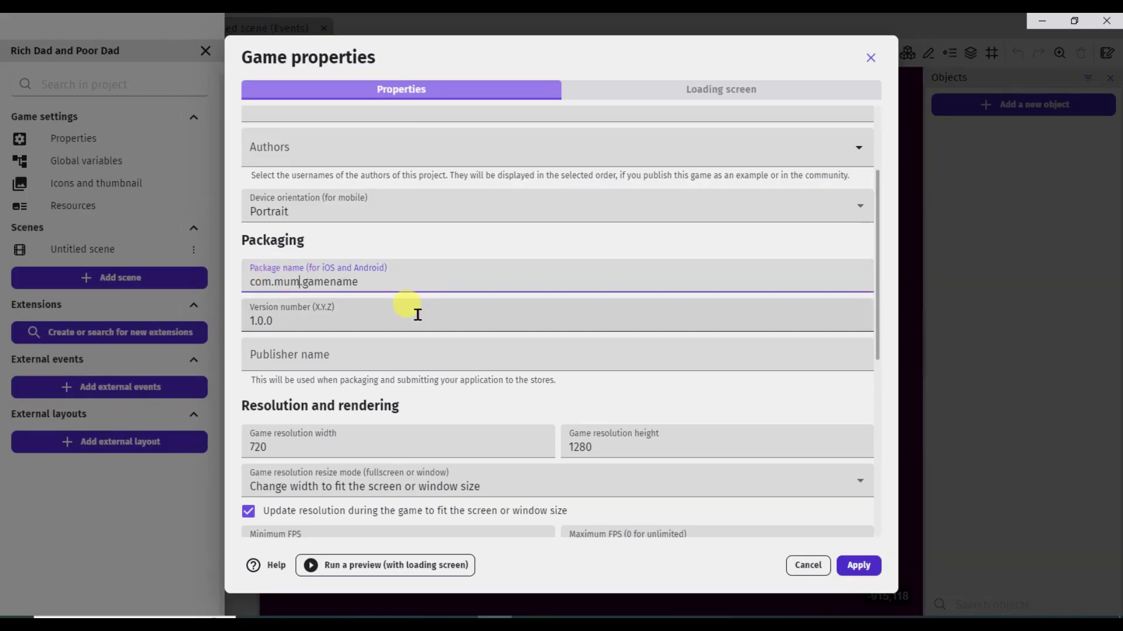
pyautogui.write('z.')
pyautogui.moveTo(374, 282); pyautogui.dragTo(322, 282)
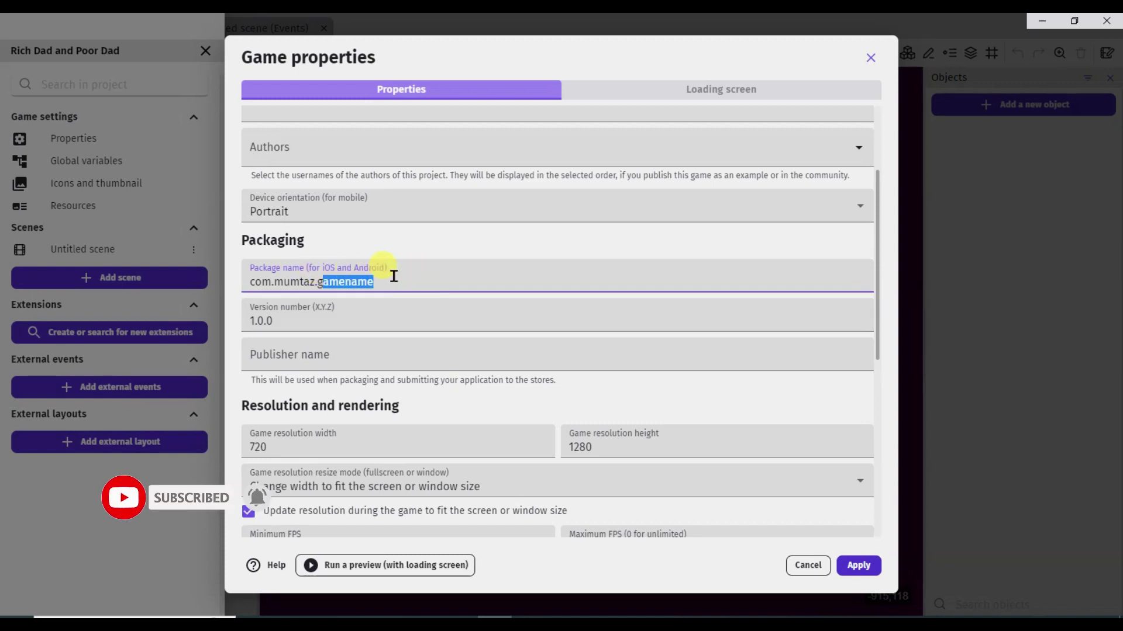
pyautogui.press('BackSpace')
pyautogui.write('book')
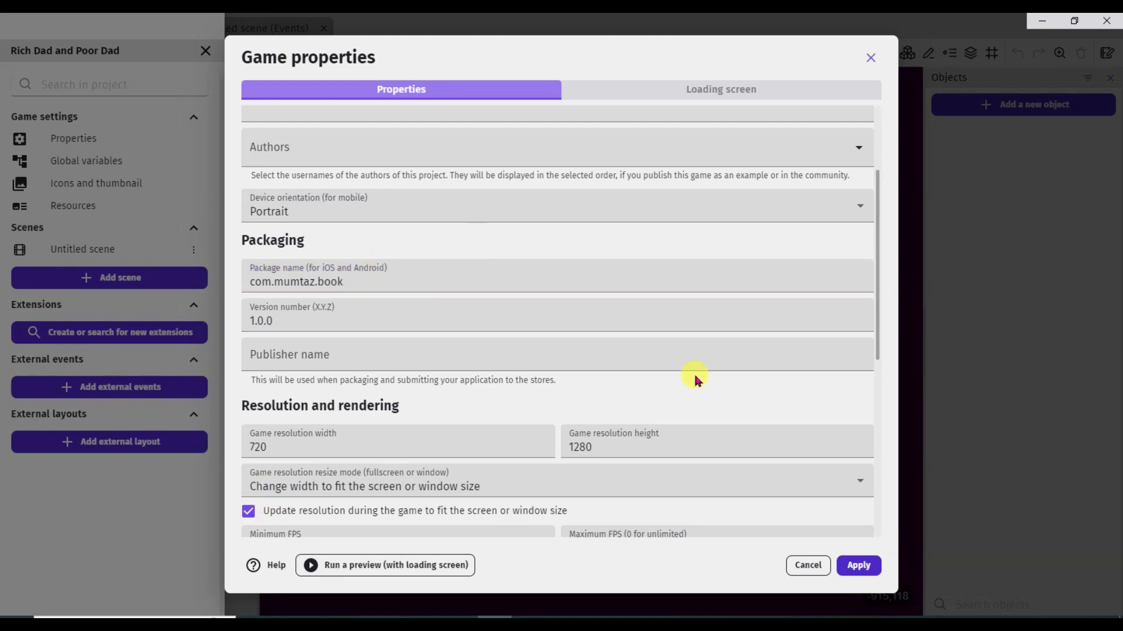
pyautogui.scroll(-5, 695, 380)
pyautogui.click(409, 202)
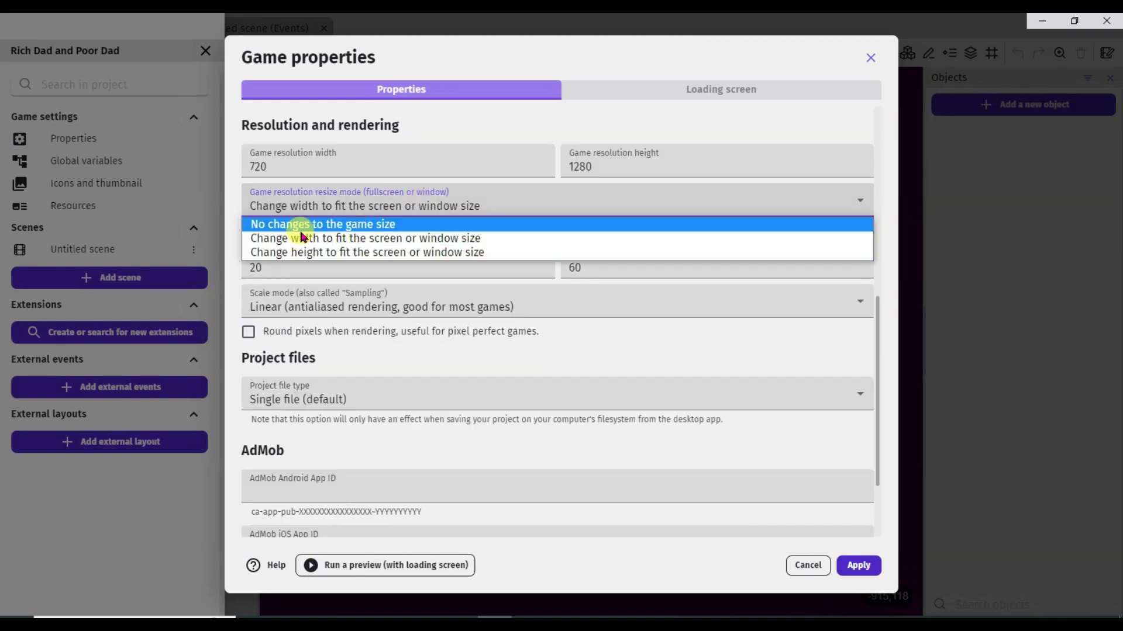
pyautogui.click(359, 224)
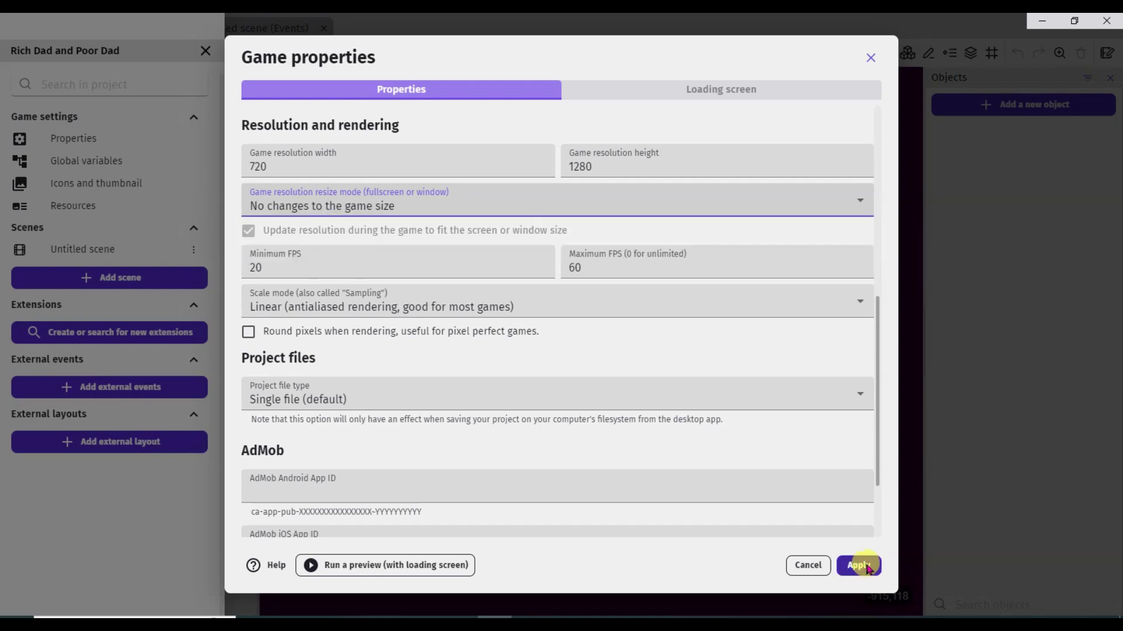
pyautogui.click(860, 566)
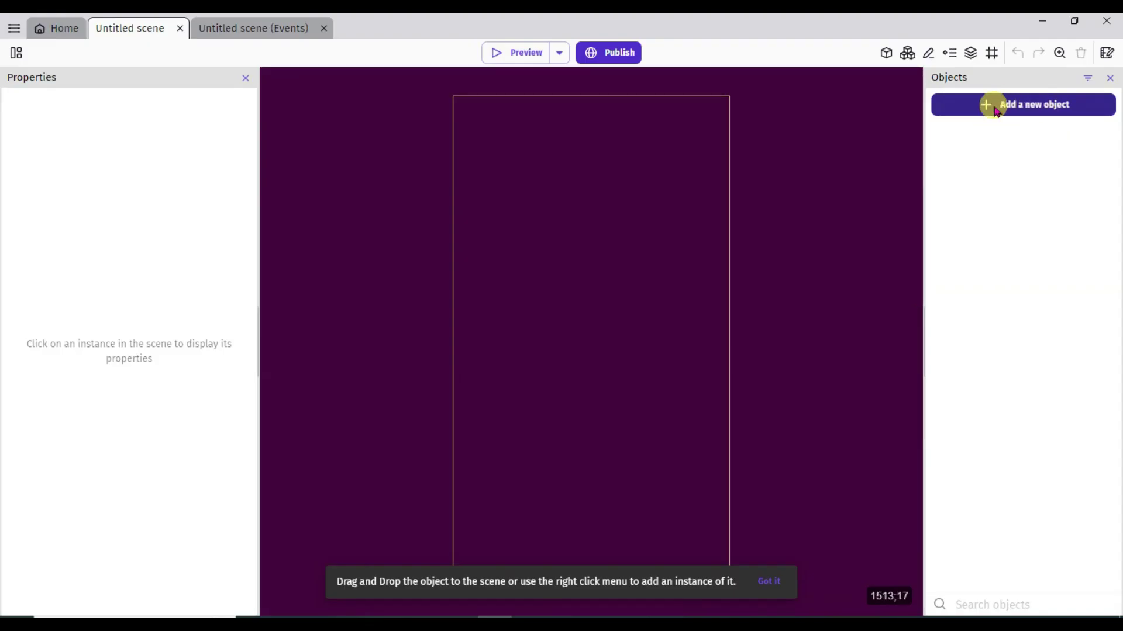
# Create a text object named Start.
pyautogui.click(1051, 109)
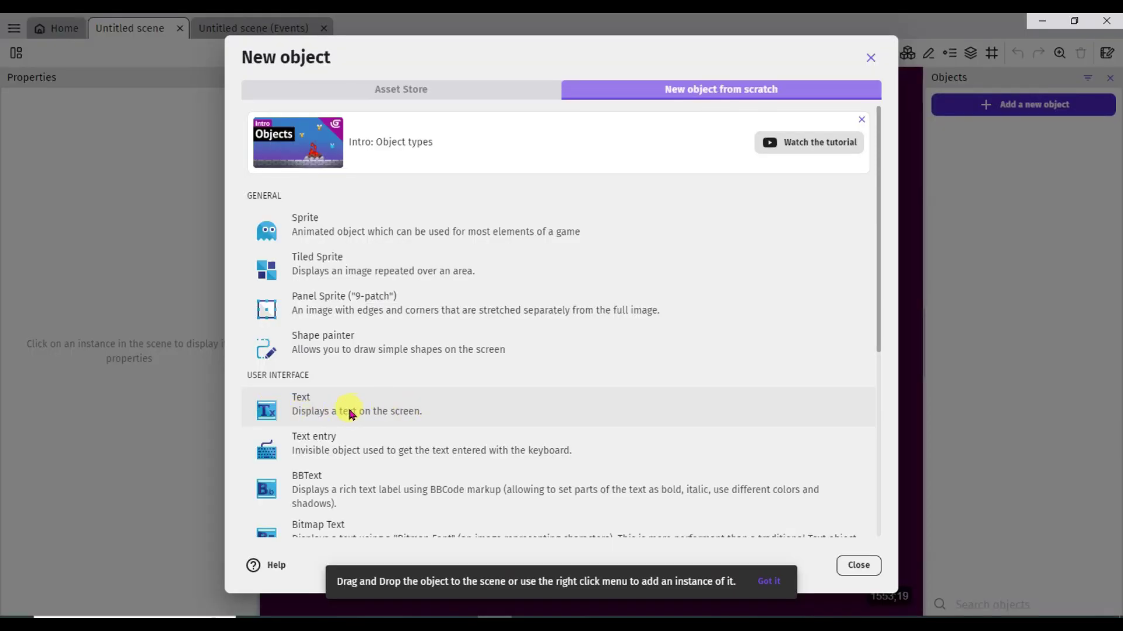
pyautogui.click(351, 414)
pyautogui.moveTo(304, 133); pyautogui.dragTo(244, 134)
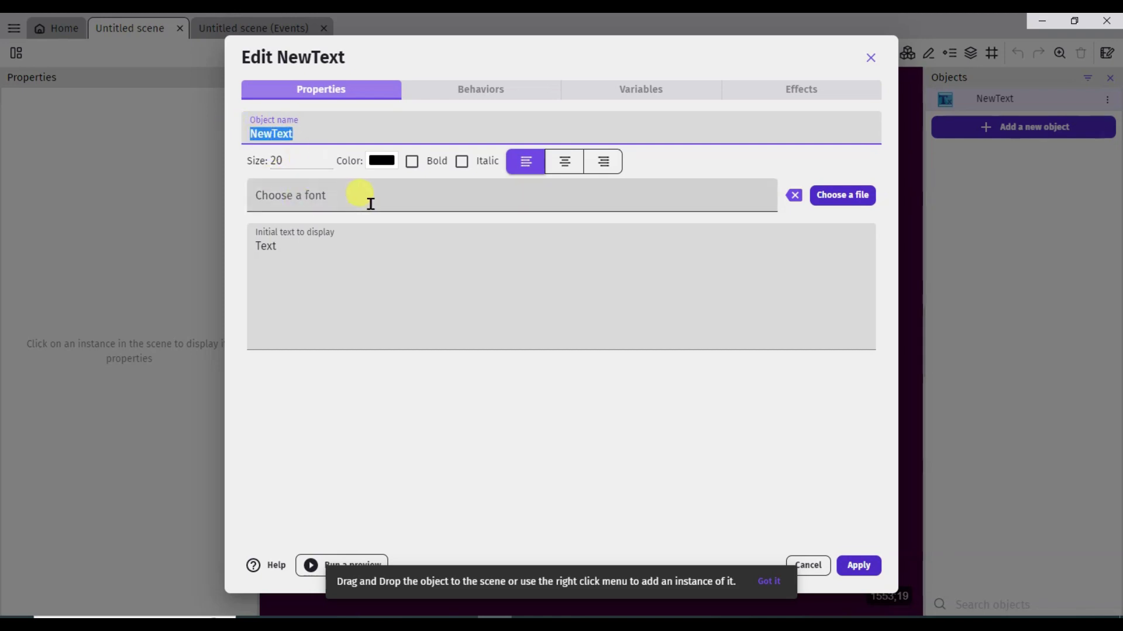
pyautogui.write('Start')
pyautogui.click(434, 269)
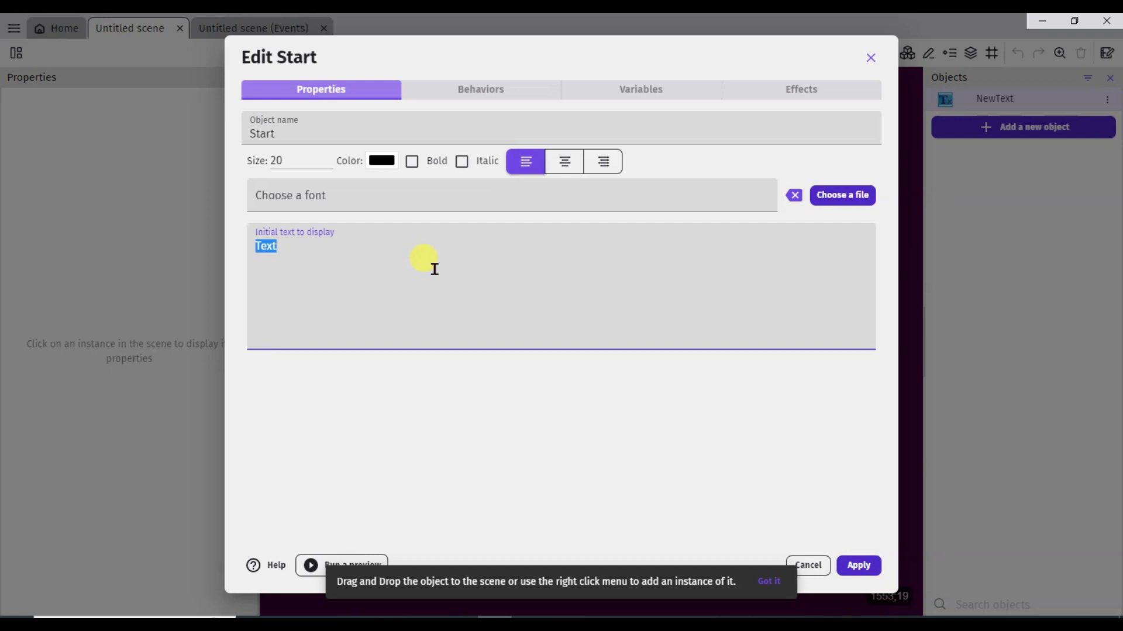
# Give Start font size 90, a light colour and bold, then place it mid-scene.
pyautogui.click(277, 160)
pyautogui.press('BackSpace')
pyautogui.write('9')
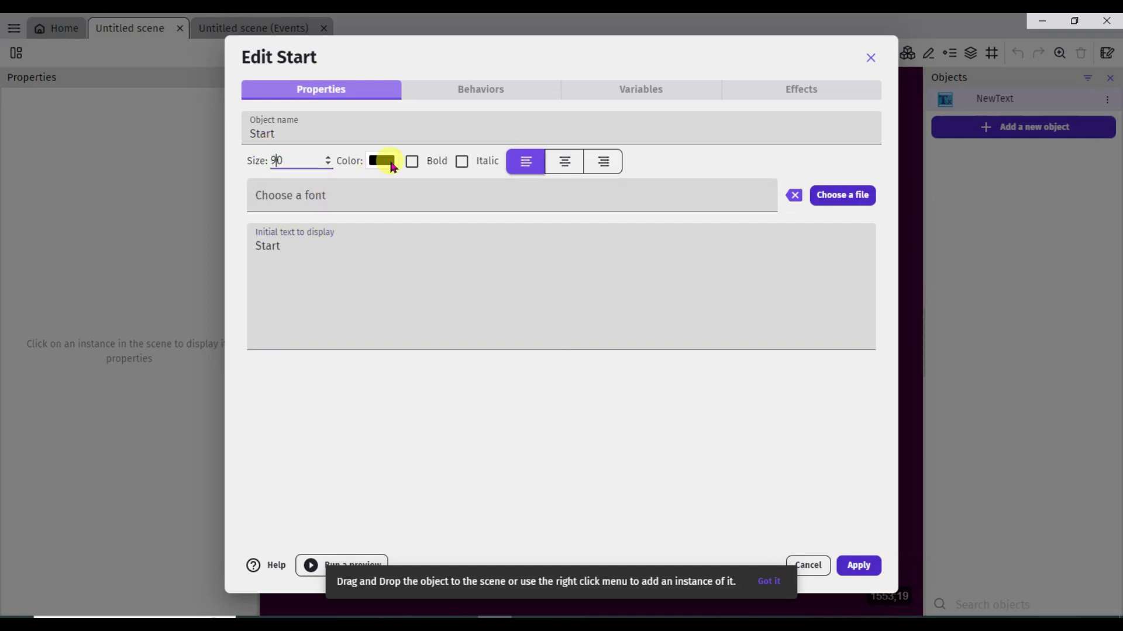
pyautogui.click(380, 161)
pyautogui.click(412, 161)
pyautogui.click(854, 567)
pyautogui.moveTo(994, 101); pyautogui.dragTo(553, 326)
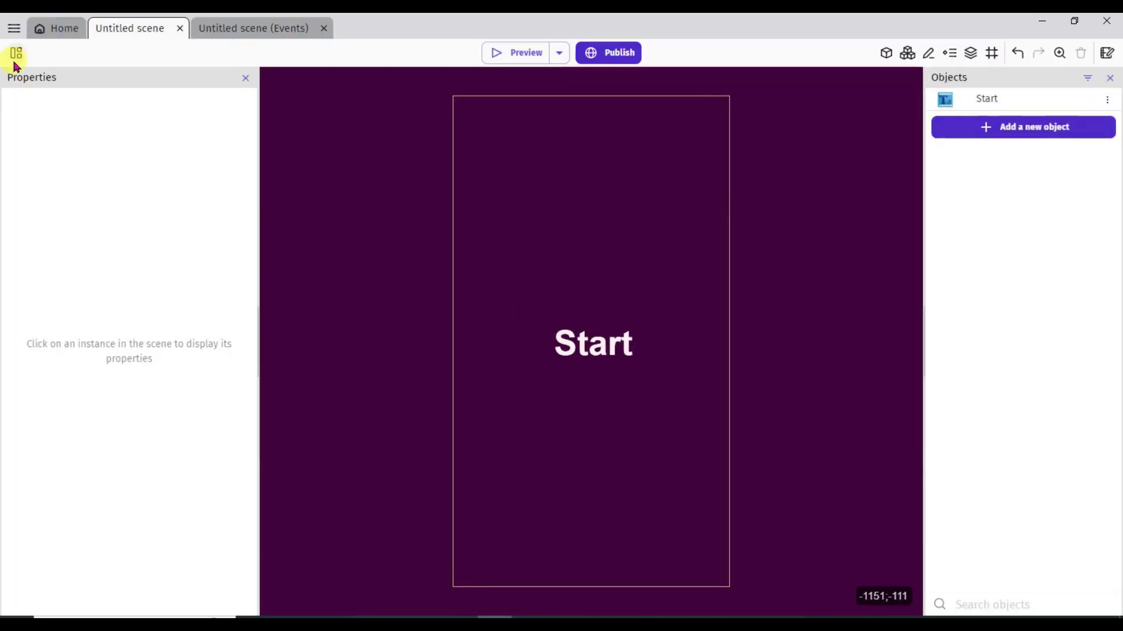
# Add Untitled scene2 and install the Webpage URL tools extension found by searching 'url'.
pyautogui.click(16, 55)
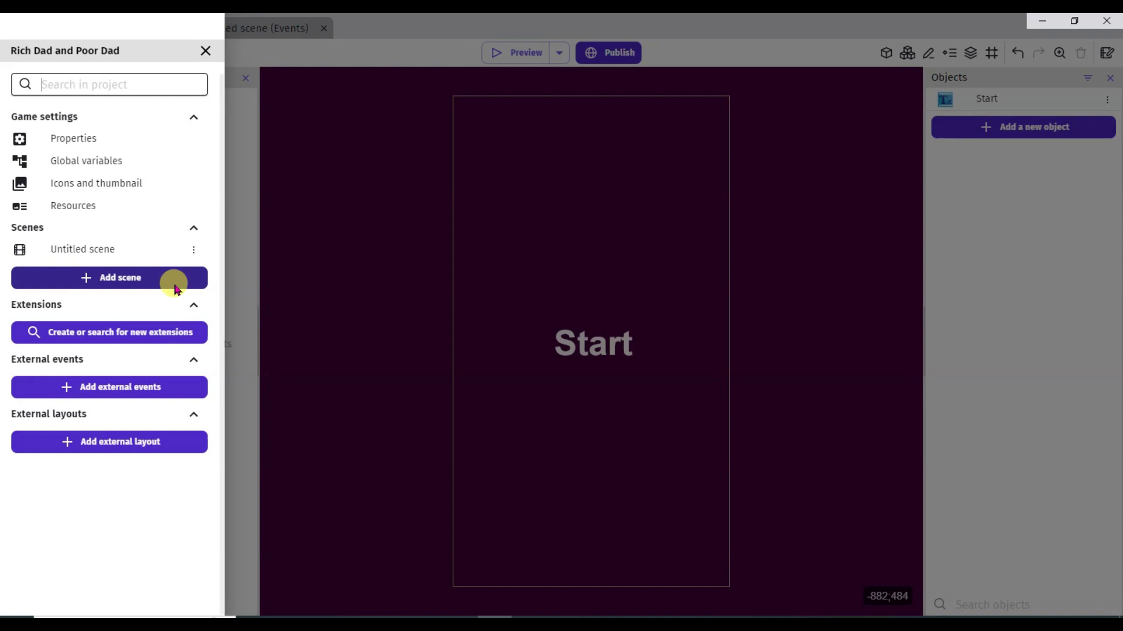
pyautogui.click(125, 282)
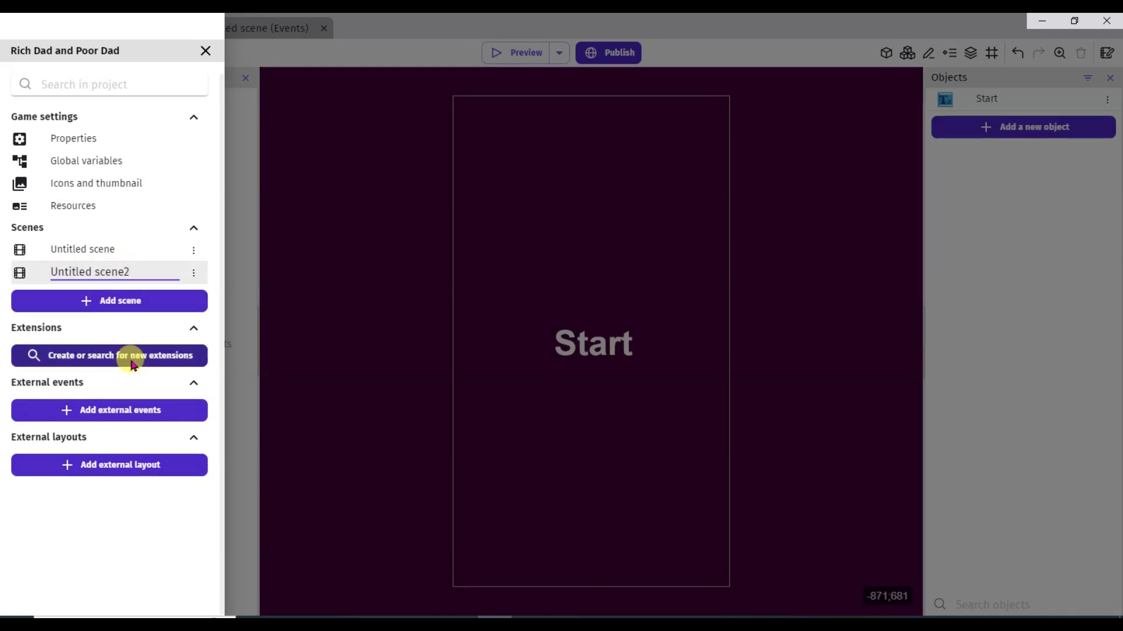
pyautogui.click(82, 360)
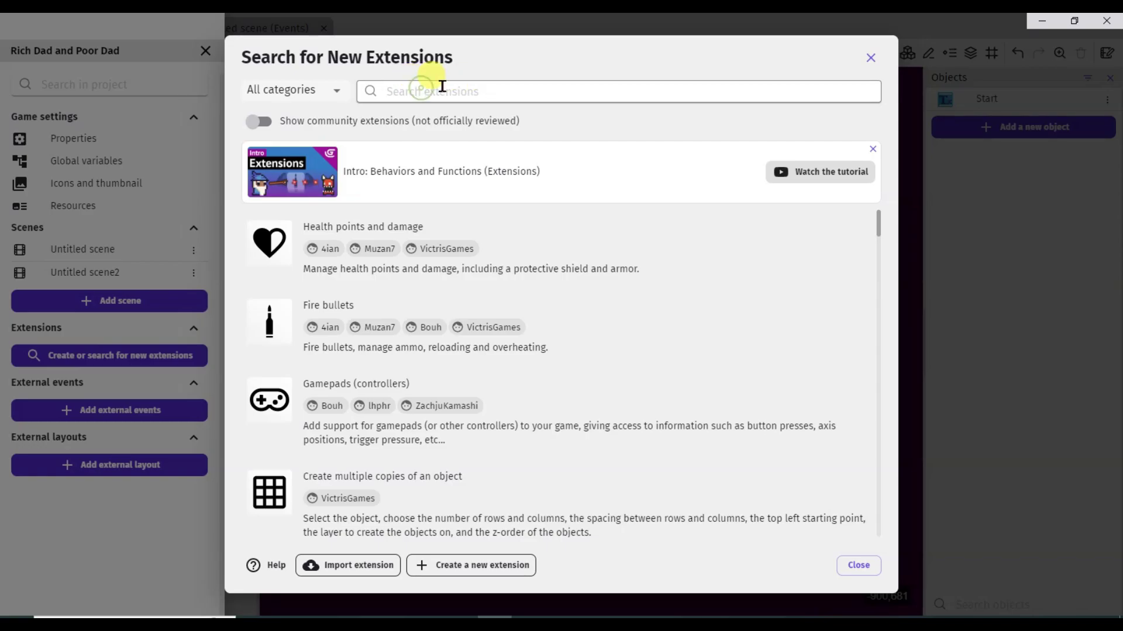
pyautogui.write('url')
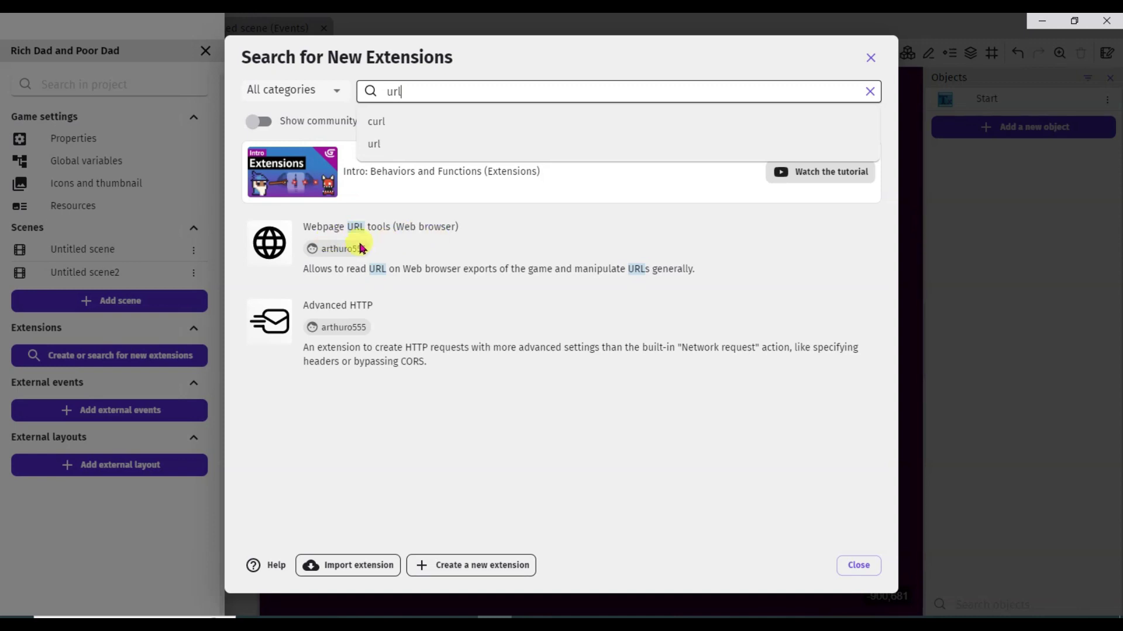
pyautogui.click(393, 244)
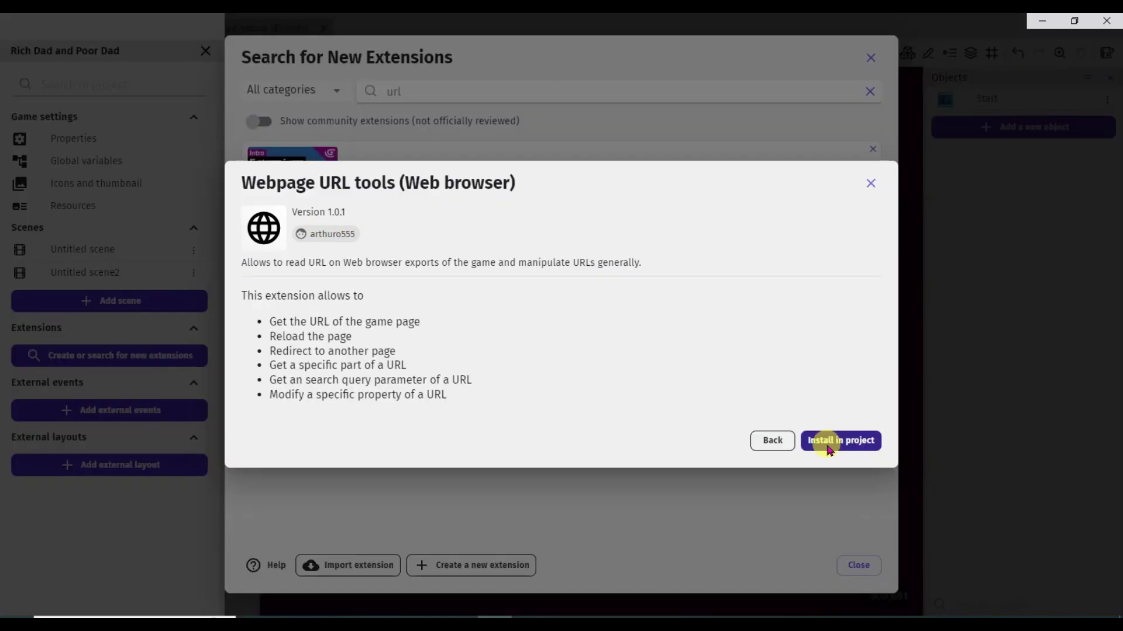
pyautogui.click(844, 447)
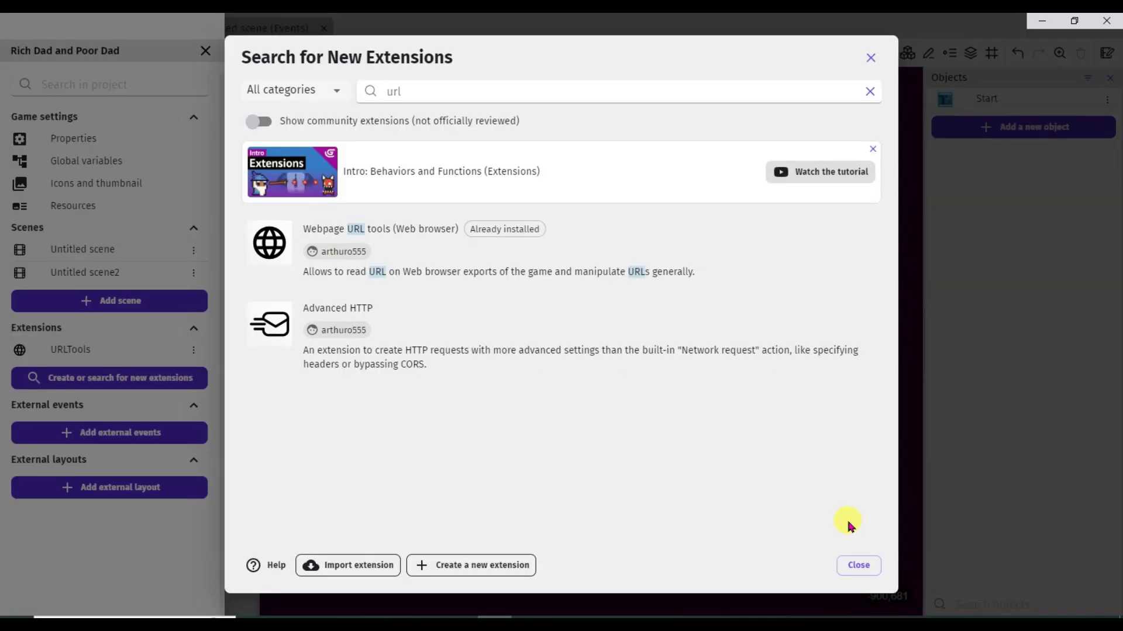
pyautogui.click(860, 566)
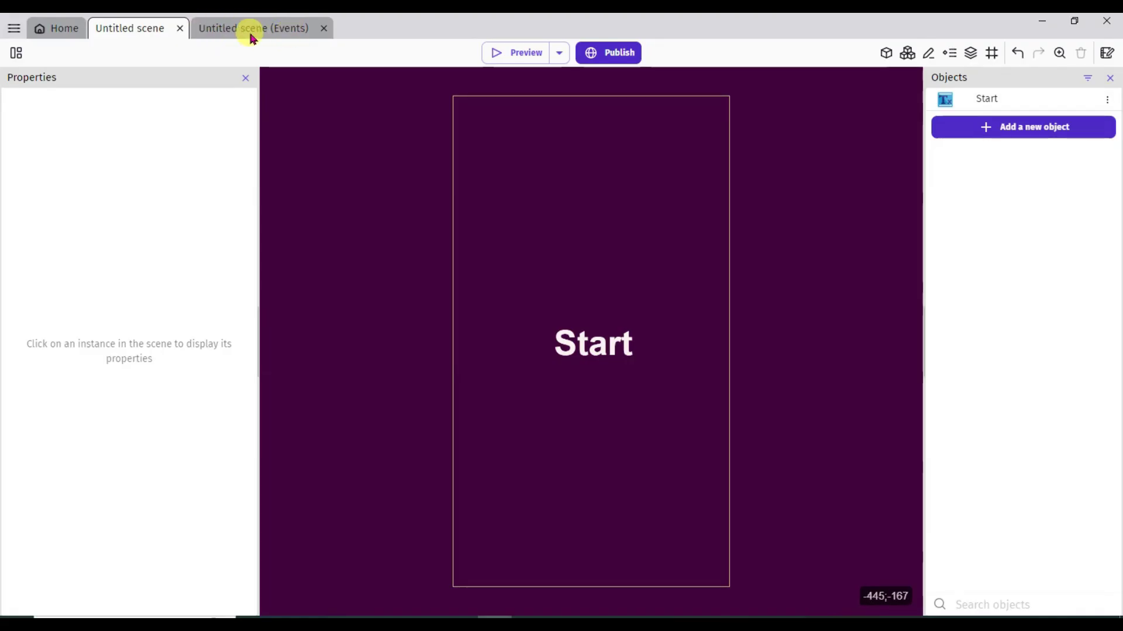
# Replace the existing event with one conditioned on the cursor/touch being on Start.
pyautogui.click(251, 30)
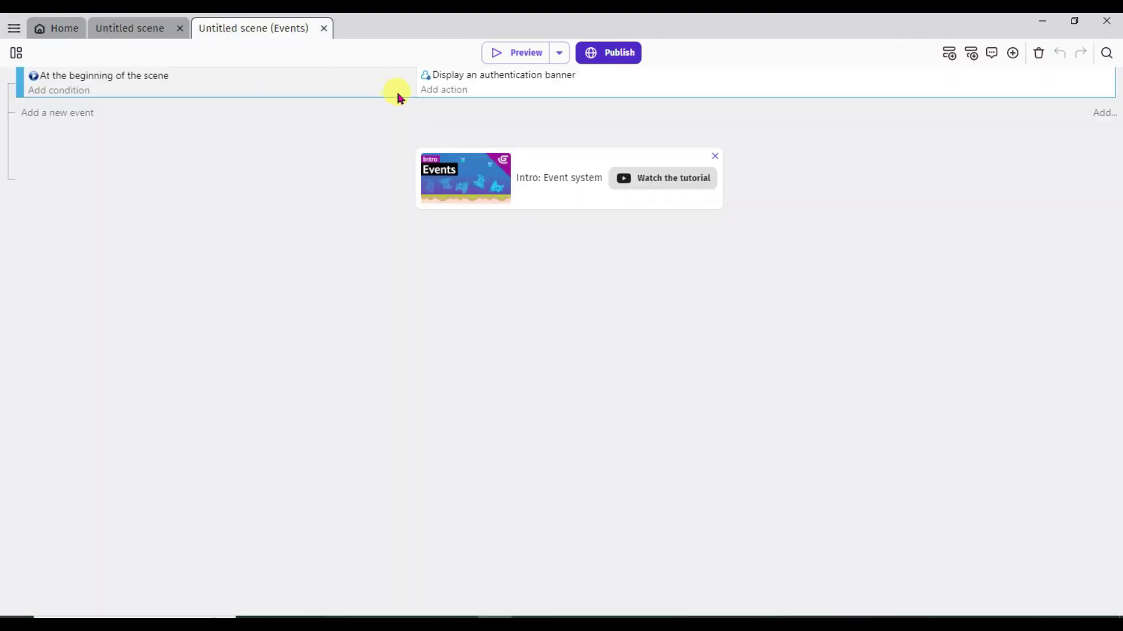
pyautogui.rightClick(339, 86)
pyautogui.click(398, 147)
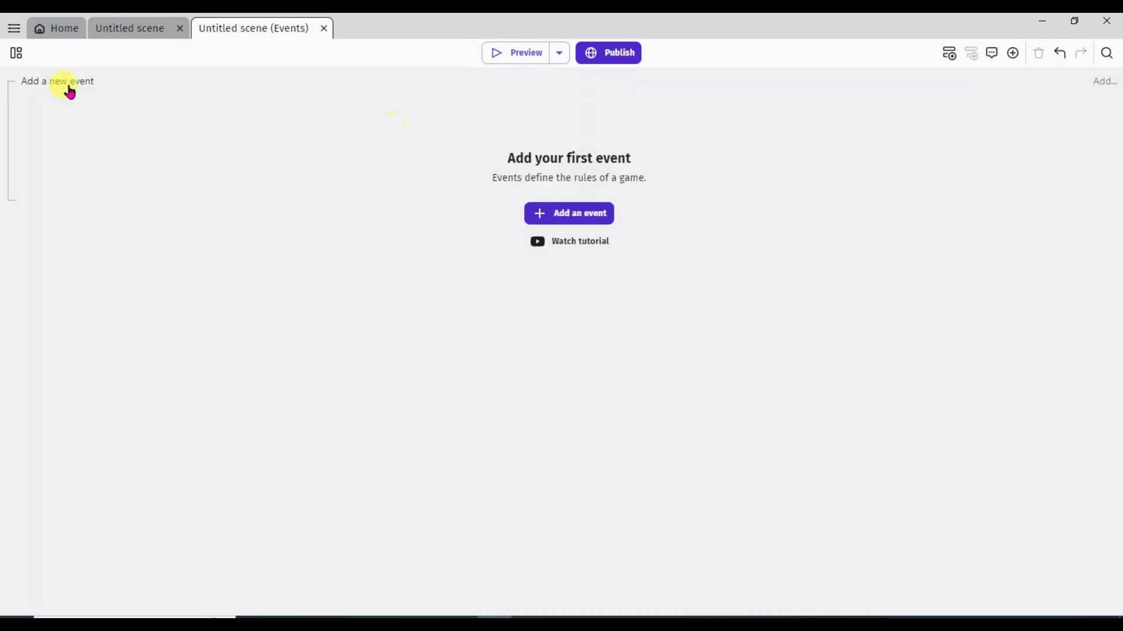
pyautogui.click(57, 85)
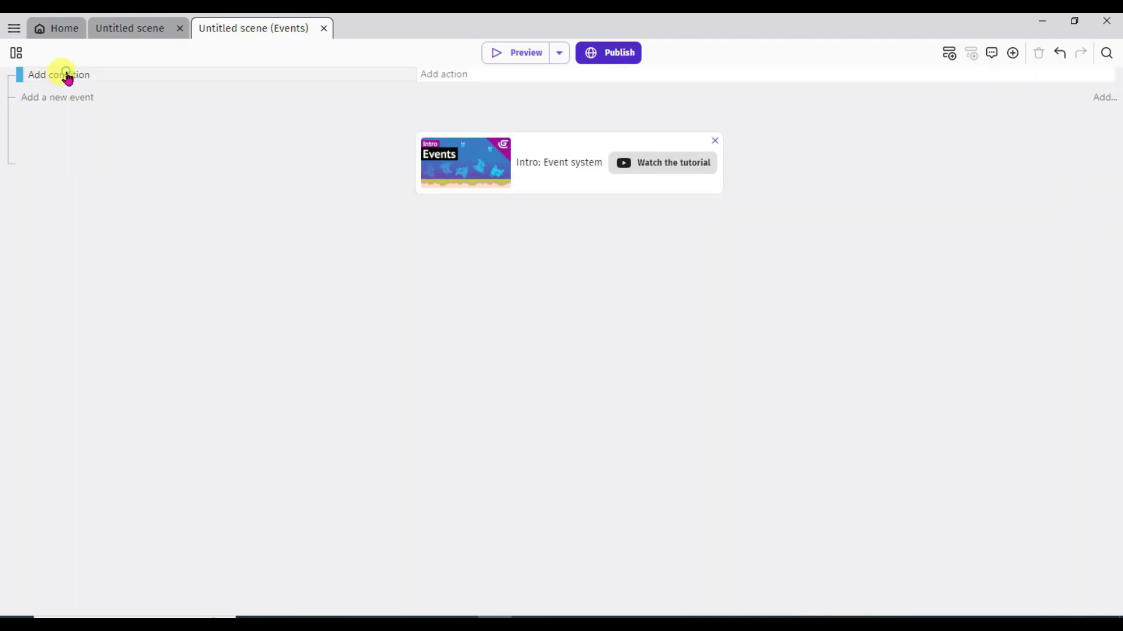
pyautogui.click(66, 75)
pyautogui.click(117, 153)
pyautogui.scroll(-15, 657, 230)
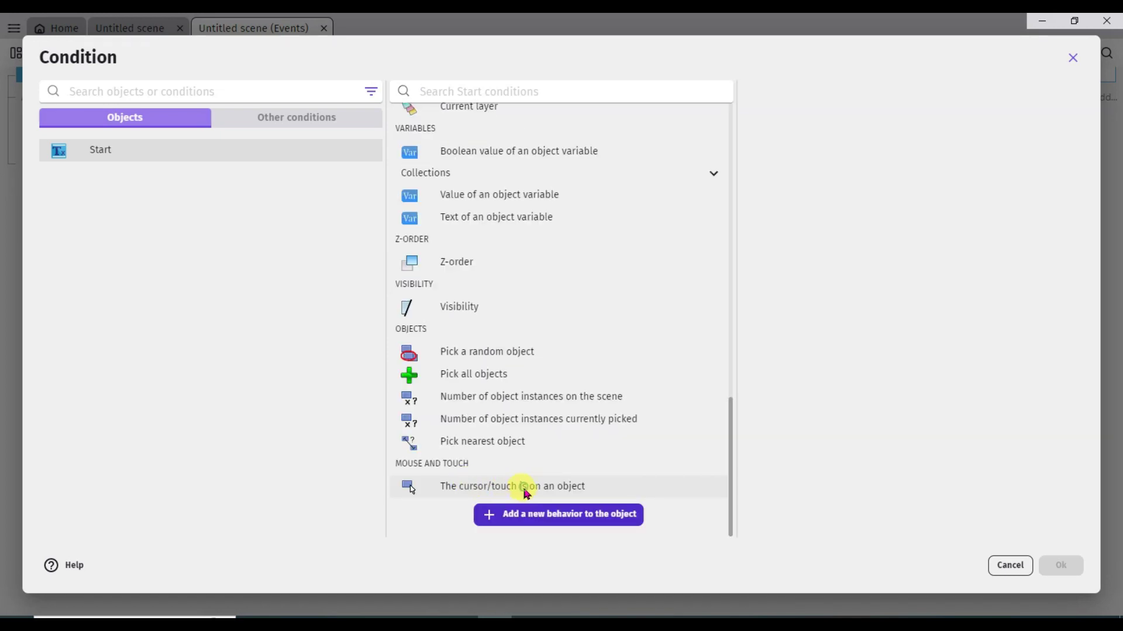
pyautogui.click(524, 492)
pyautogui.click(1060, 565)
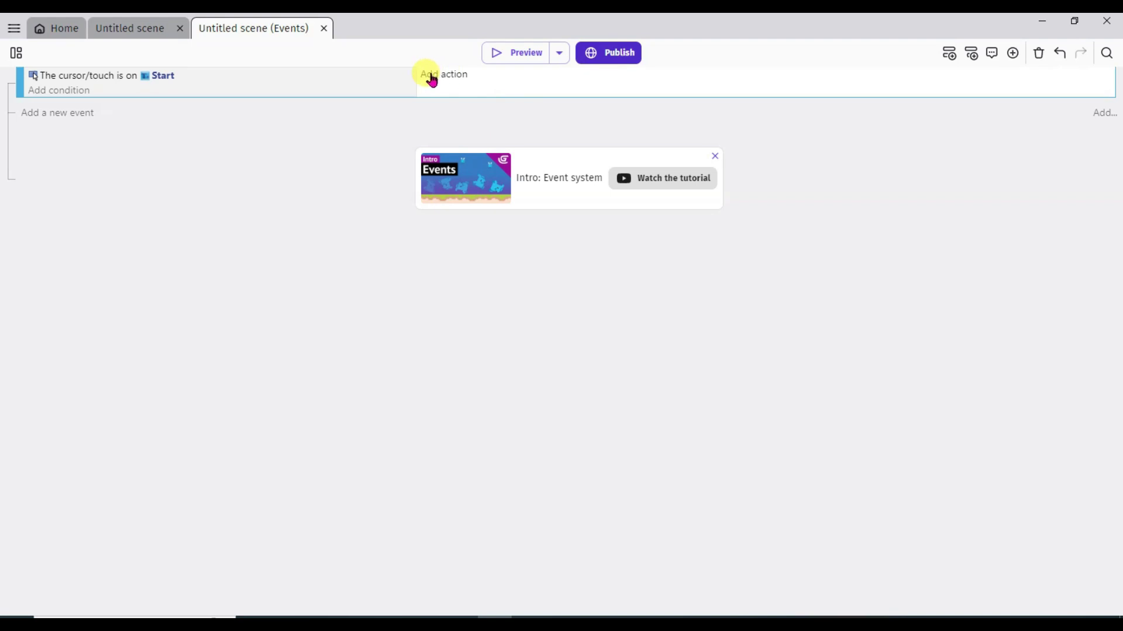
# Add the action changing Start's colour to red 247;6;6.
pyautogui.click(449, 80)
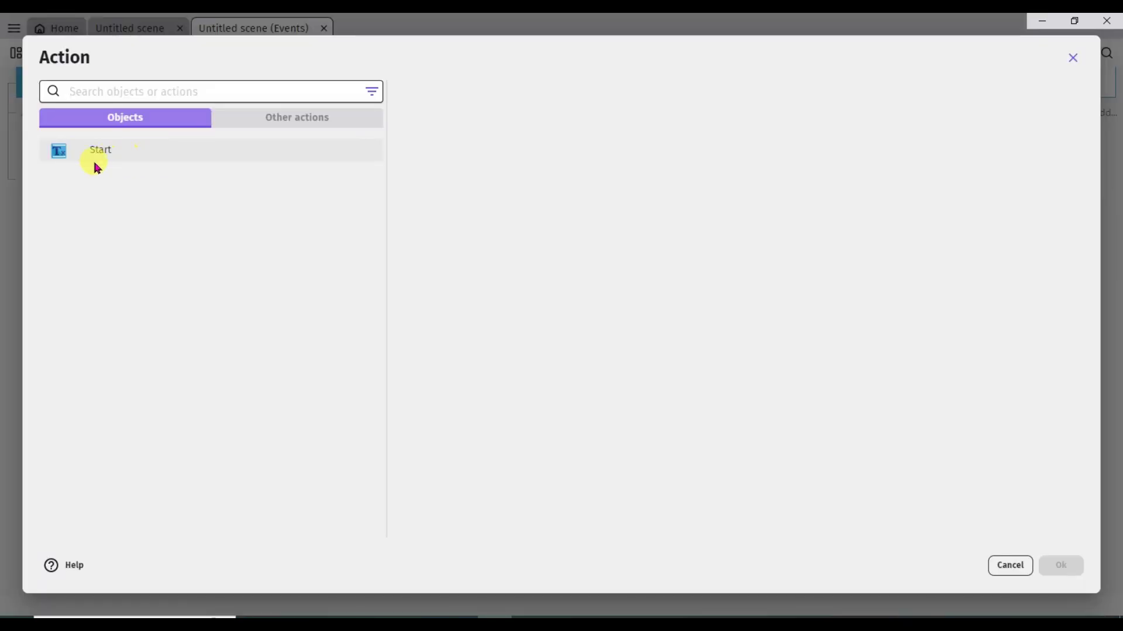
pyautogui.click(131, 151)
pyautogui.click(453, 277)
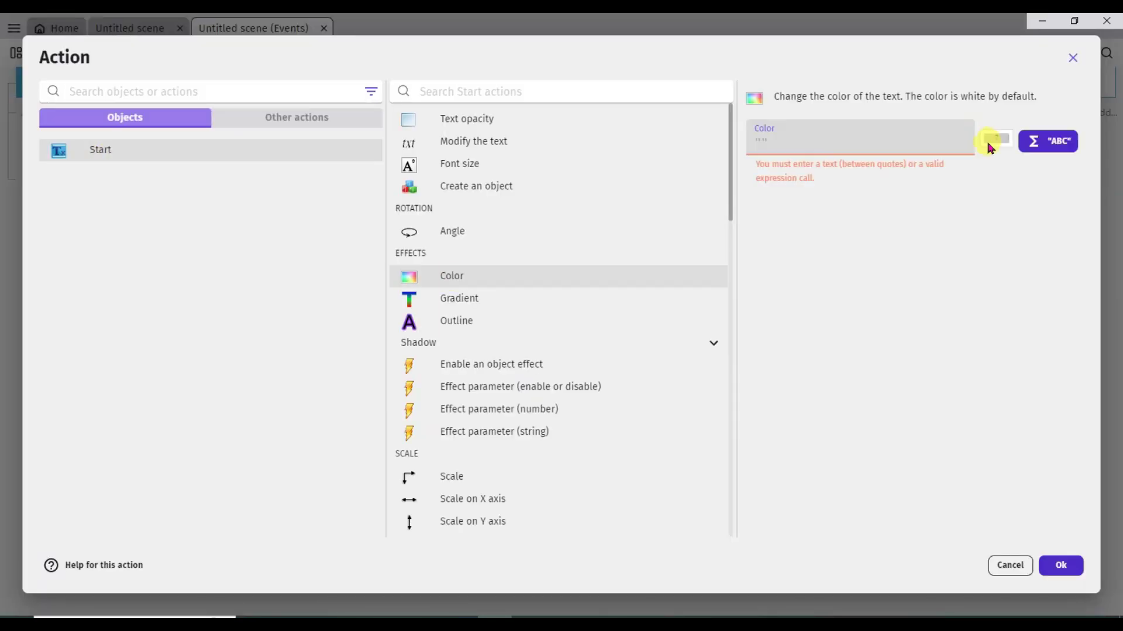
pyautogui.click(997, 140)
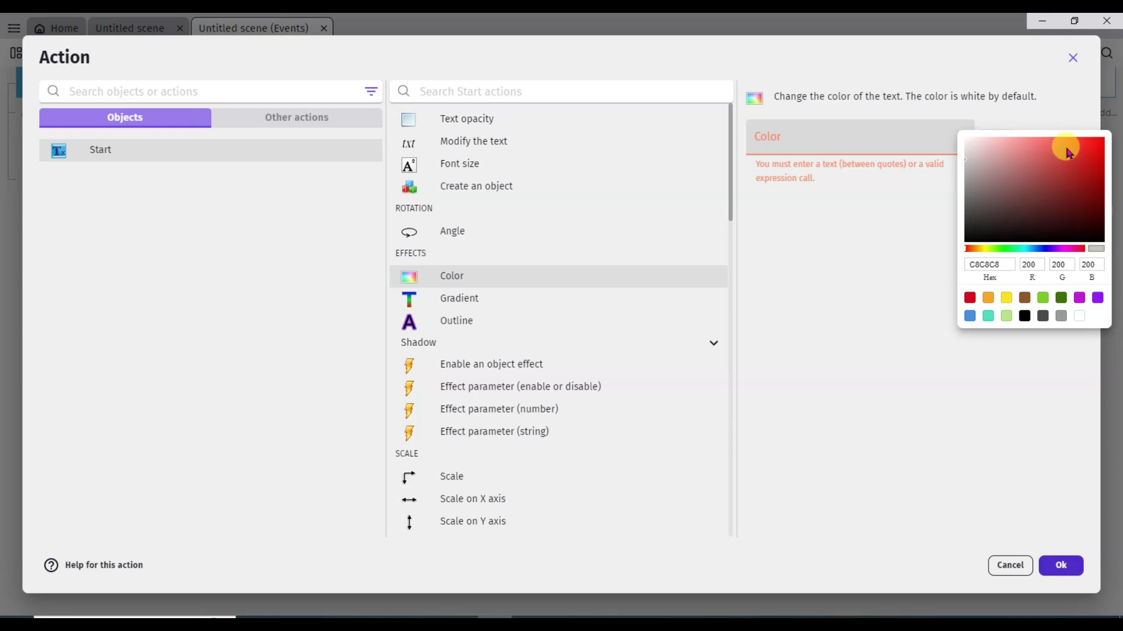
pyautogui.moveTo(1067, 151); pyautogui.dragTo(1101, 139)
pyautogui.click(1007, 399)
pyautogui.click(1046, 570)
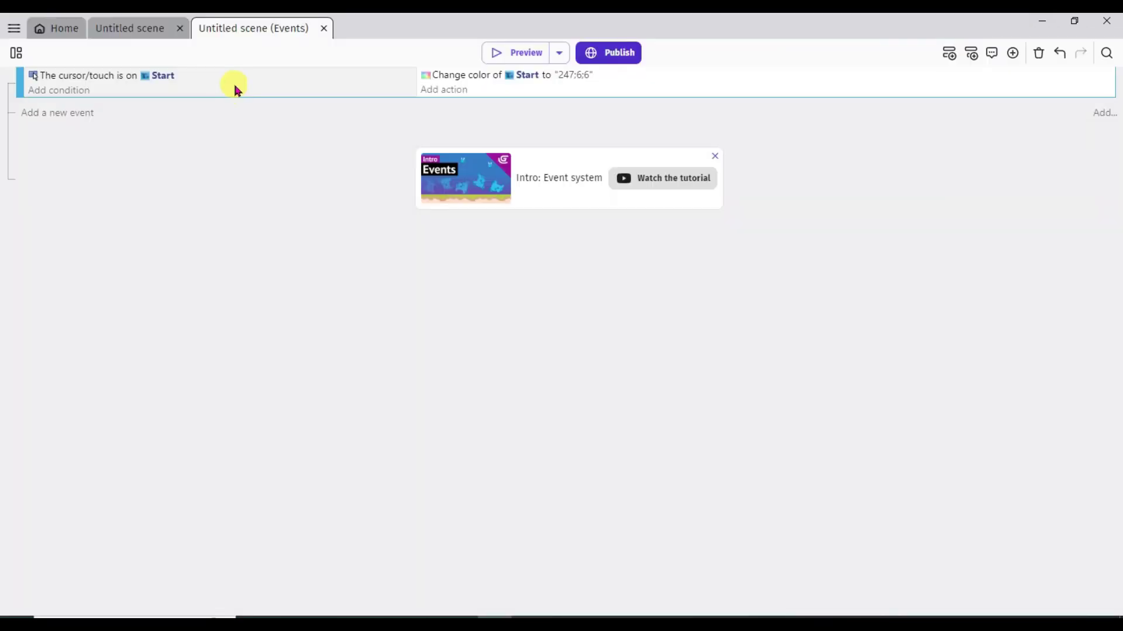
# Duplicate the hover event and invert the copy's cursor/touch condition.
pyautogui.rightClick(232, 95)
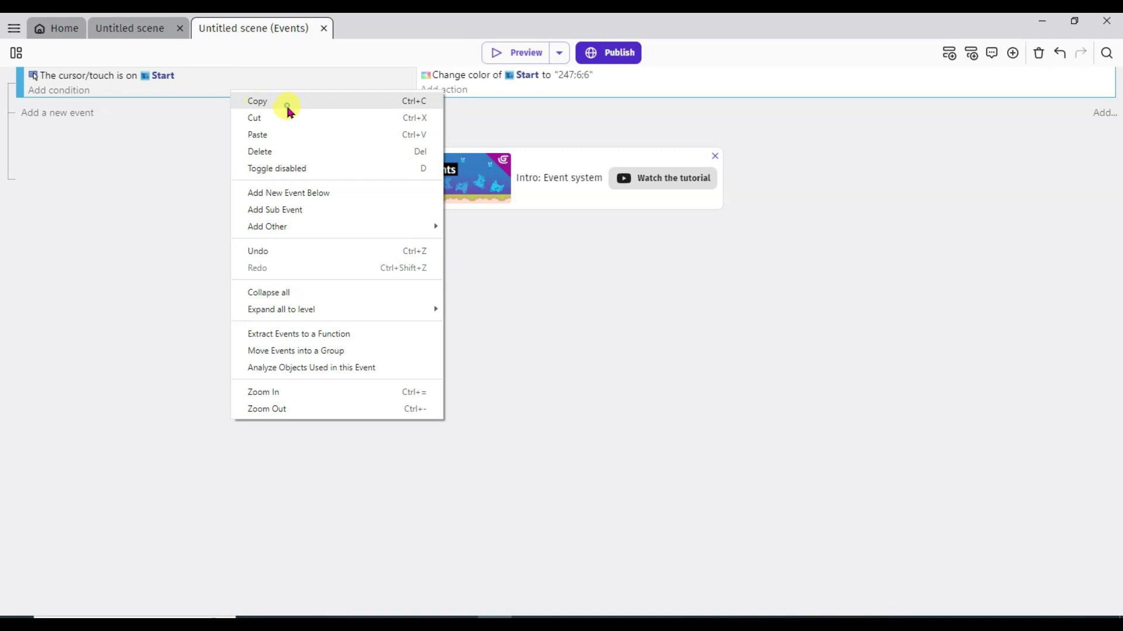
pyautogui.click(288, 109)
pyautogui.rightClick(226, 93)
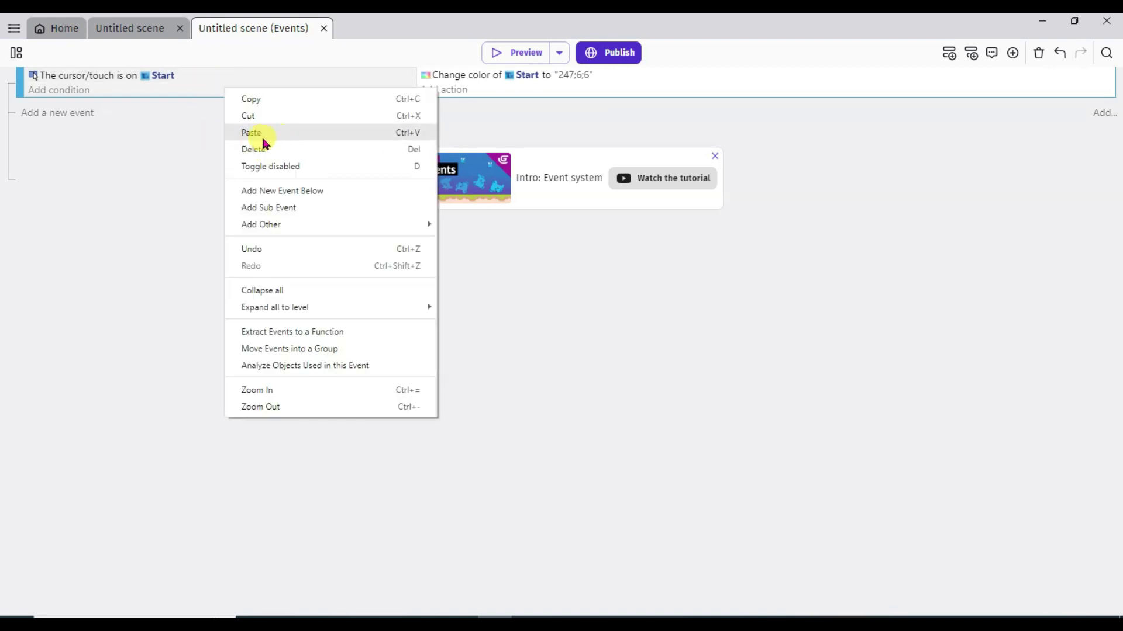
pyautogui.click(253, 132)
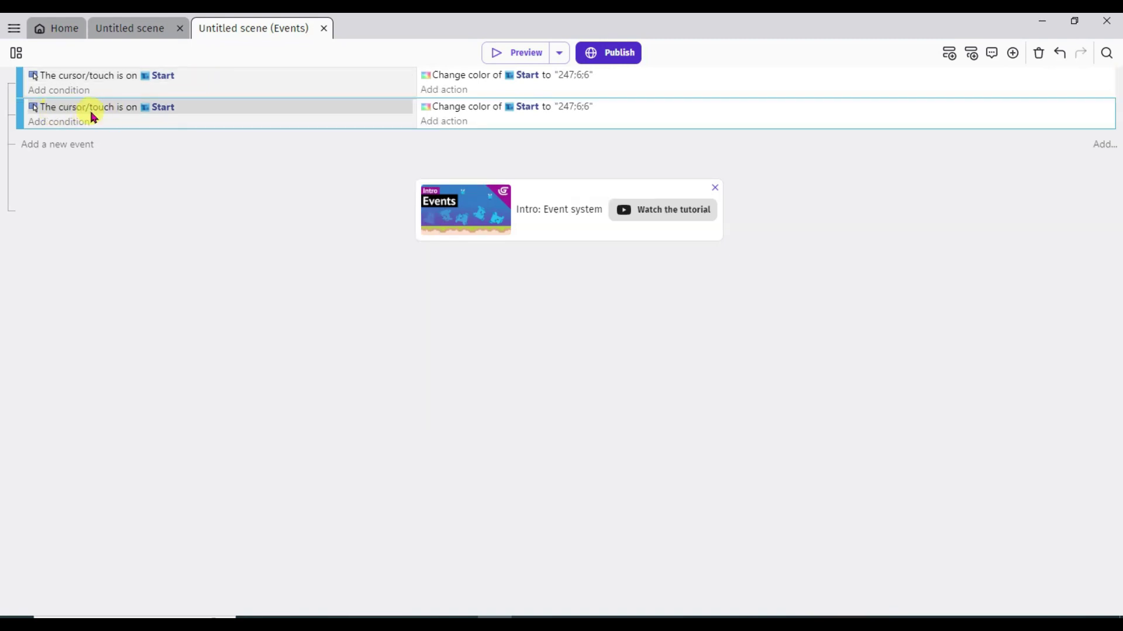
pyautogui.rightClick(106, 113)
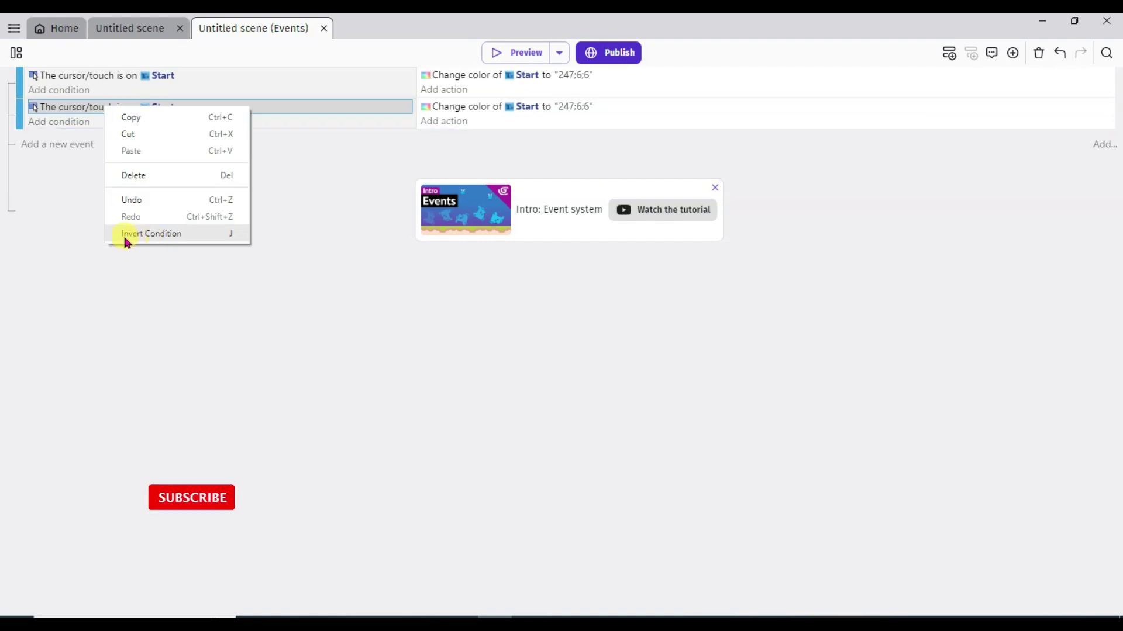
pyautogui.click(156, 233)
# Change the copy's action colour to near-white 245;241;241.
pyautogui.doubleClick(466, 112)
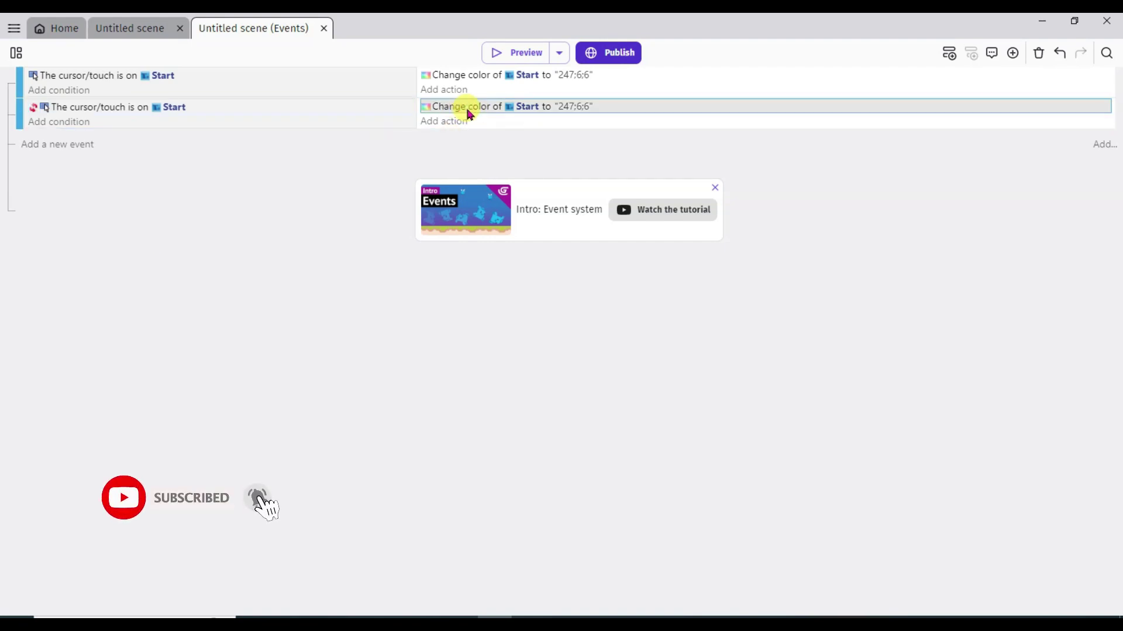
pyautogui.click(997, 140)
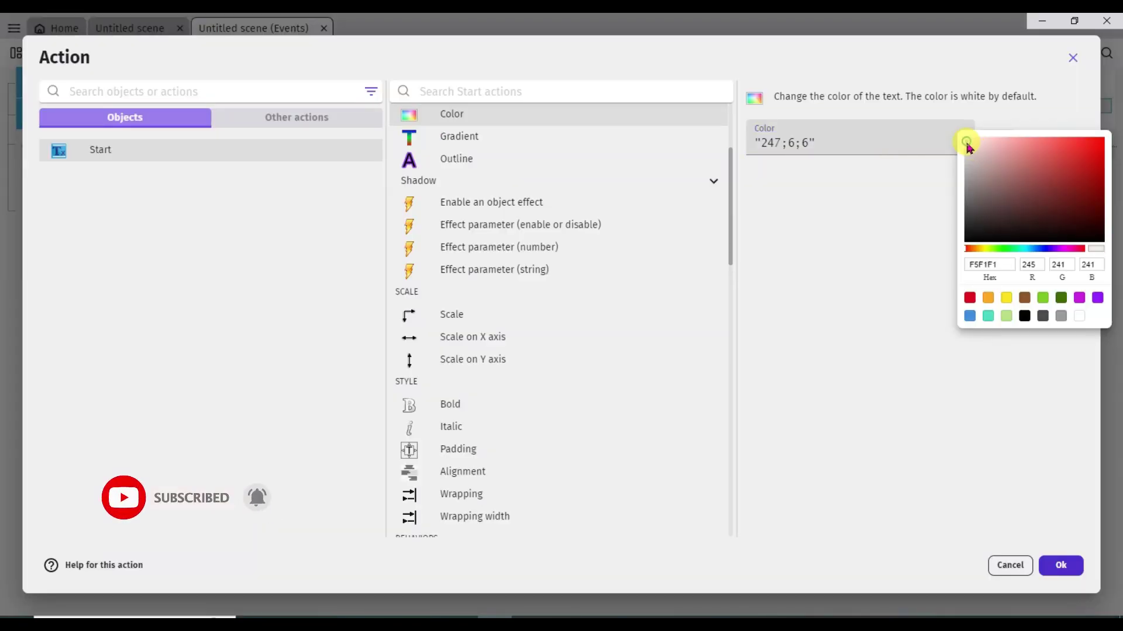
pyautogui.click(886, 214)
pyautogui.click(1060, 565)
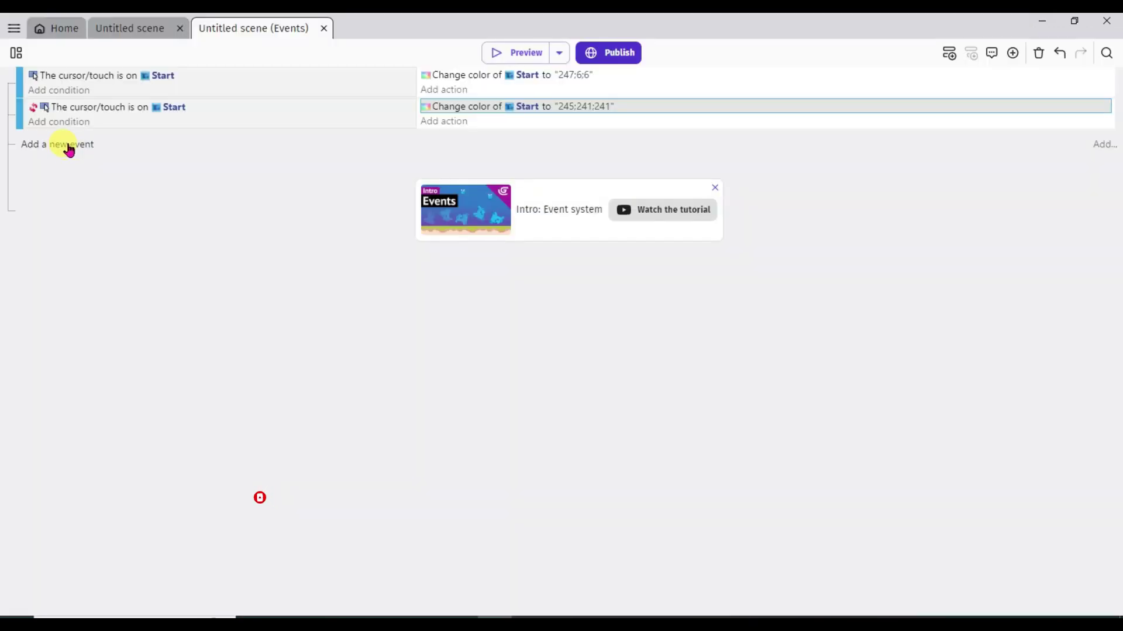
pyautogui.click(76, 147)
# Nest a sub-event under the hover event with condition mouse button pressed or touch held (Left).
pyautogui.moveTo(19, 139); pyautogui.dragTo(76, 104)
pyautogui.click(79, 107)
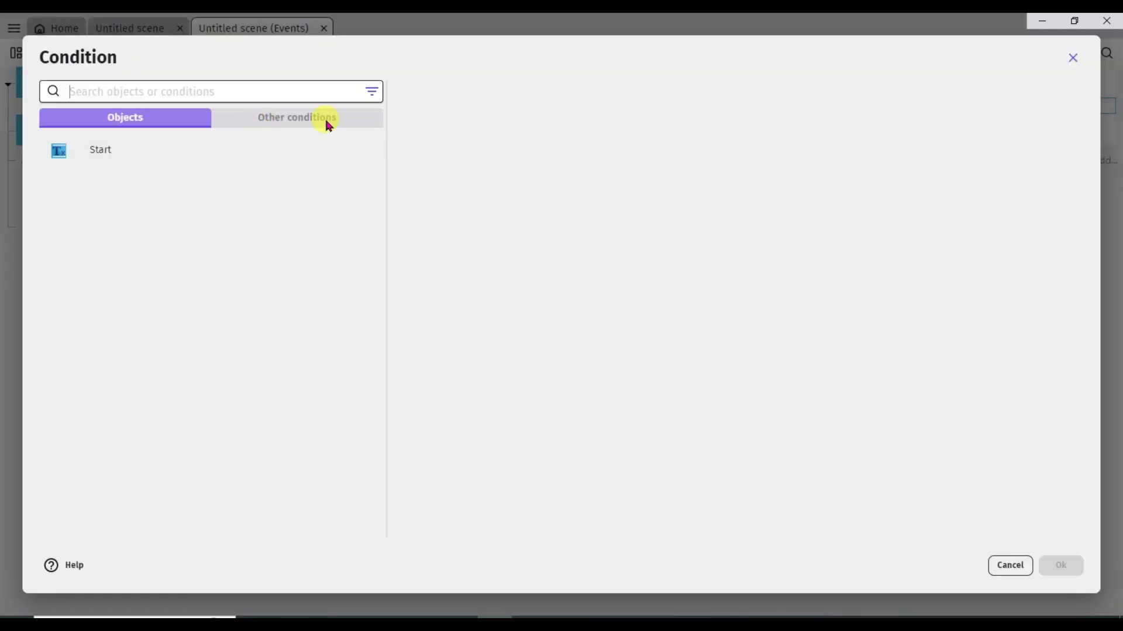
pyautogui.click(314, 124)
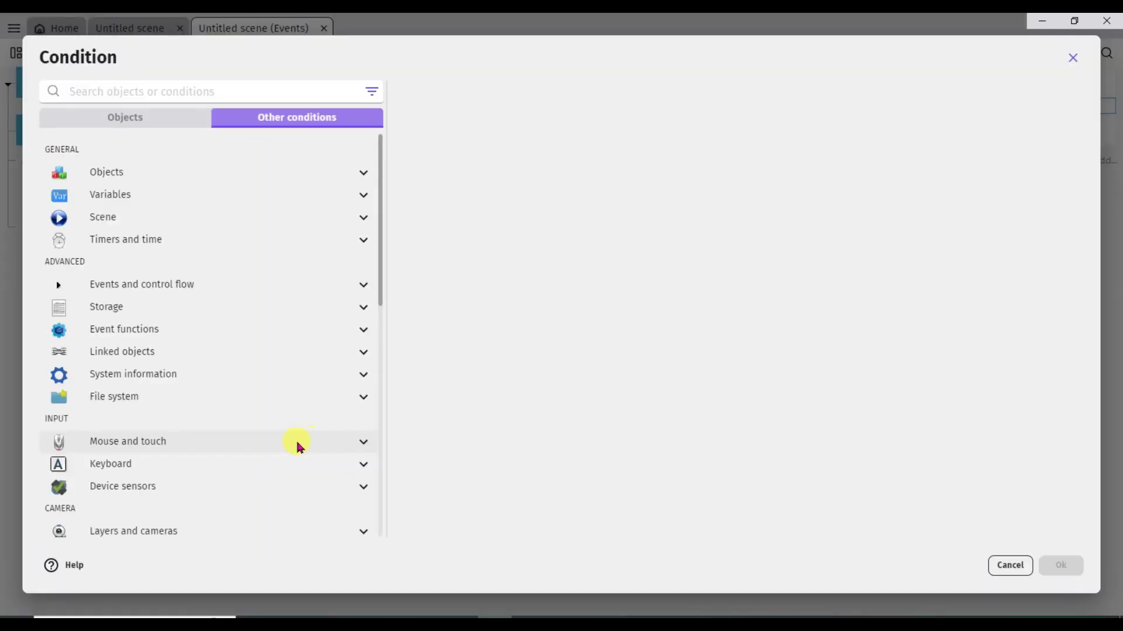
pyautogui.click(315, 449)
pyautogui.scroll(-4, 300, 318)
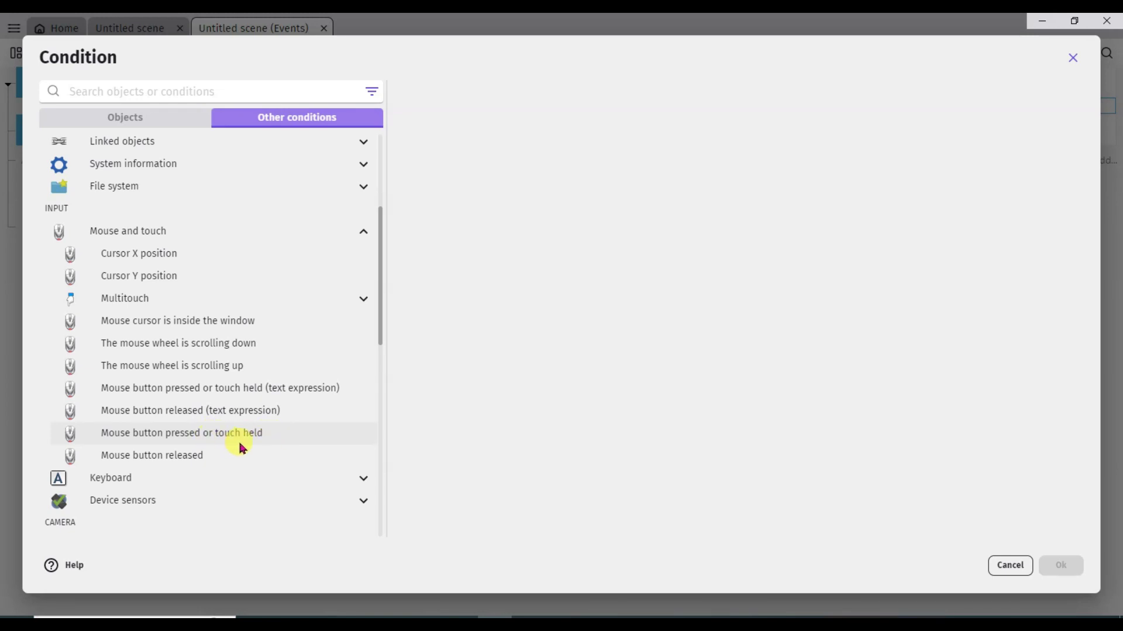
pyautogui.click(237, 440)
pyautogui.click(514, 218)
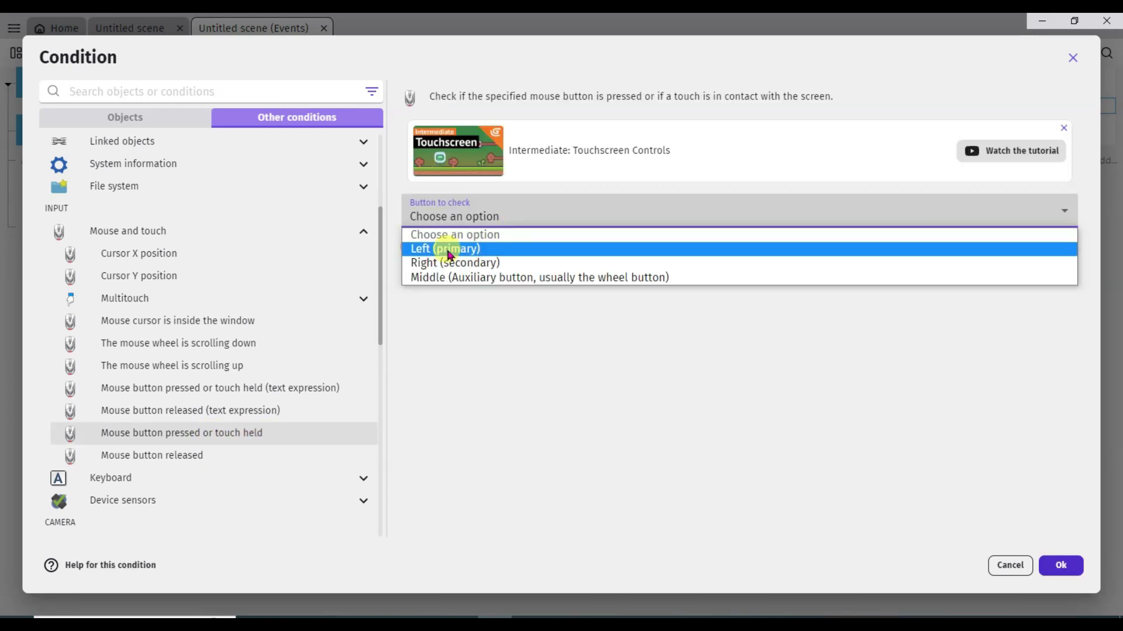
pyautogui.click(500, 250)
pyautogui.click(1062, 566)
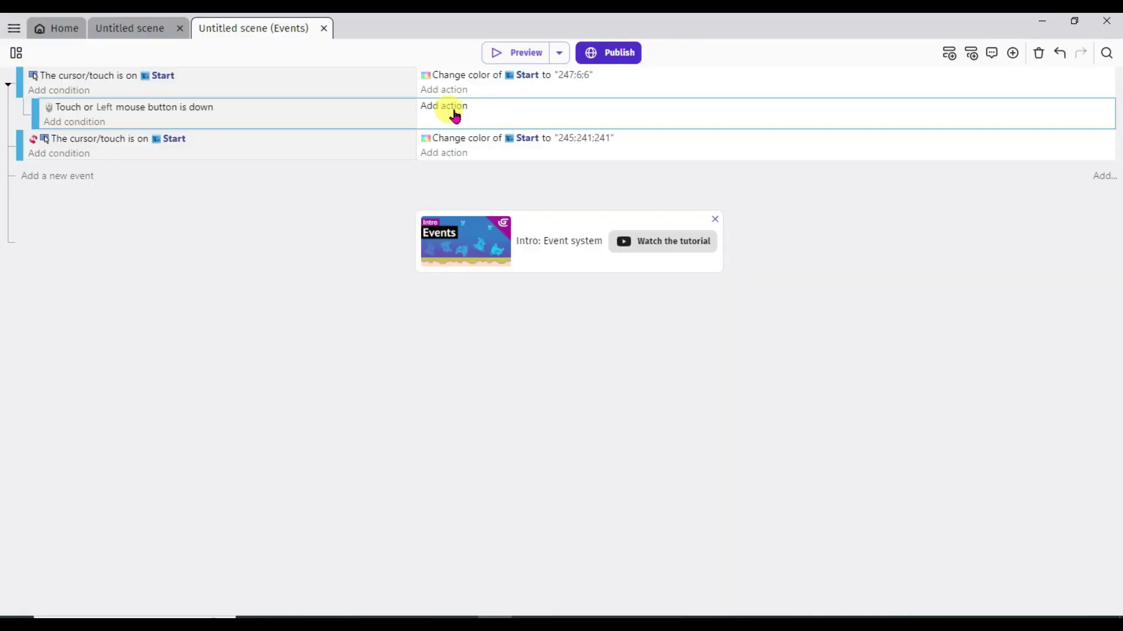
# Add the sub-event action changing the scene to Untitled scene2.
pyautogui.click(454, 111)
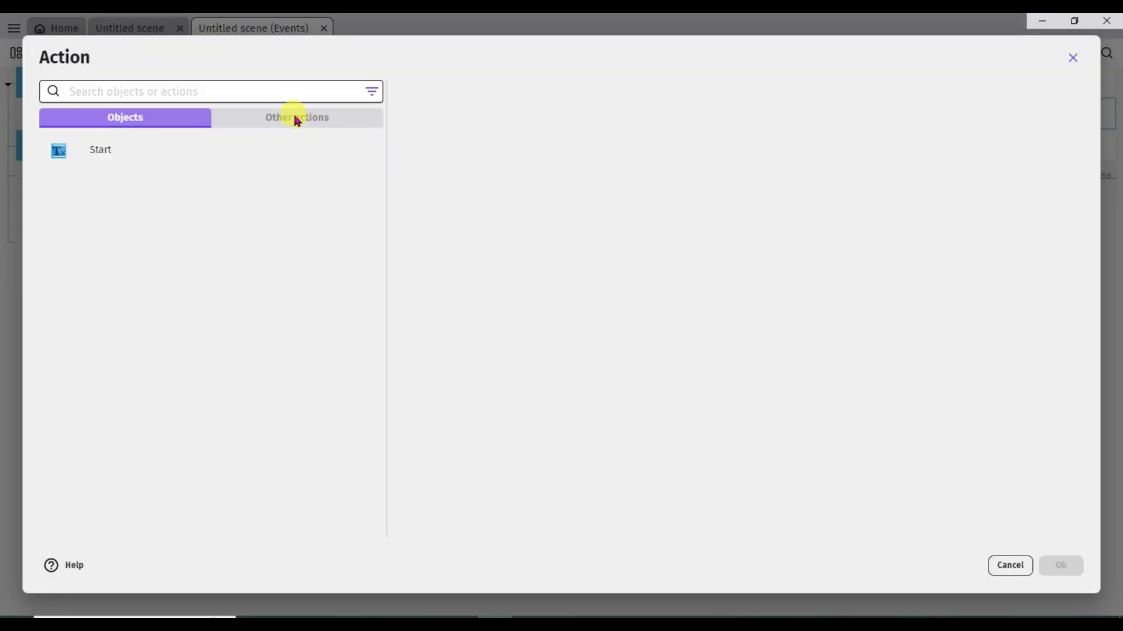
pyautogui.click(297, 119)
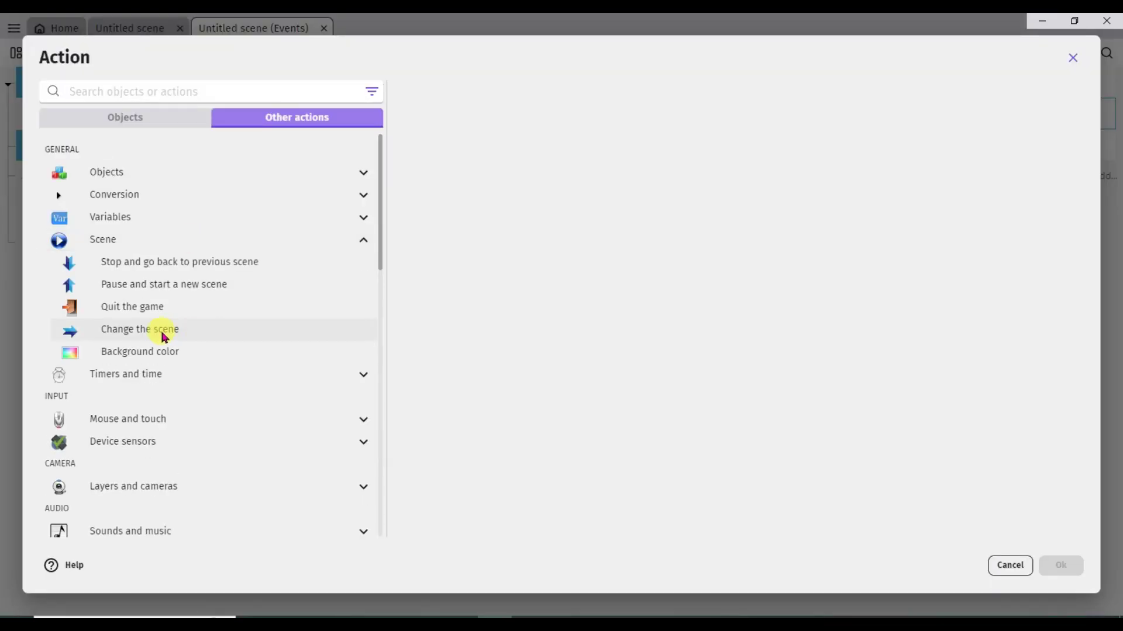
pyautogui.click(185, 337)
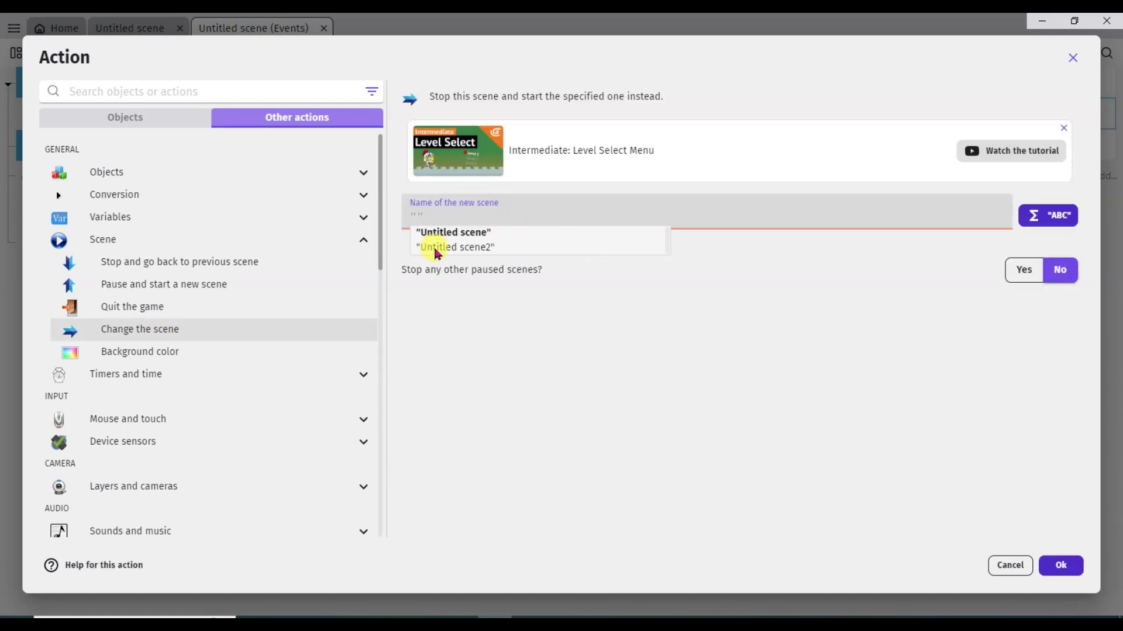
pyautogui.click(462, 247)
pyautogui.click(1061, 565)
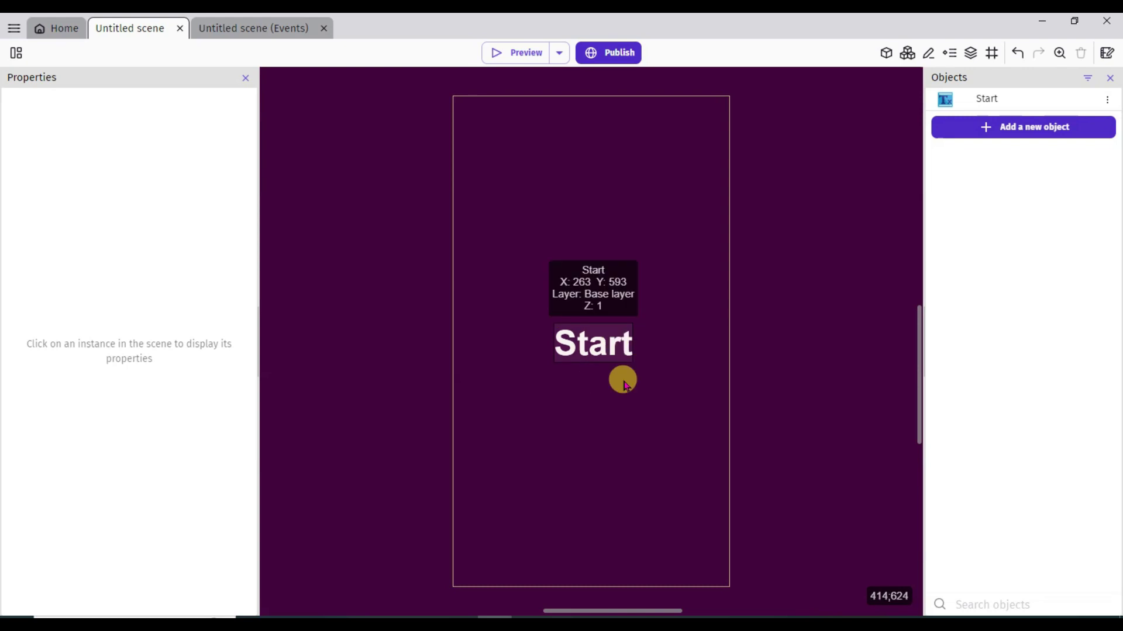
# Open Untitled scene2 and set its scene background colour to olive 102;93;10.
pyautogui.click(16, 53)
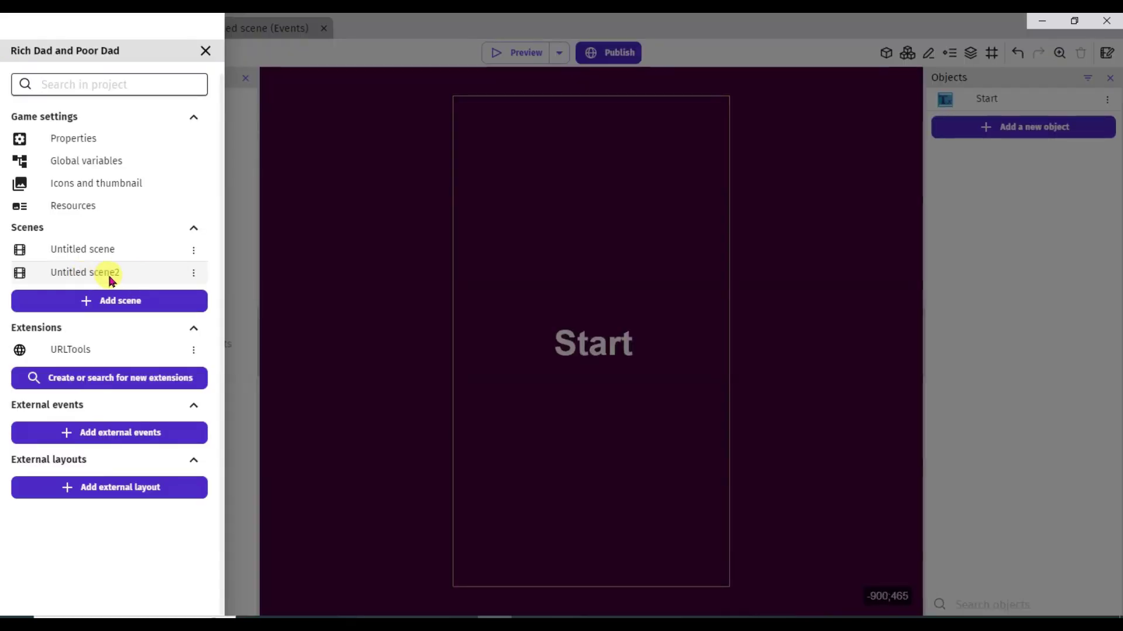
pyautogui.click(113, 277)
pyautogui.rightClick(575, 150)
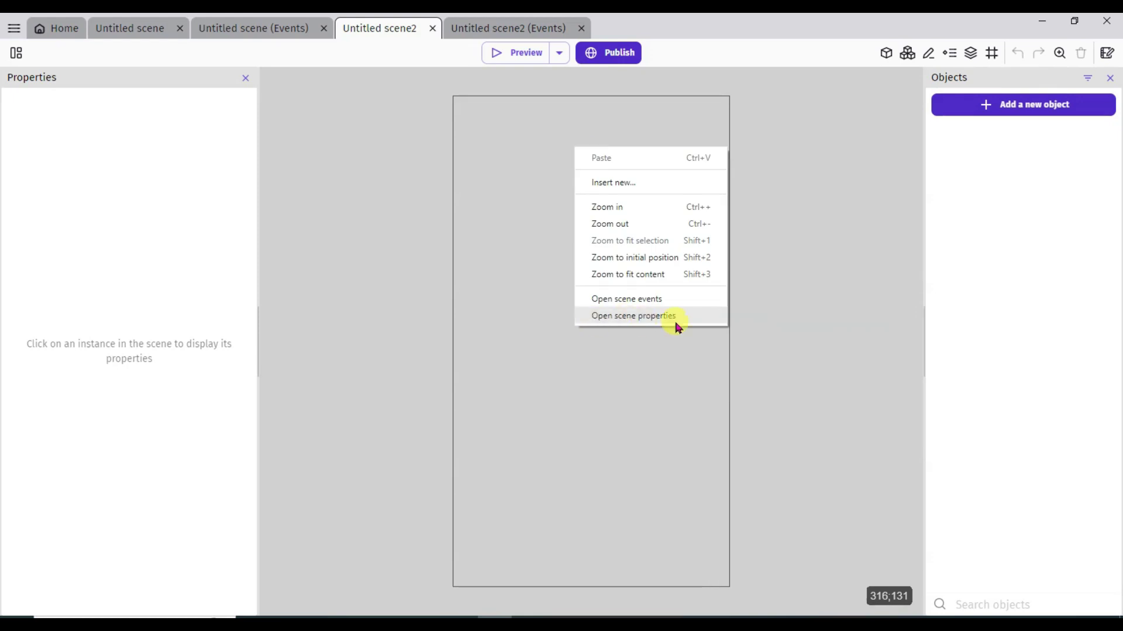
pyautogui.click(647, 316)
pyautogui.click(732, 323)
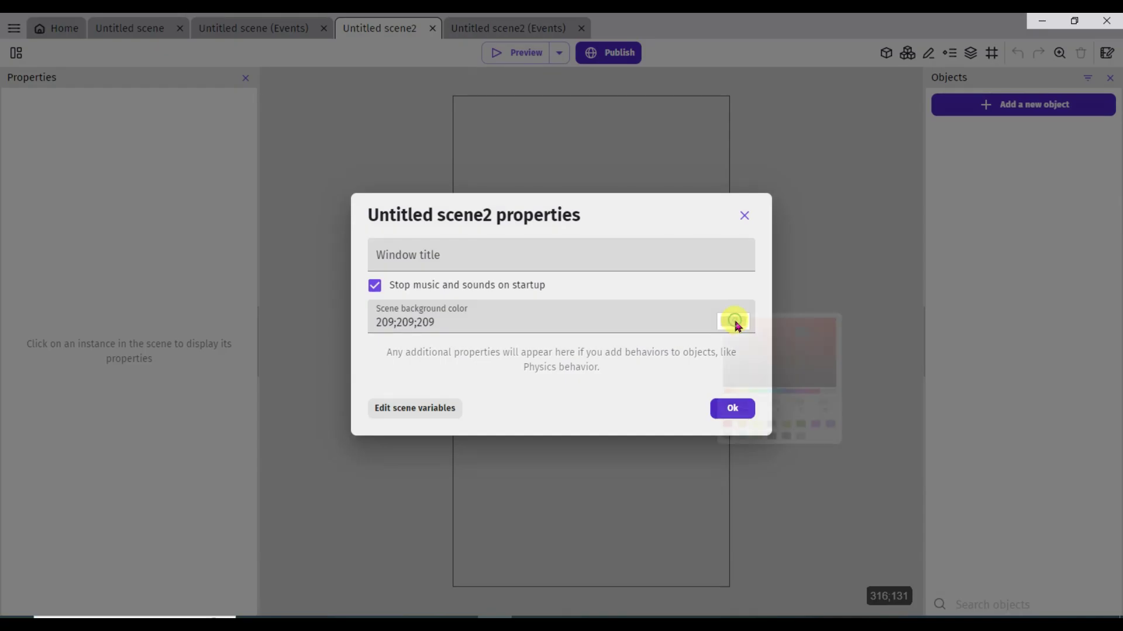
pyautogui.click(845, 404)
pyautogui.click(662, 370)
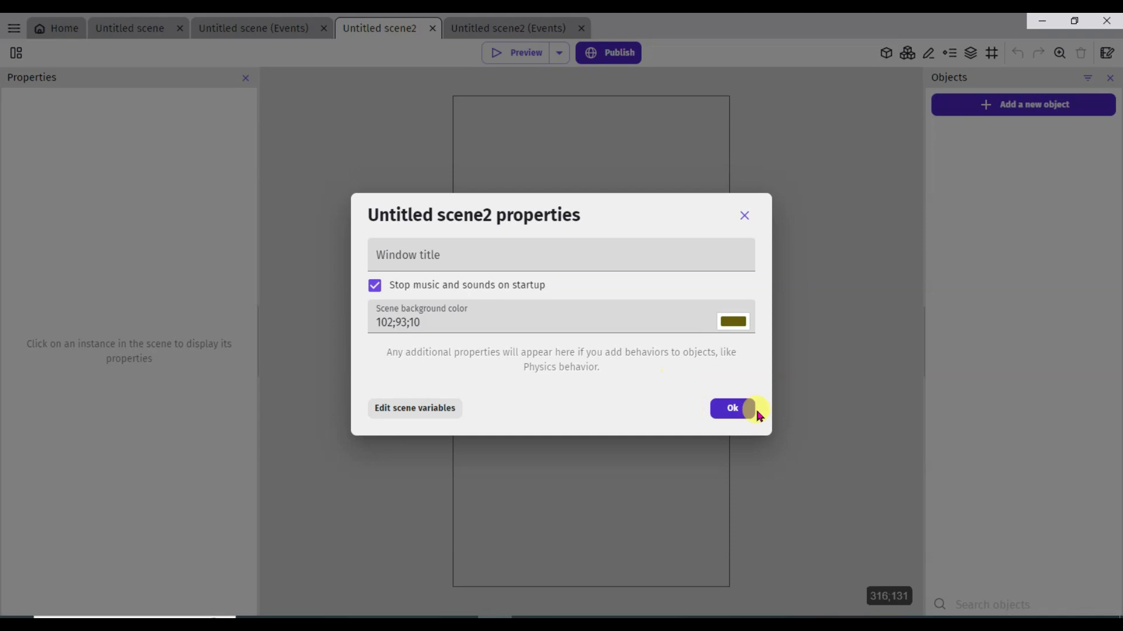
pyautogui.click(747, 410)
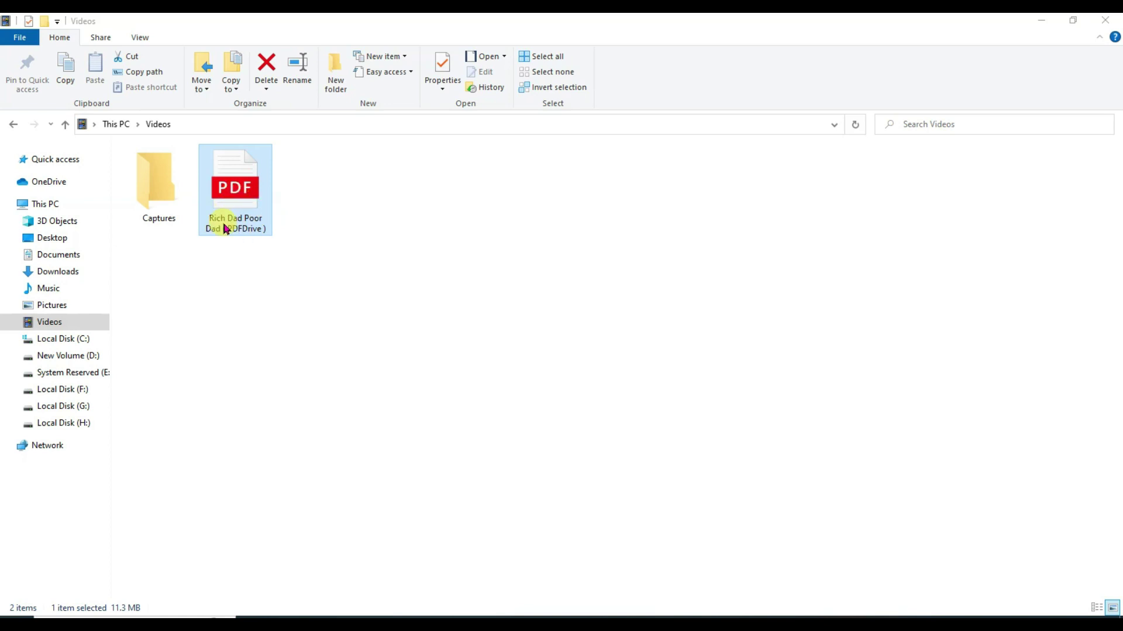
# Open the Rich Dad Poor Dad PDF in Google Chrome.
pyautogui.rightClick(242, 188)
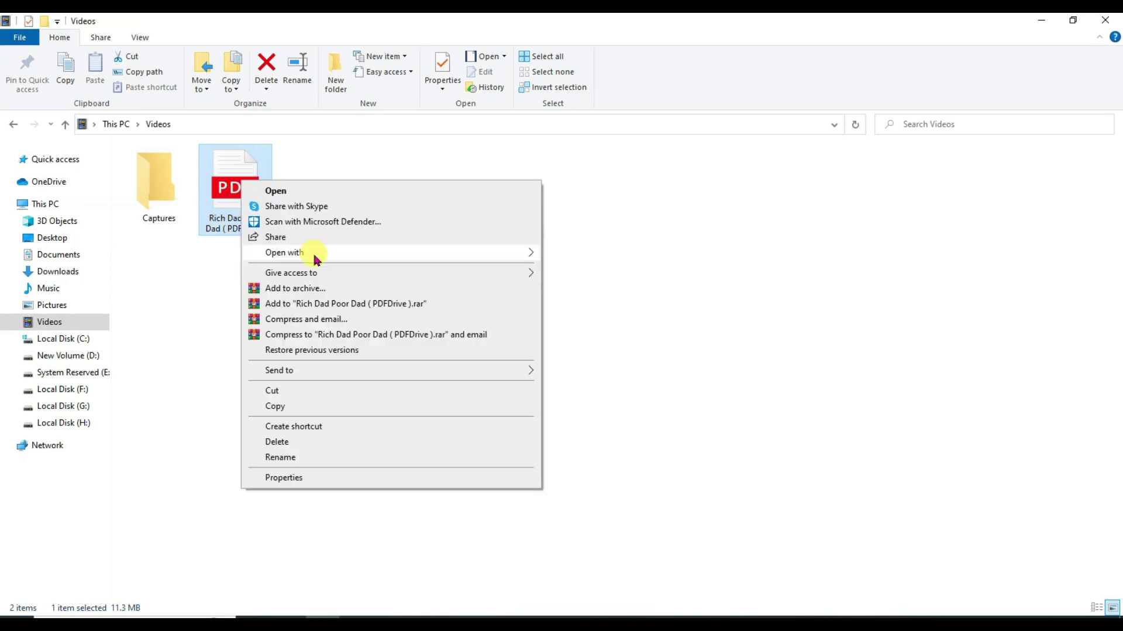
pyautogui.moveTo(338, 253)
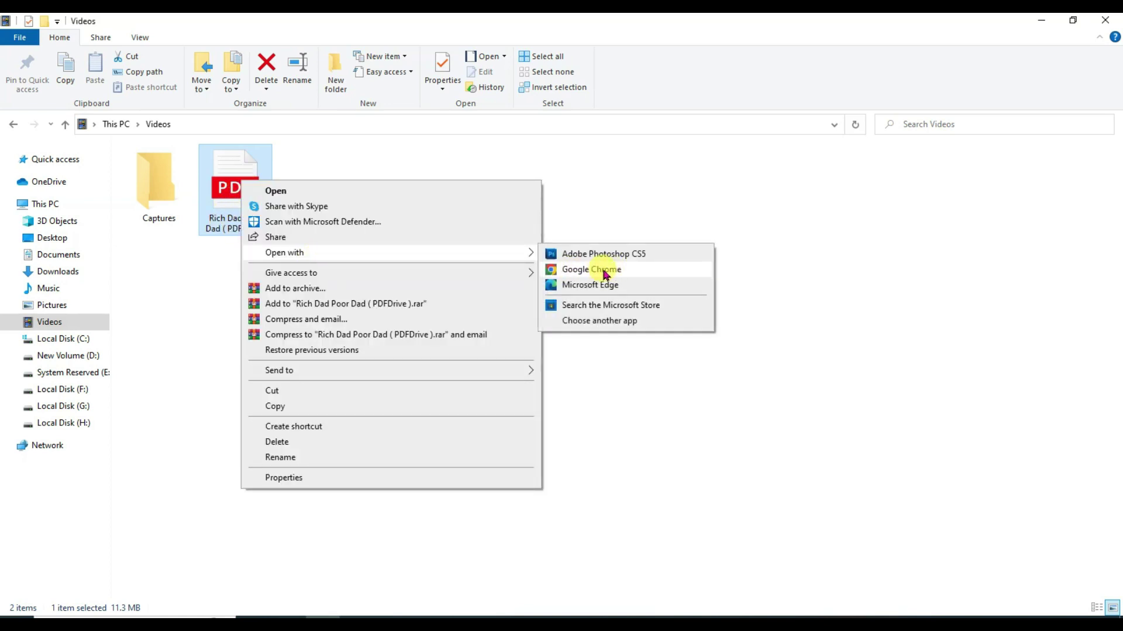
pyautogui.click(605, 275)
# Copy the PDF's local file address from Chrome's address bar.
pyautogui.click(601, 51)
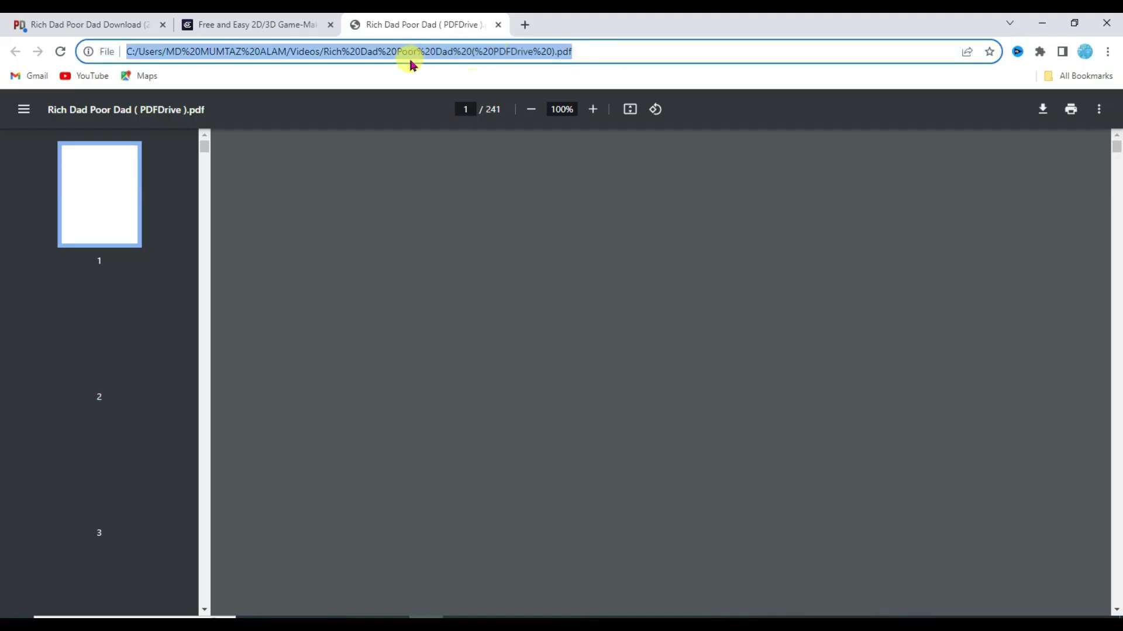
pyautogui.rightClick(462, 57)
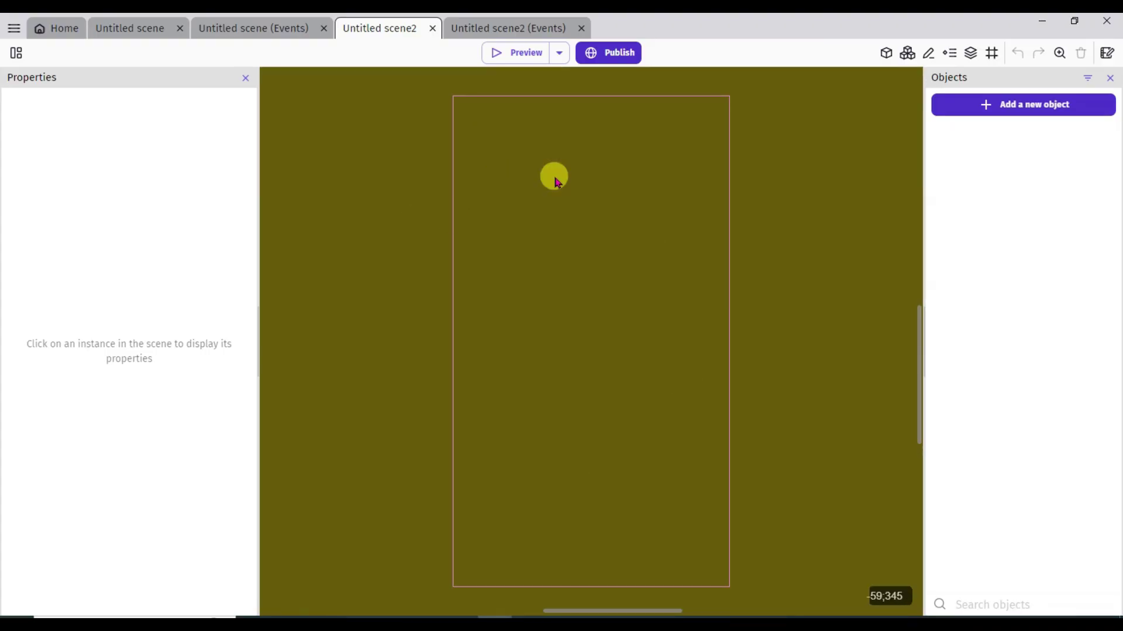
pyautogui.click(472, 35)
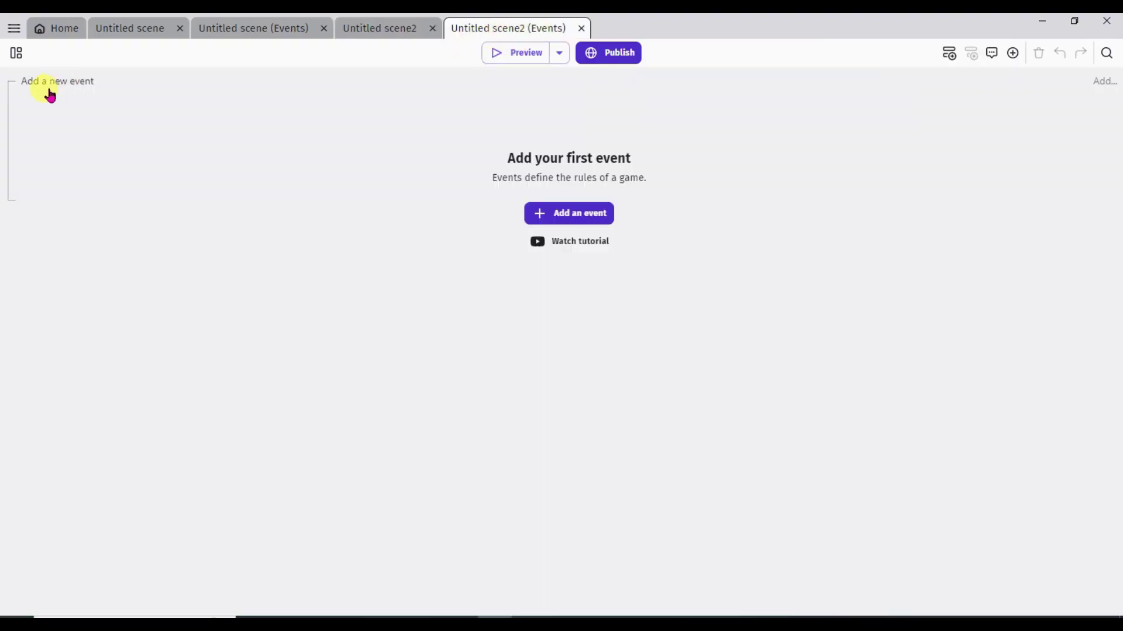
# Add an event with the 'At the beginning of the scene' condition.
pyautogui.click(77, 84)
pyautogui.click(75, 80)
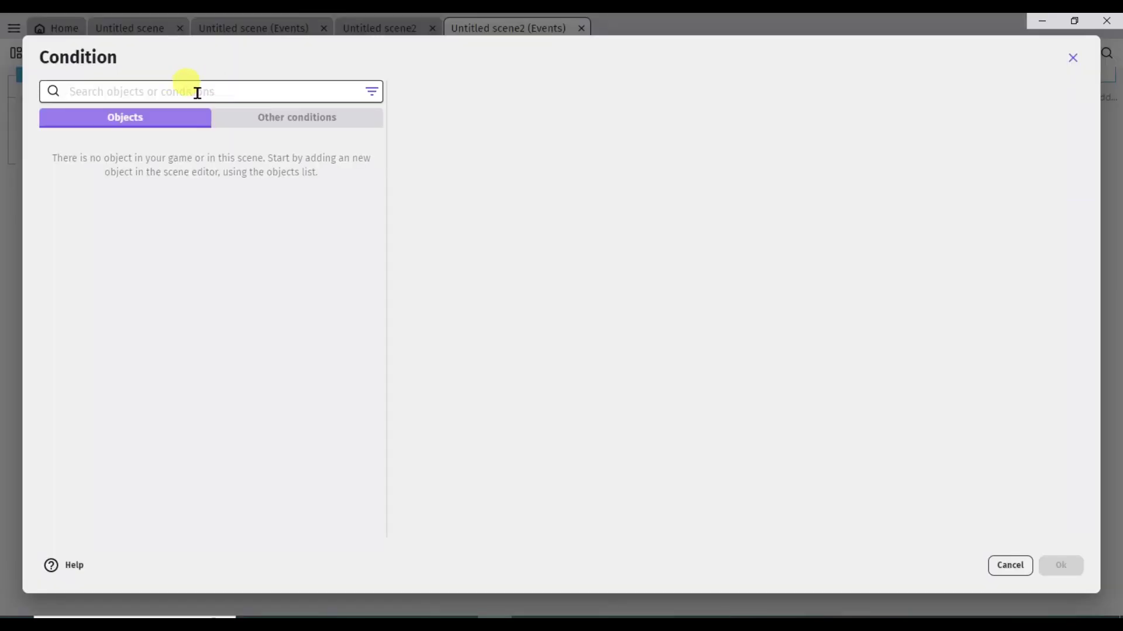
pyautogui.write('at the')
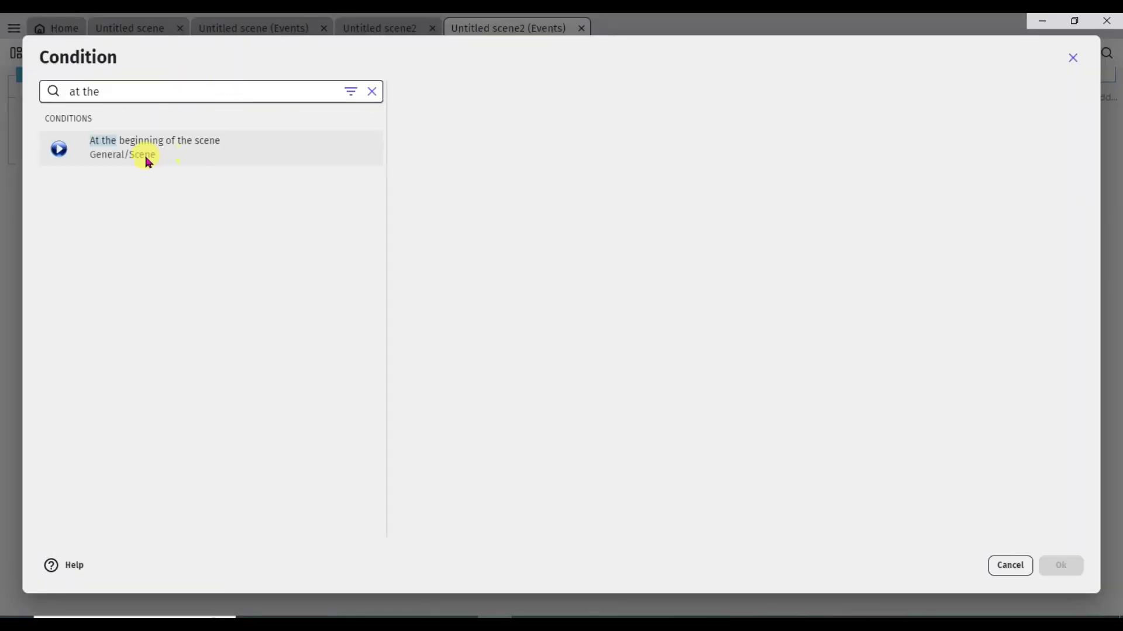
pyautogui.click(164, 163)
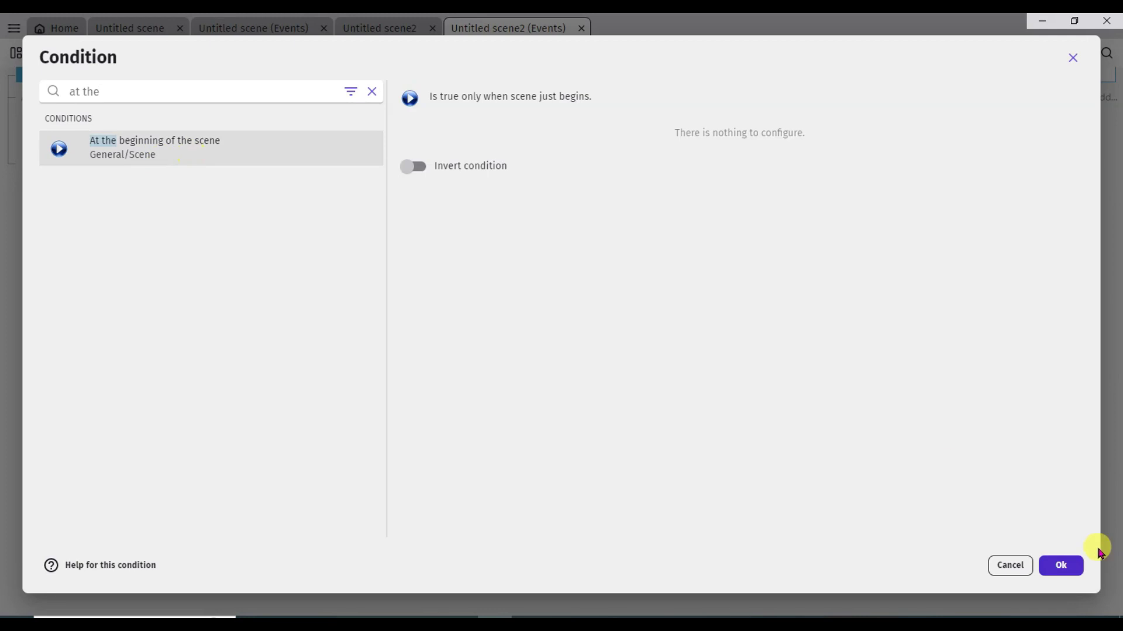
pyautogui.click(1062, 565)
# Add a 'Redirect to another page' action using the pasted PDF file URL, then preview the game.
pyautogui.click(447, 75)
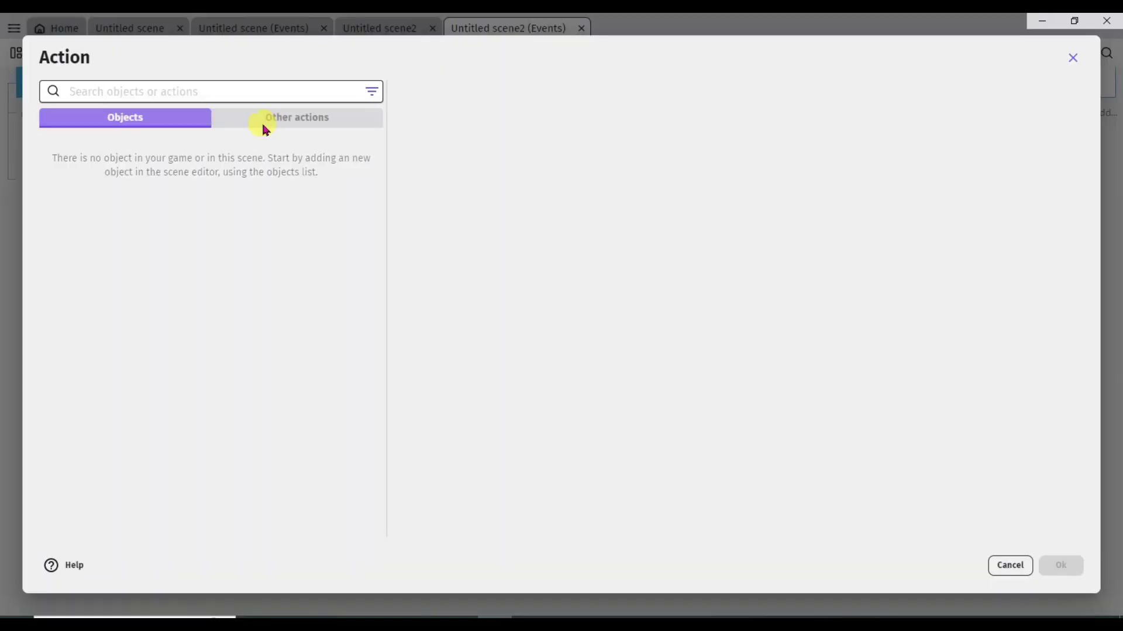
pyautogui.click(310, 118)
pyautogui.scroll(-7, 292, 218)
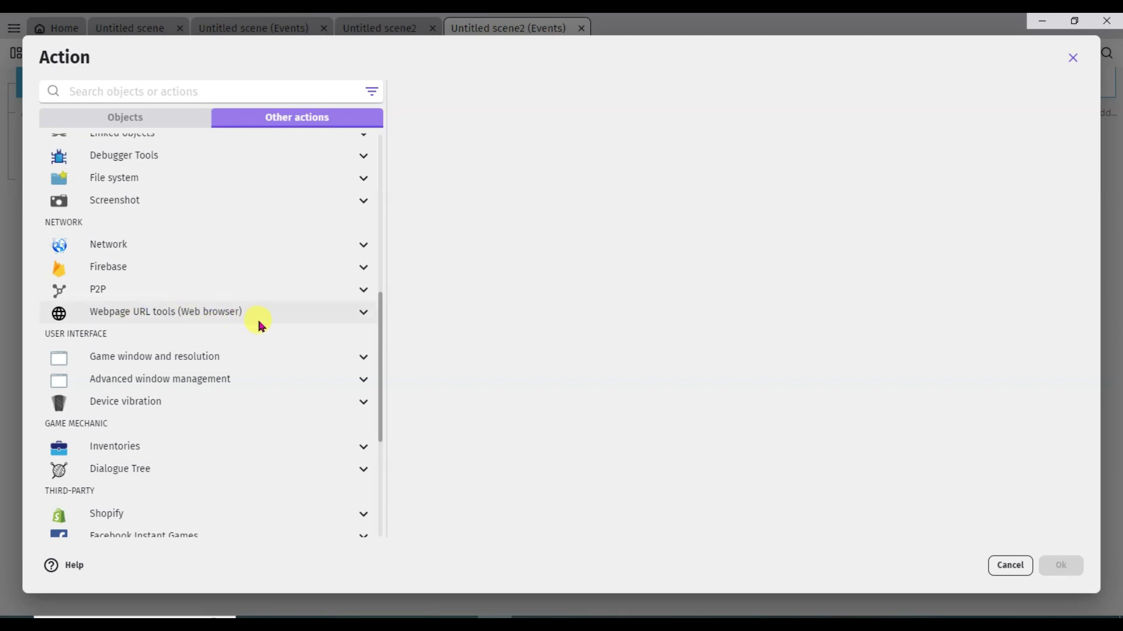
pyautogui.click(258, 318)
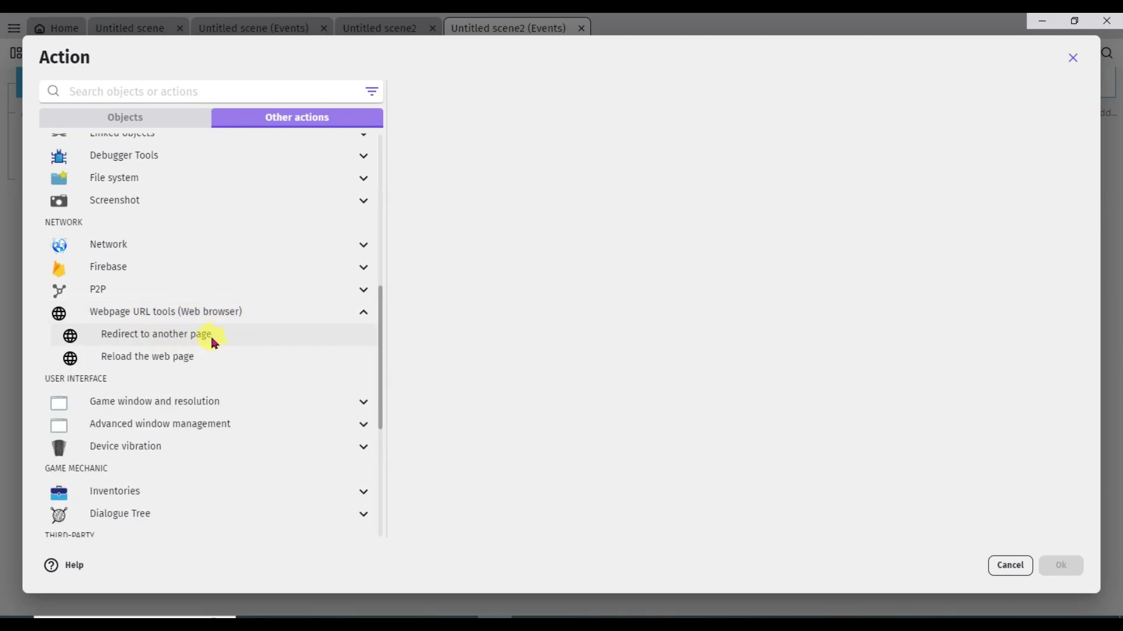
pyautogui.click(214, 336)
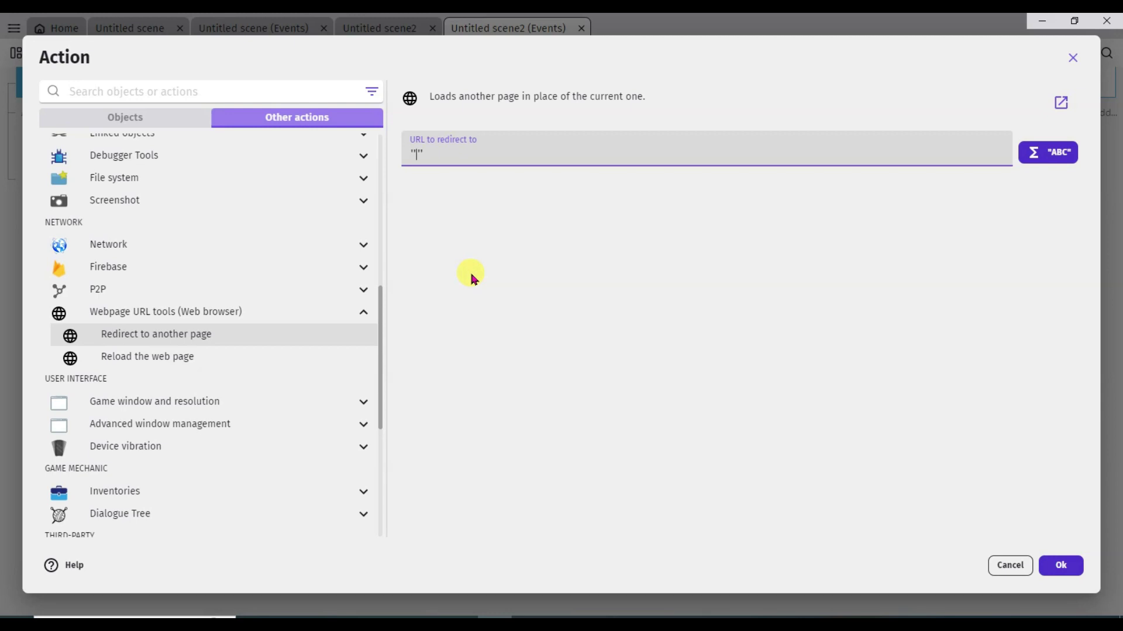
pyautogui.write('file:///C:/Users/MD%20MUMTAZ%20ALAM/Videos/Rich%20Dad%20Poor%20Dad%20(%20PDFDrive%20).pdf')
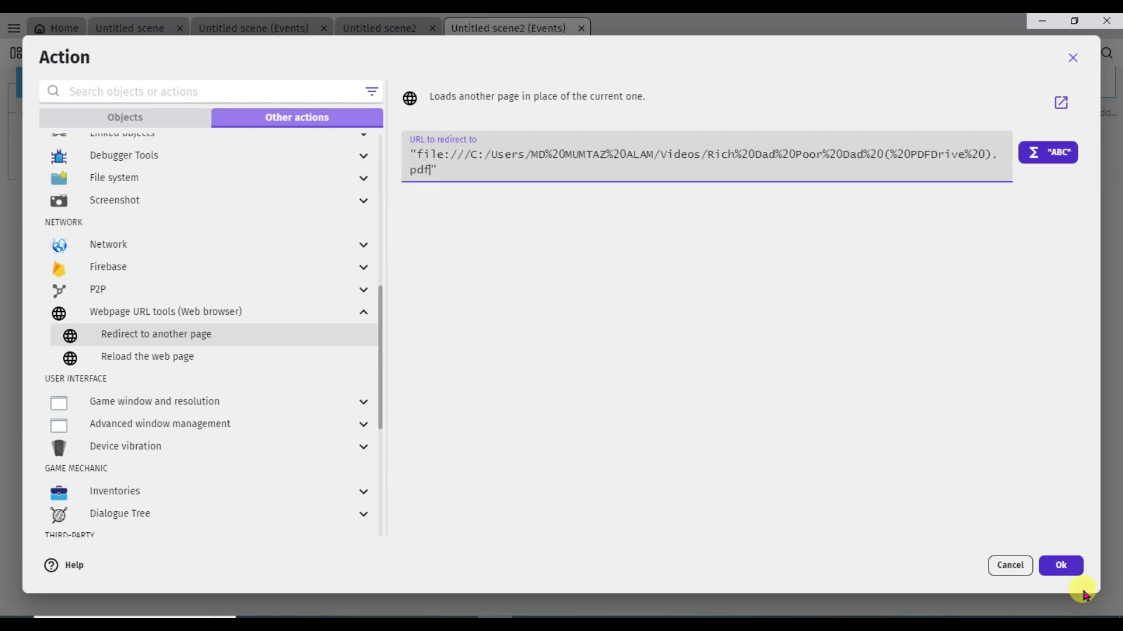
pyautogui.click(1060, 566)
pyautogui.click(130, 28)
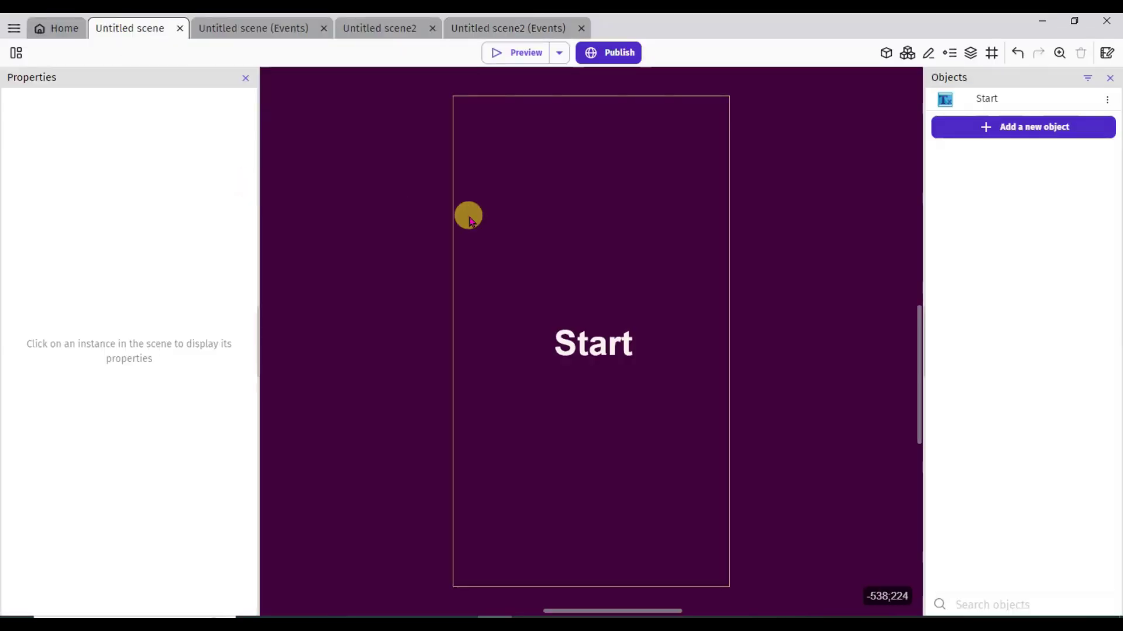
pyautogui.click(513, 55)
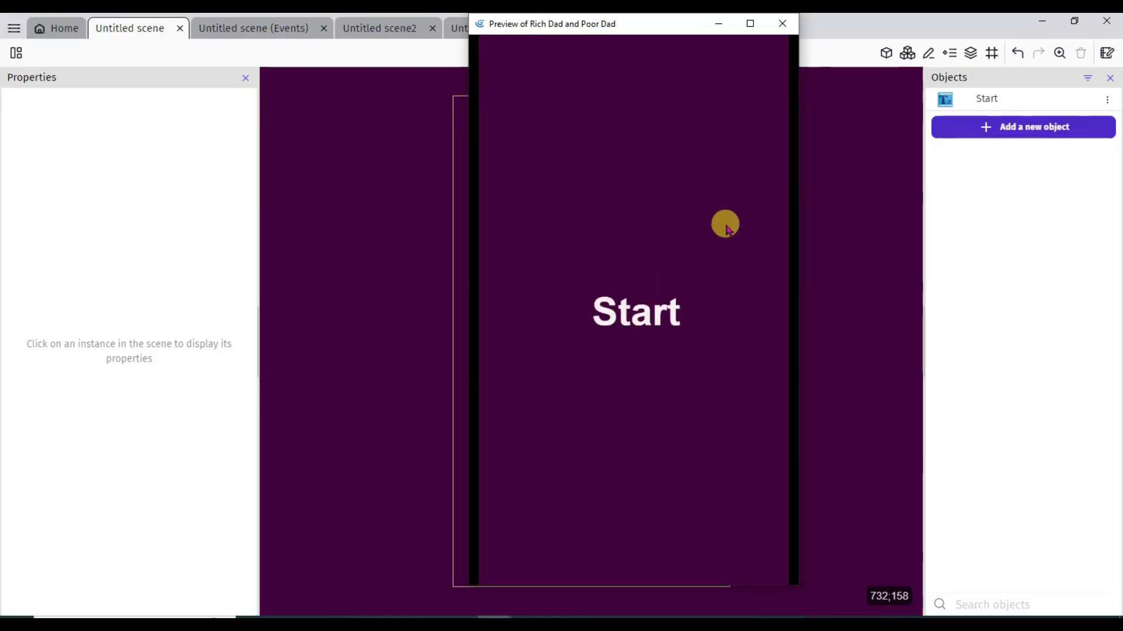
# Tap Start in the preview to open the Rich Dad Poor Dad PDF and scroll to Chapter One.
pyautogui.click(642, 316)
pyautogui.scroll(10, 730, 187)
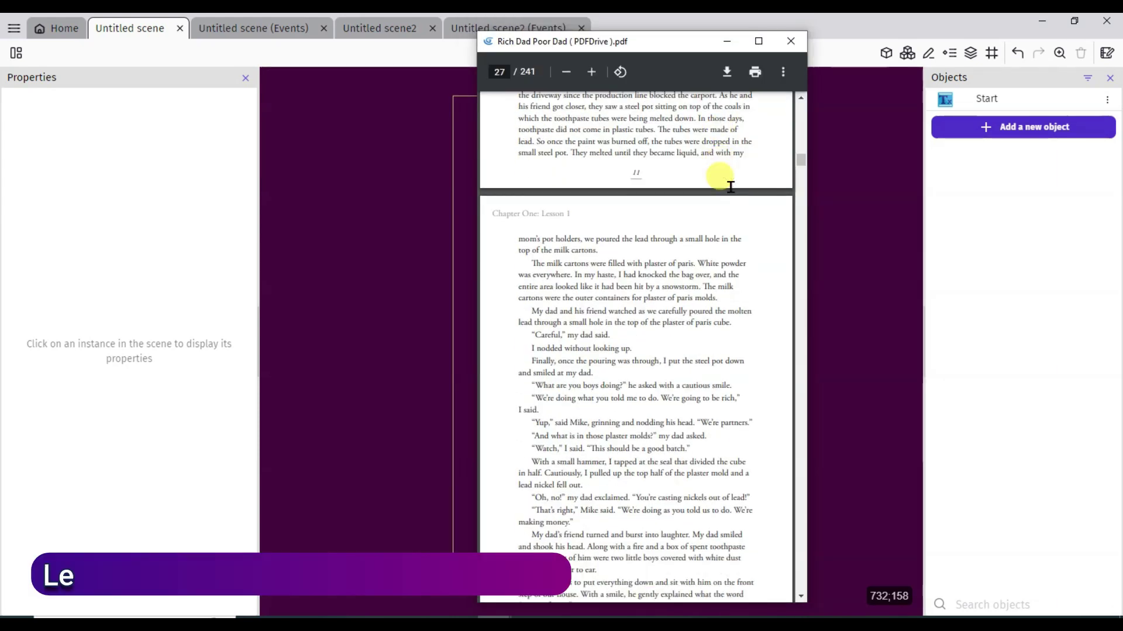
pyautogui.scroll(8, 731, 187)
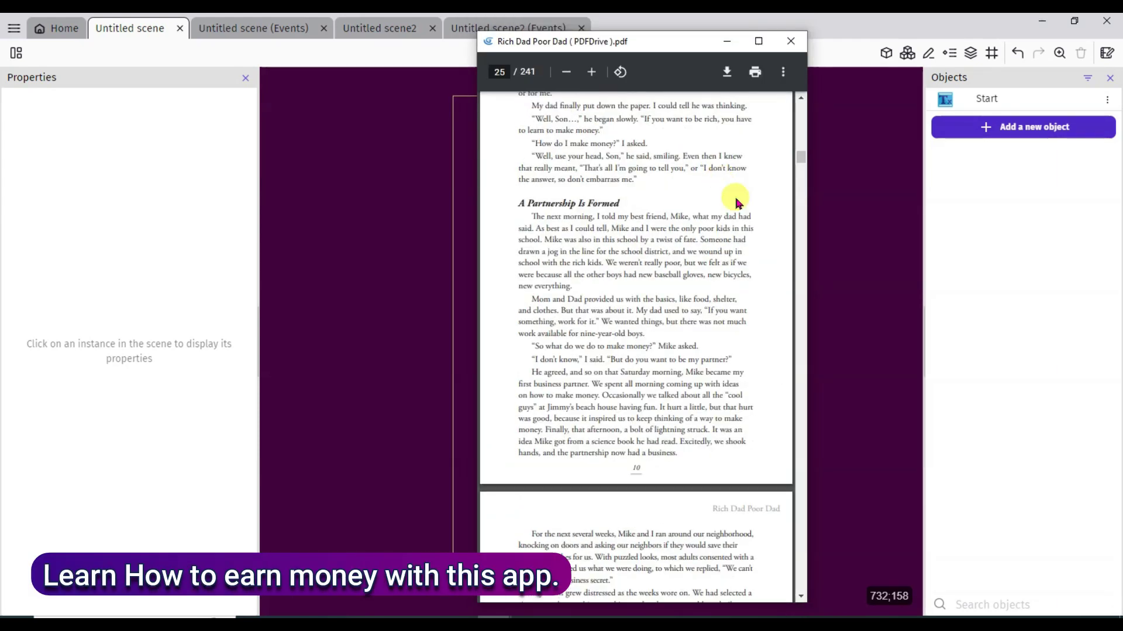
pyautogui.moveTo(522, 146); pyautogui.dragTo(756, 172)
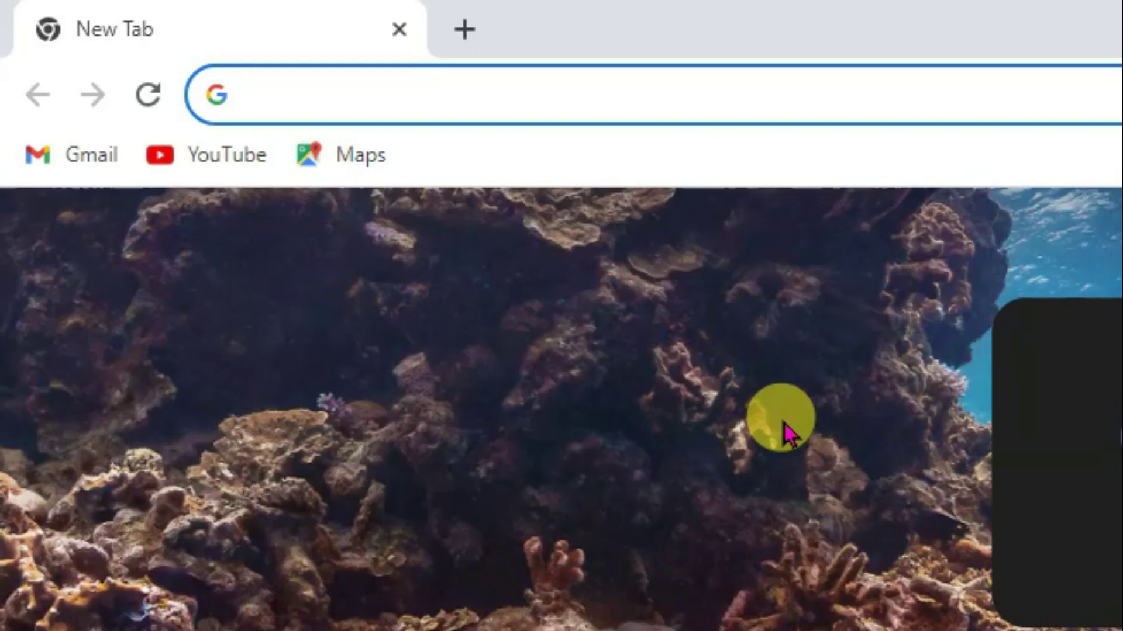
# Search for admob in Chrome and reach the Google AdMob home page.
pyautogui.write('admob')
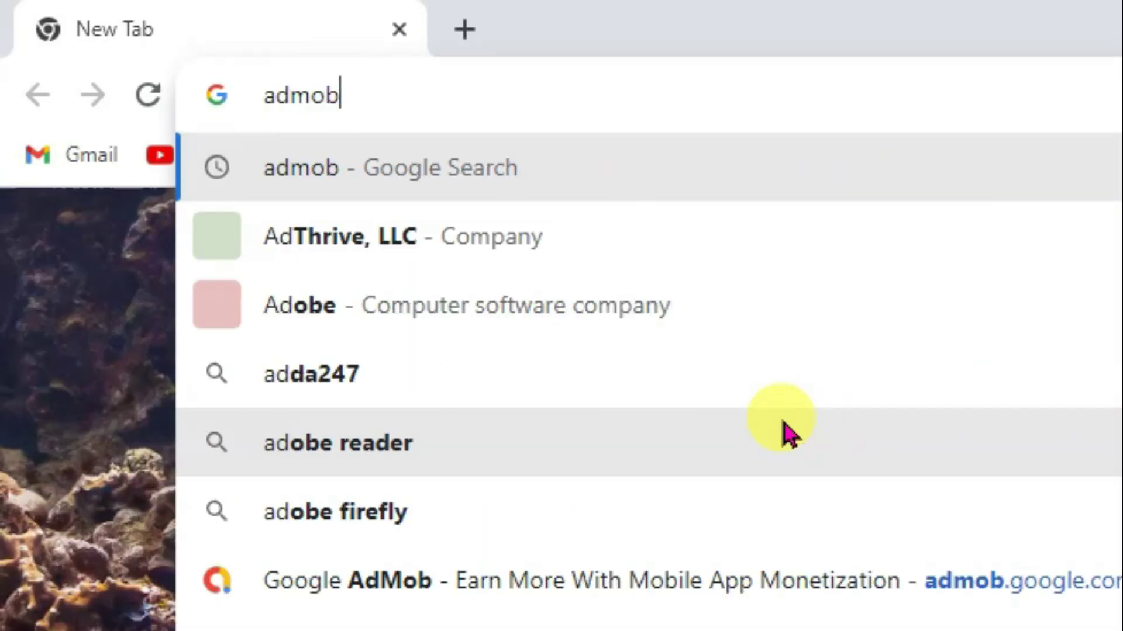
pyautogui.press('Return')
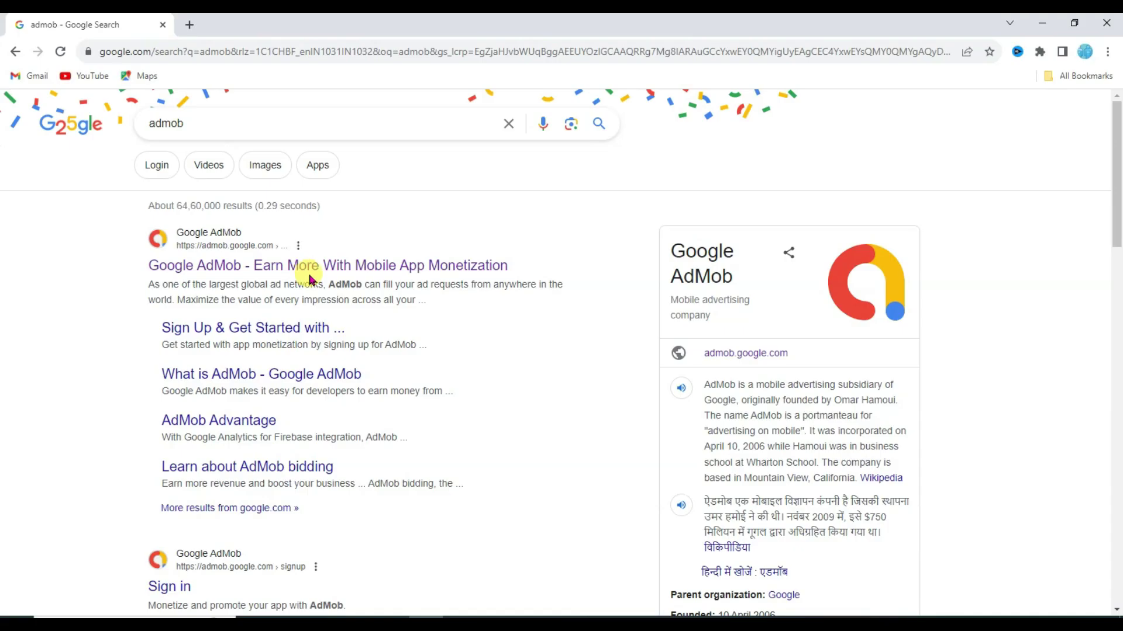
pyautogui.tripleClick(314, 268)
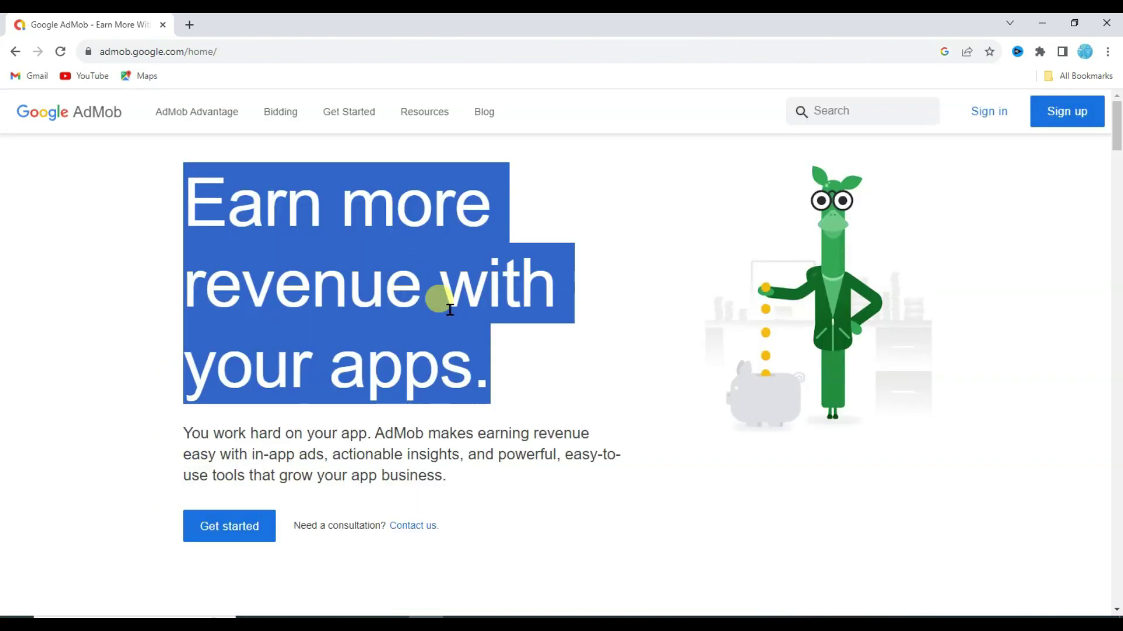
pyautogui.click(579, 385)
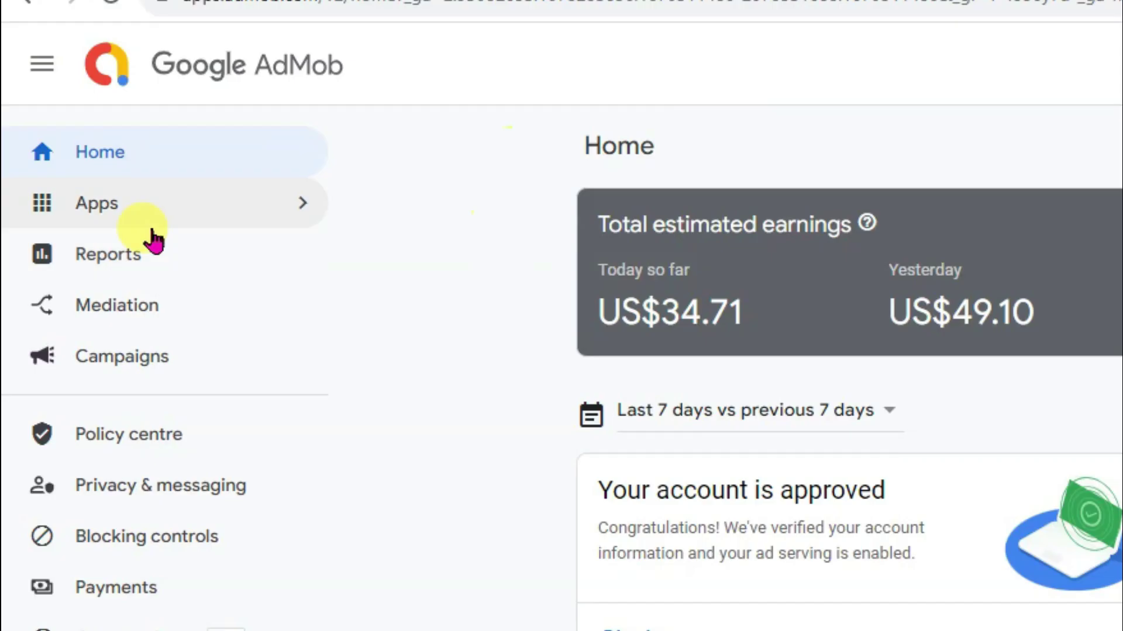
# Start adding a new Android app in AdMob that is not published on a store.
pyautogui.click(237, 215)
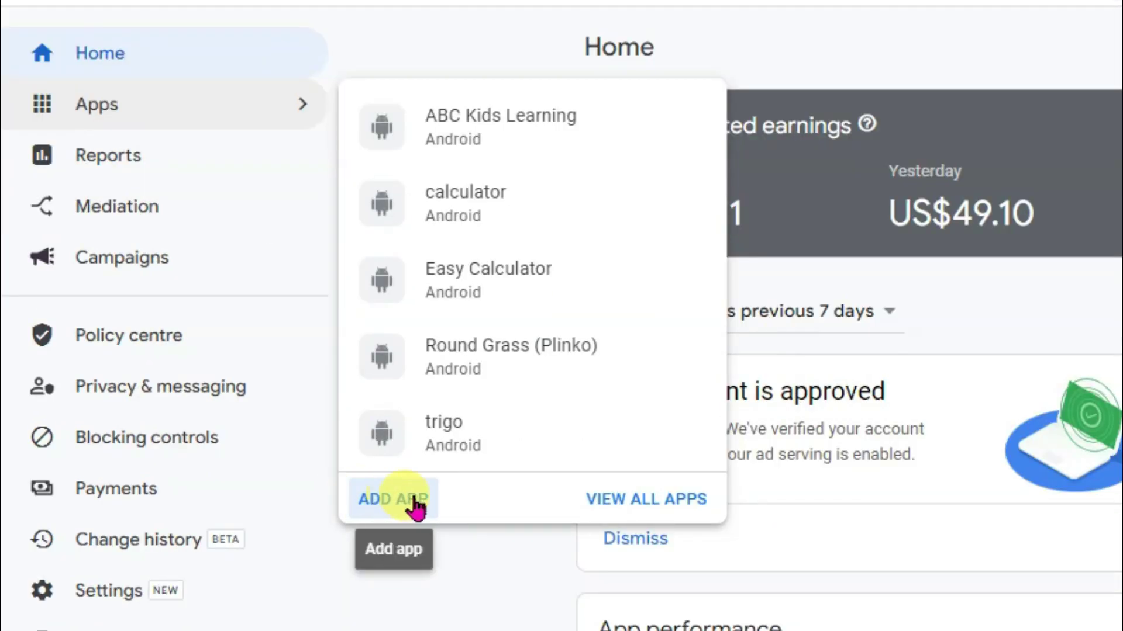
pyautogui.click(394, 501)
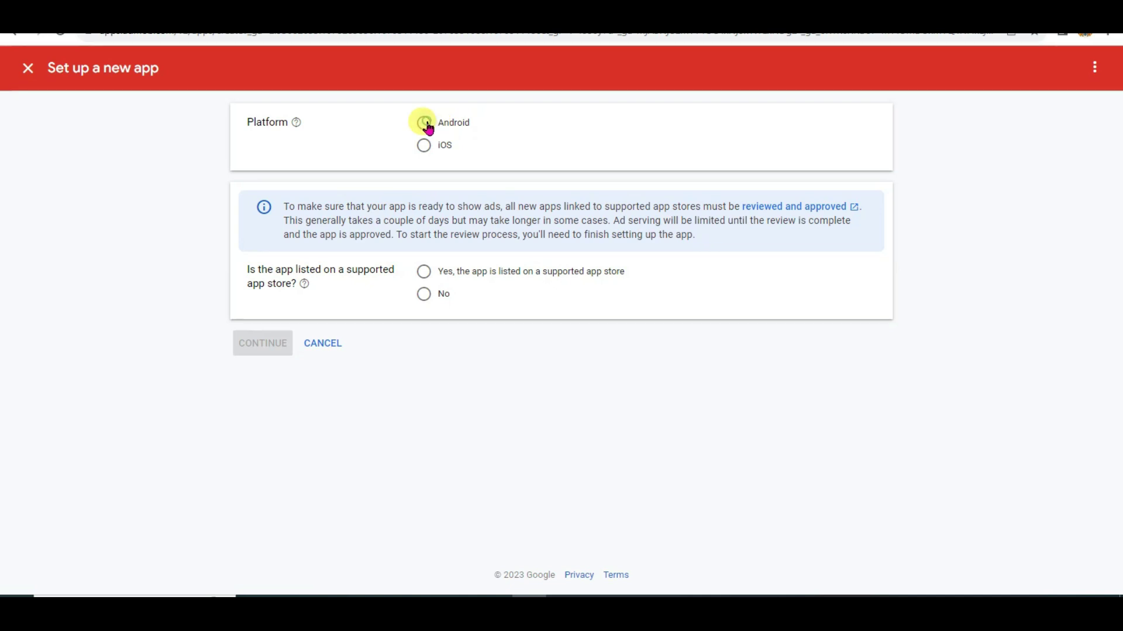
pyautogui.click(426, 124)
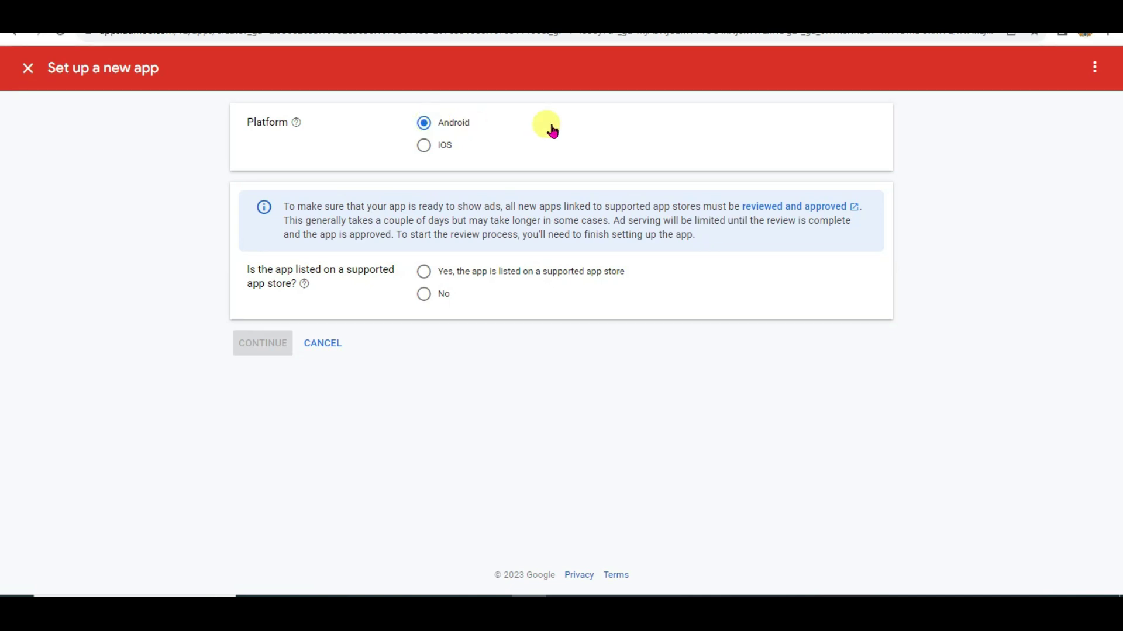
pyautogui.click(445, 296)
pyautogui.click(251, 342)
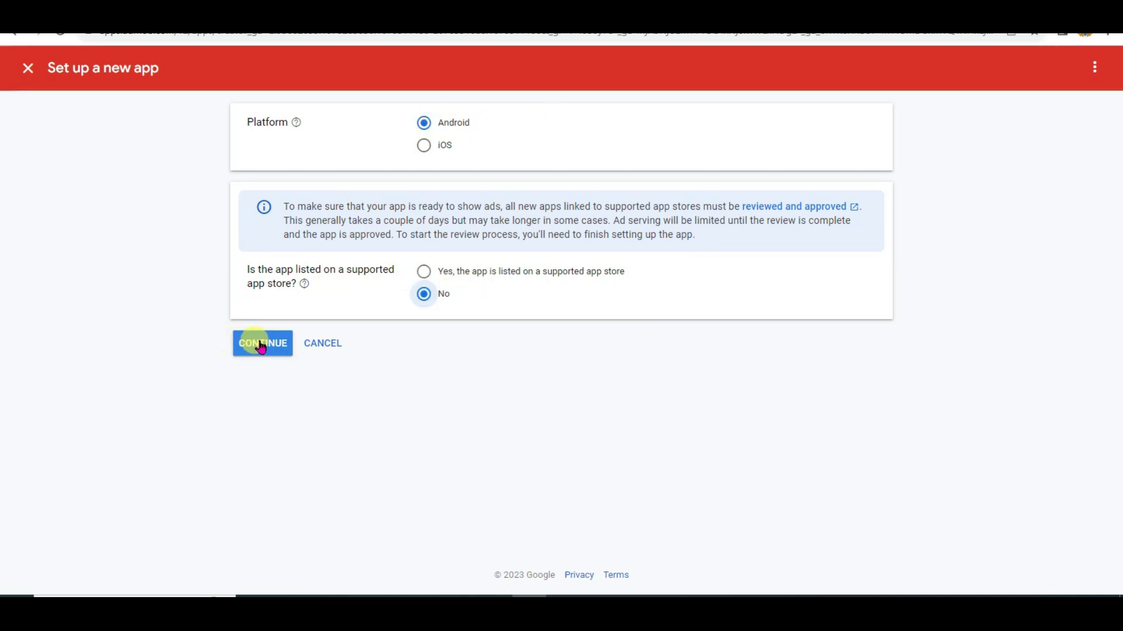
# Name the app Books, add it, and begin creating an ad unit for it.
pyautogui.click(507, 168)
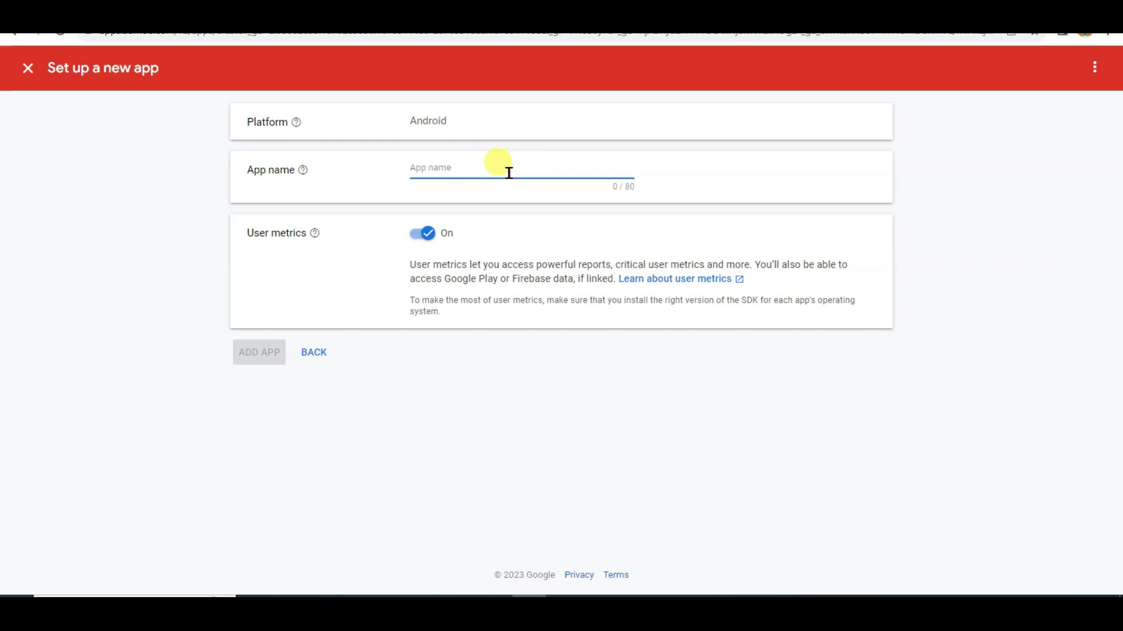
pyautogui.write('Books')
pyautogui.click(247, 358)
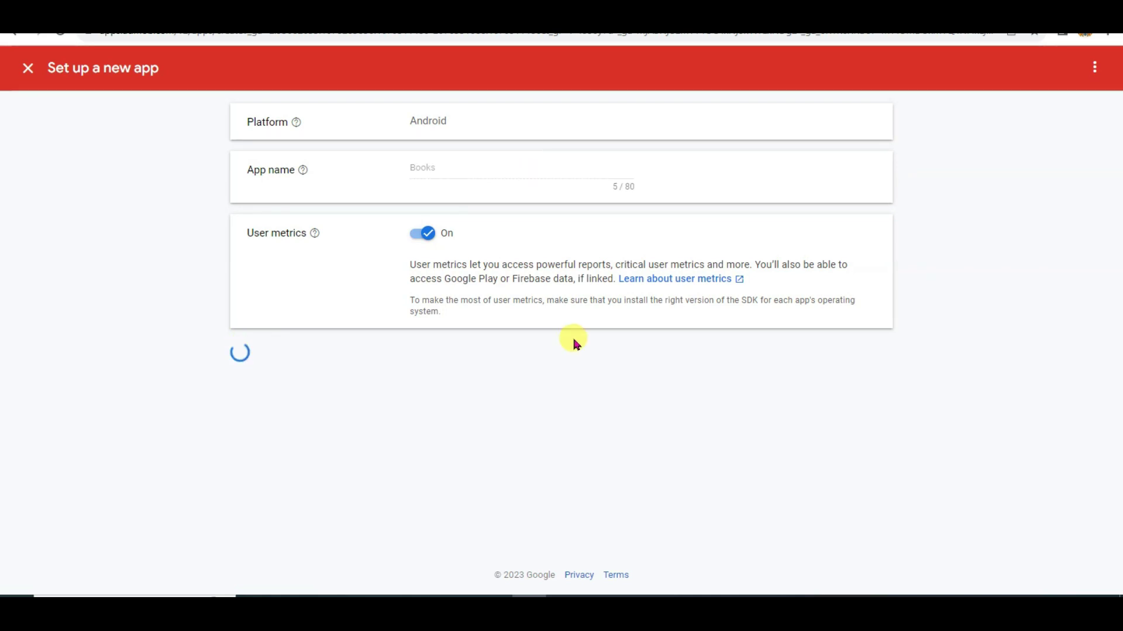
pyautogui.click(245, 296)
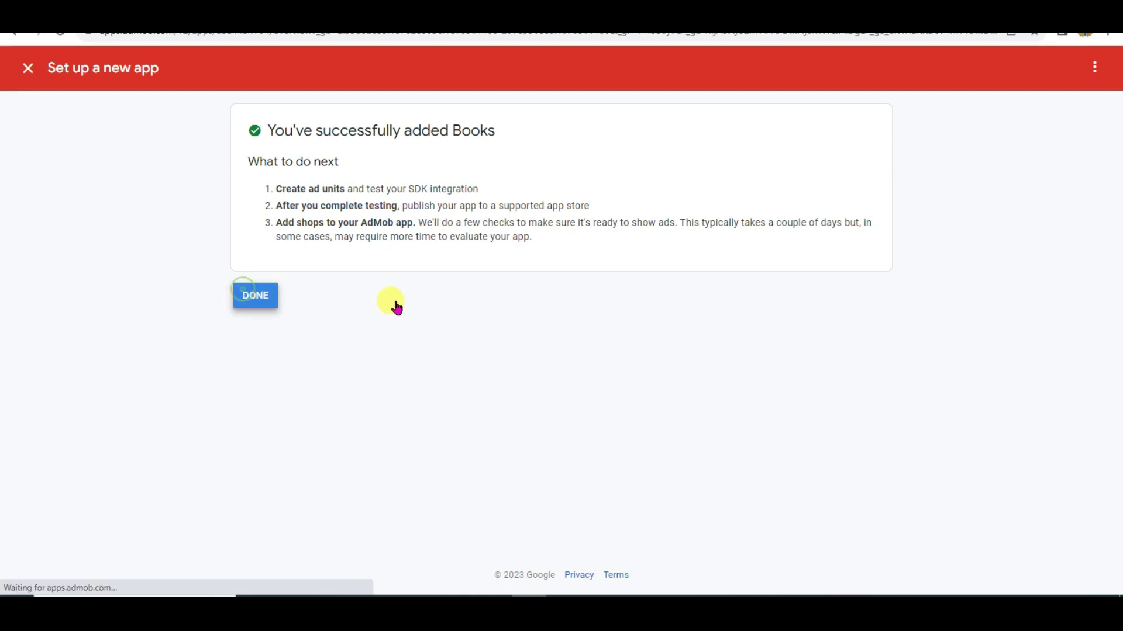
pyautogui.click(653, 366)
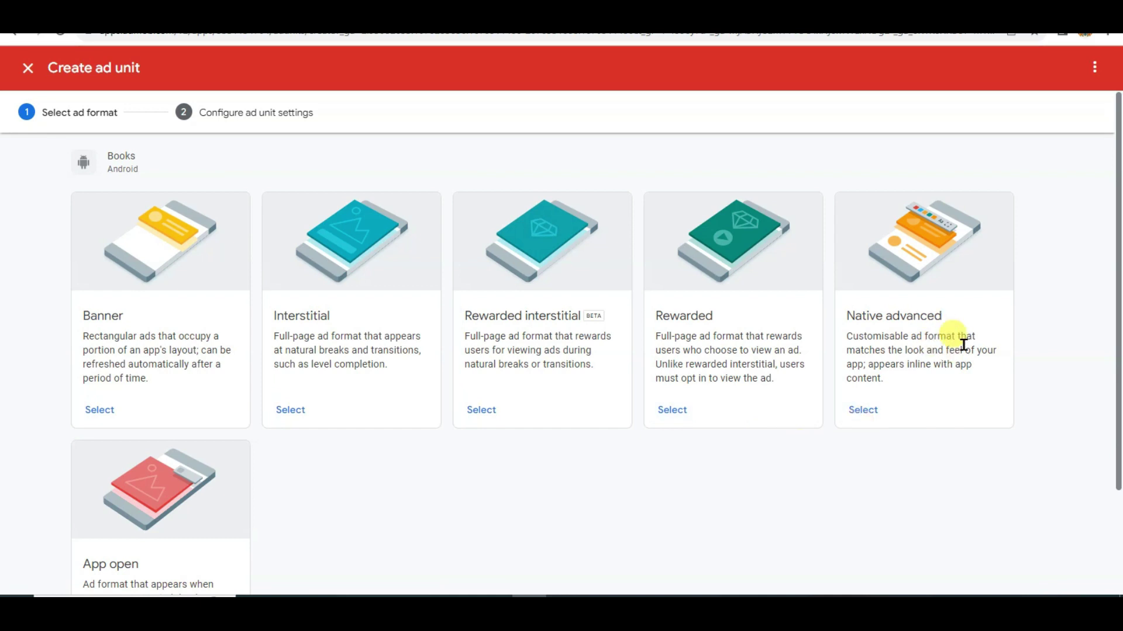
# Create a Banner format ad unit named 'banner' for the Books app.
pyautogui.click(179, 526)
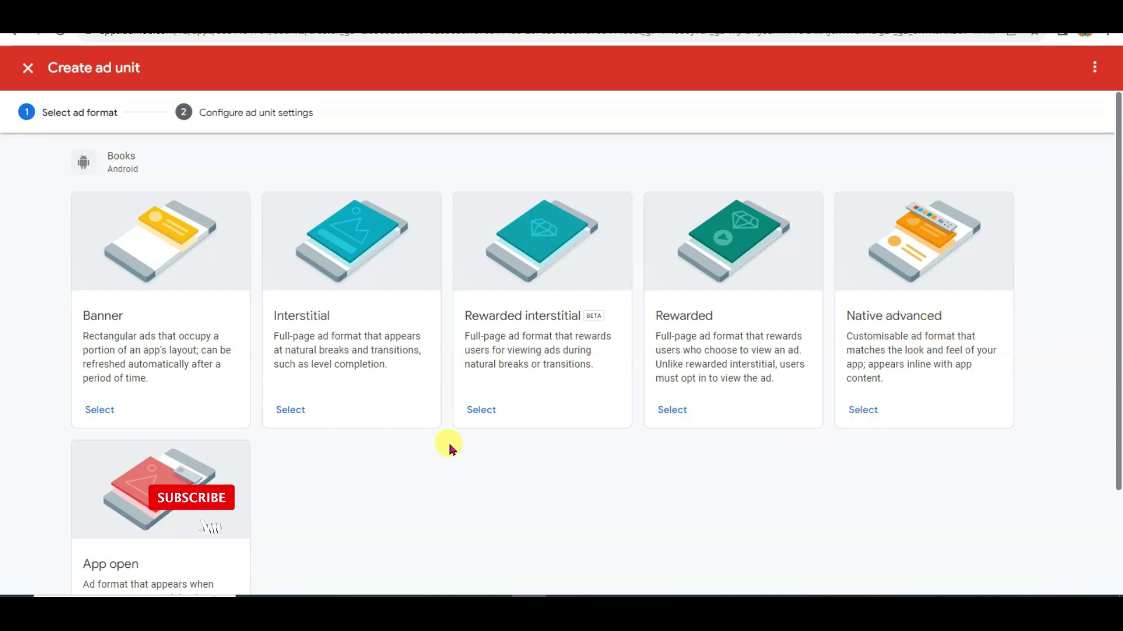
pyautogui.click(98, 407)
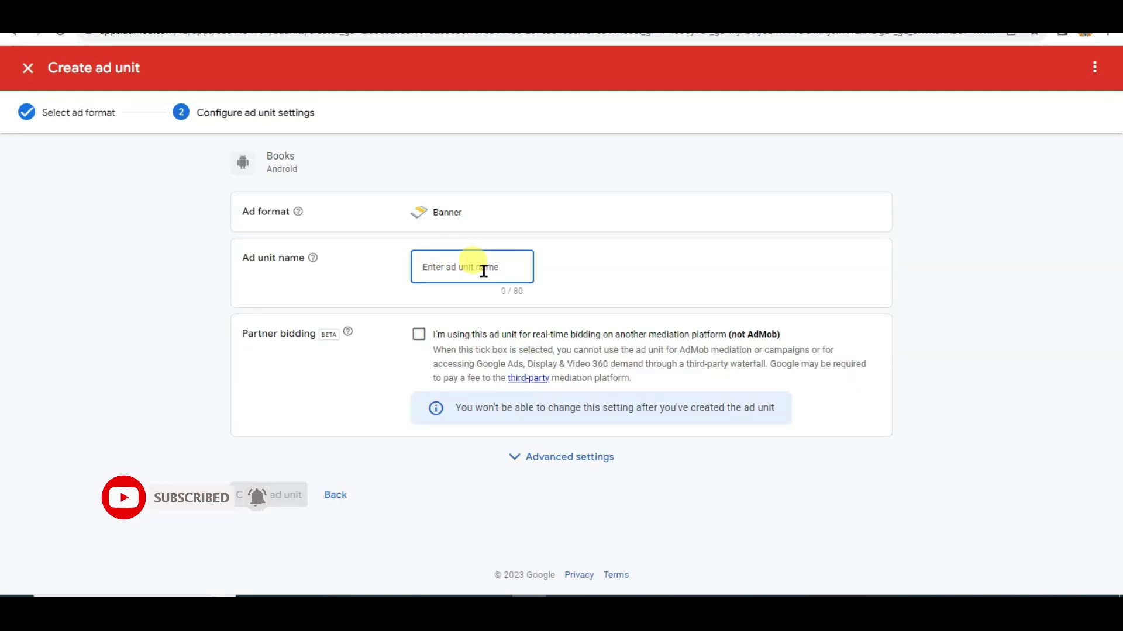
pyautogui.write('banner')
pyautogui.click(283, 502)
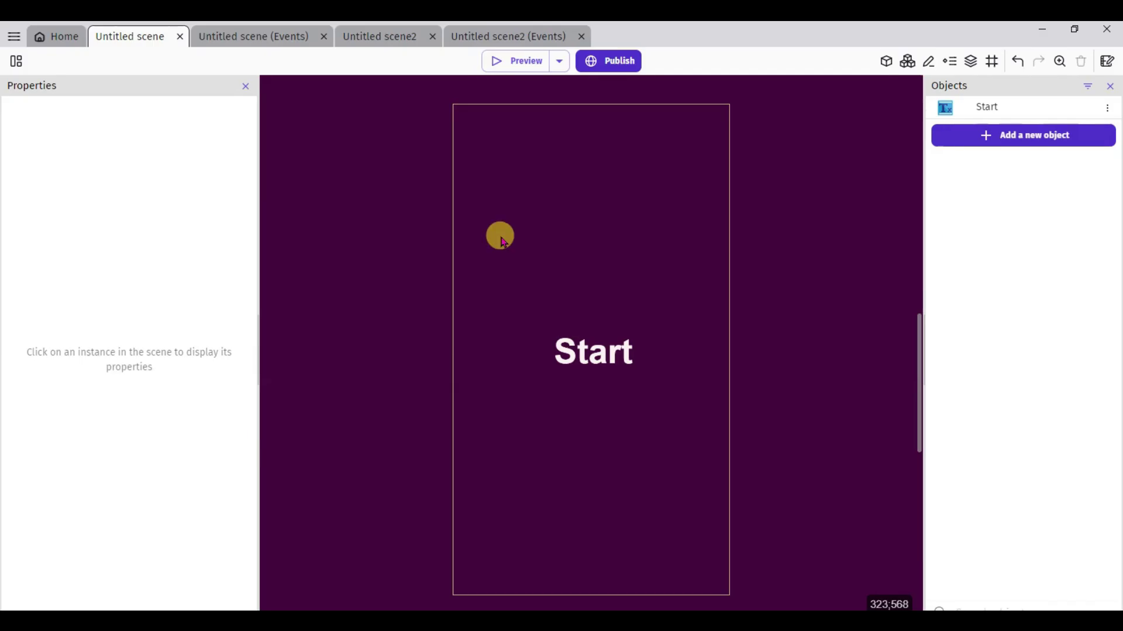
# Paste the Books AdMob Android App ID into the game properties, then copy the banner ad unit ID.
pyautogui.click(18, 65)
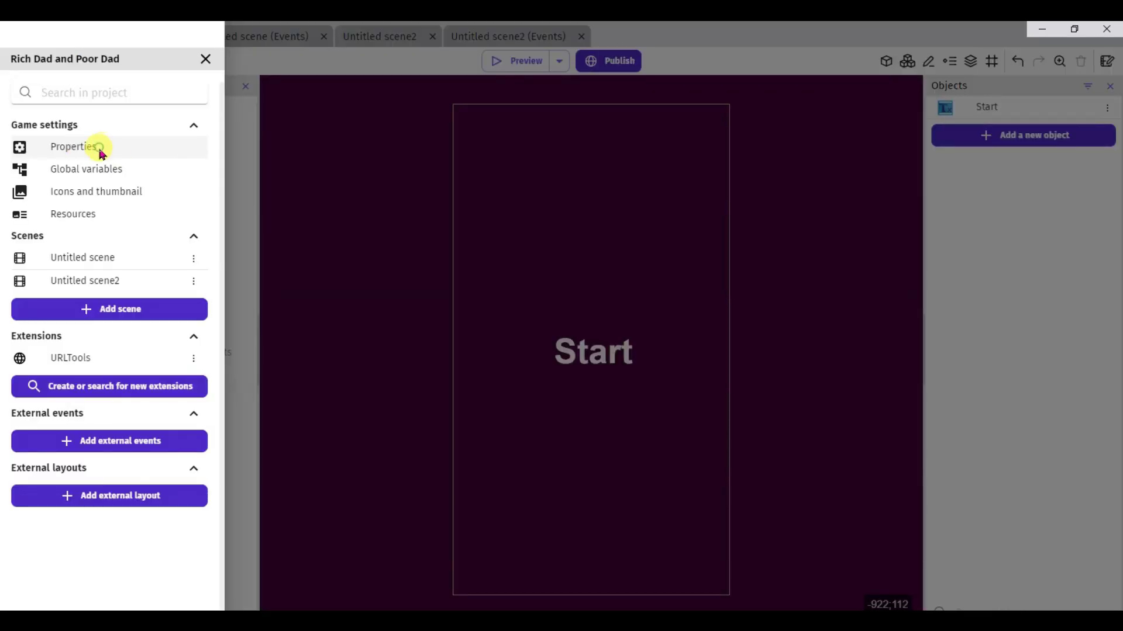
pyautogui.click(120, 150)
pyautogui.scroll(-10, 686, 287)
pyautogui.click(318, 395)
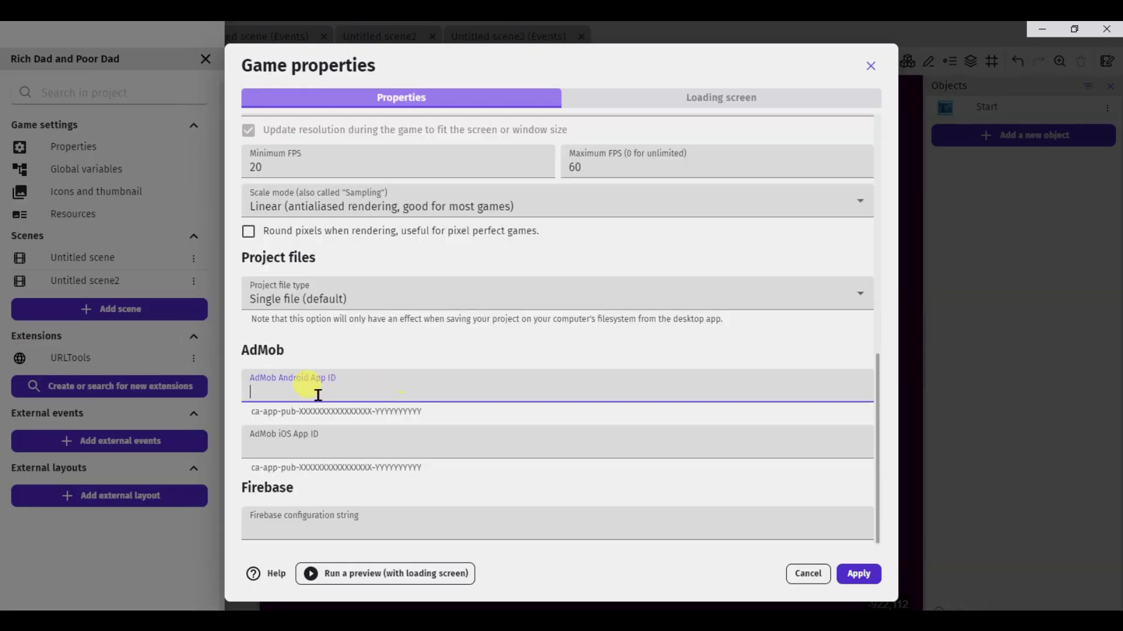
pyautogui.hotkey('ctrl', 'v')
pyautogui.click(870, 575)
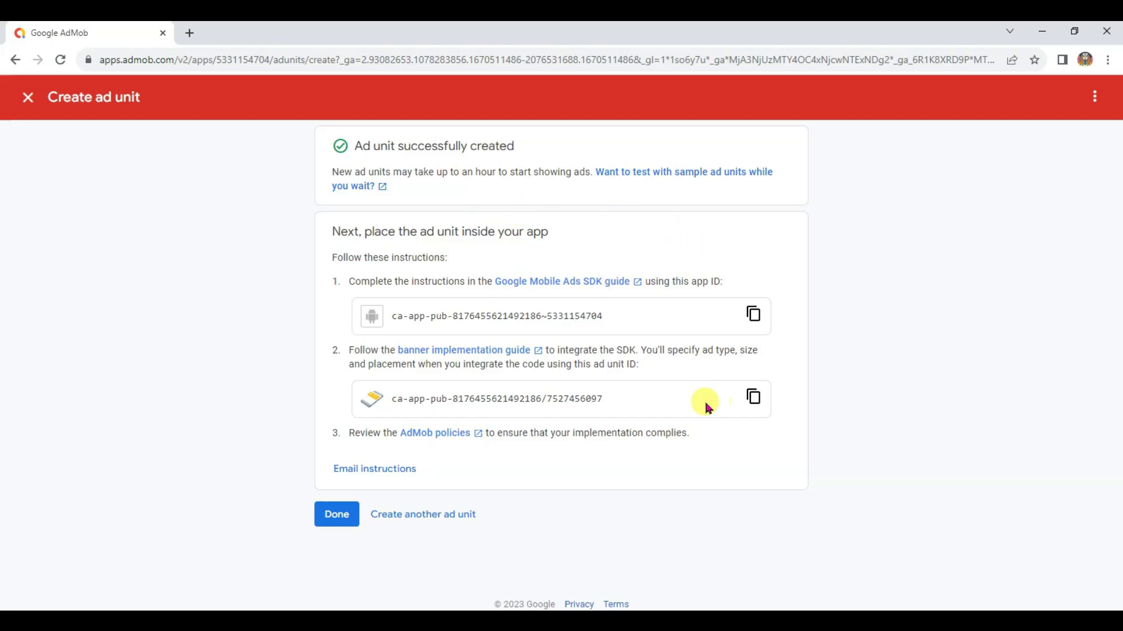
pyautogui.click(754, 398)
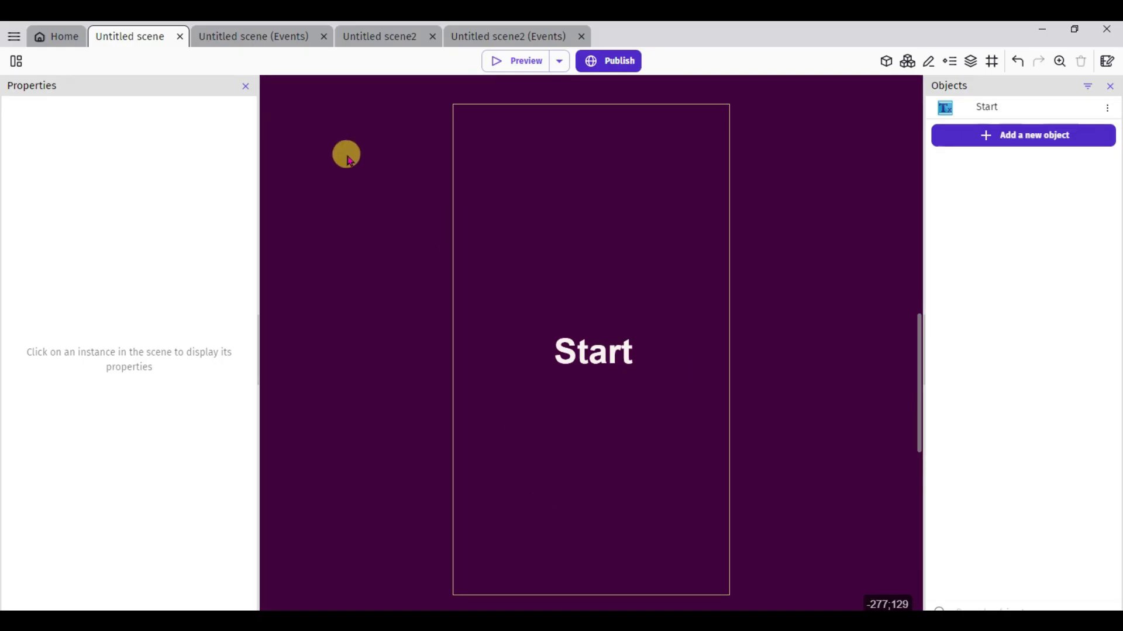
# Add an event configuring the AdMob banner with the quoted Android ad unit ID, displayed at top.
pyautogui.click(280, 42)
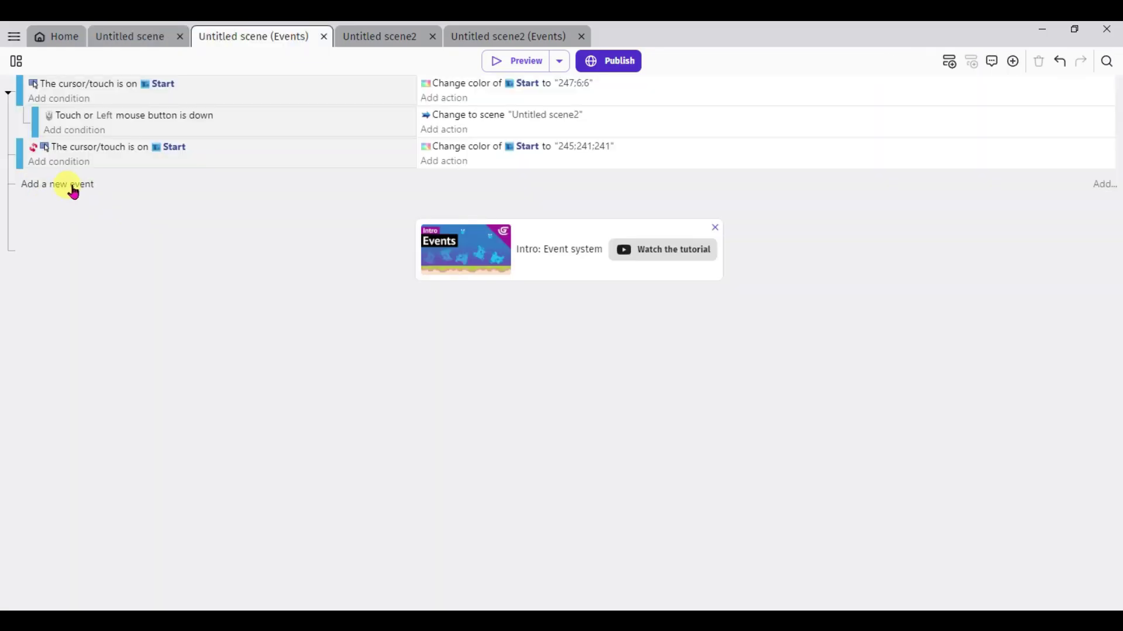
pyautogui.click(75, 186)
pyautogui.click(446, 179)
pyautogui.write('admob')
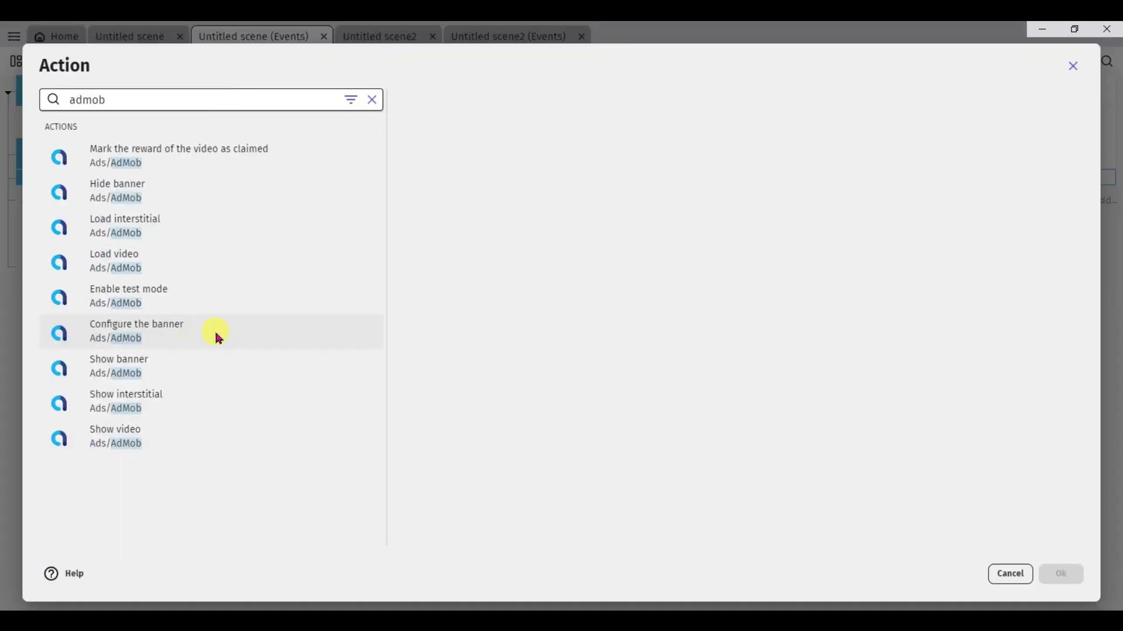
pyautogui.click(187, 343)
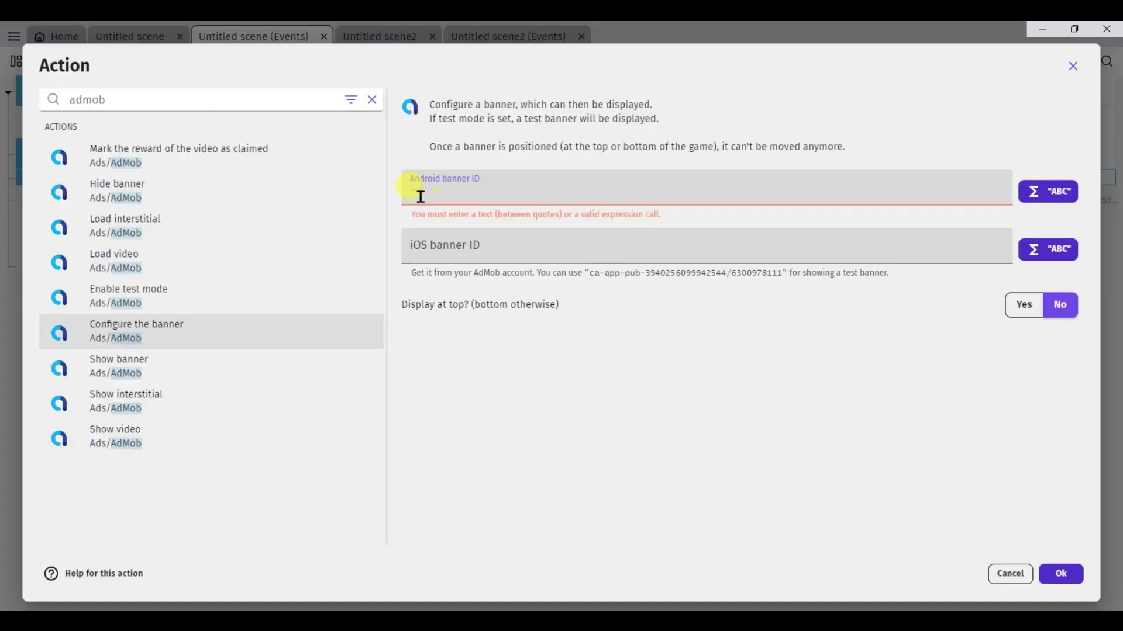
pyautogui.hotkey('ctrl', 'v')
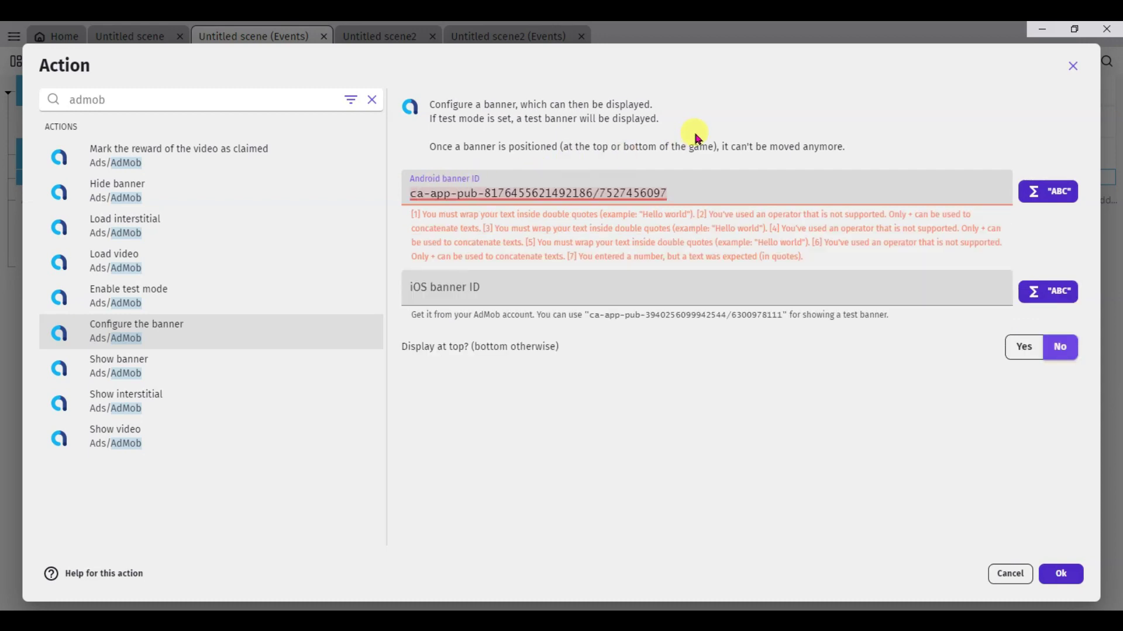
pyautogui.write('"')
pyautogui.click(413, 192)
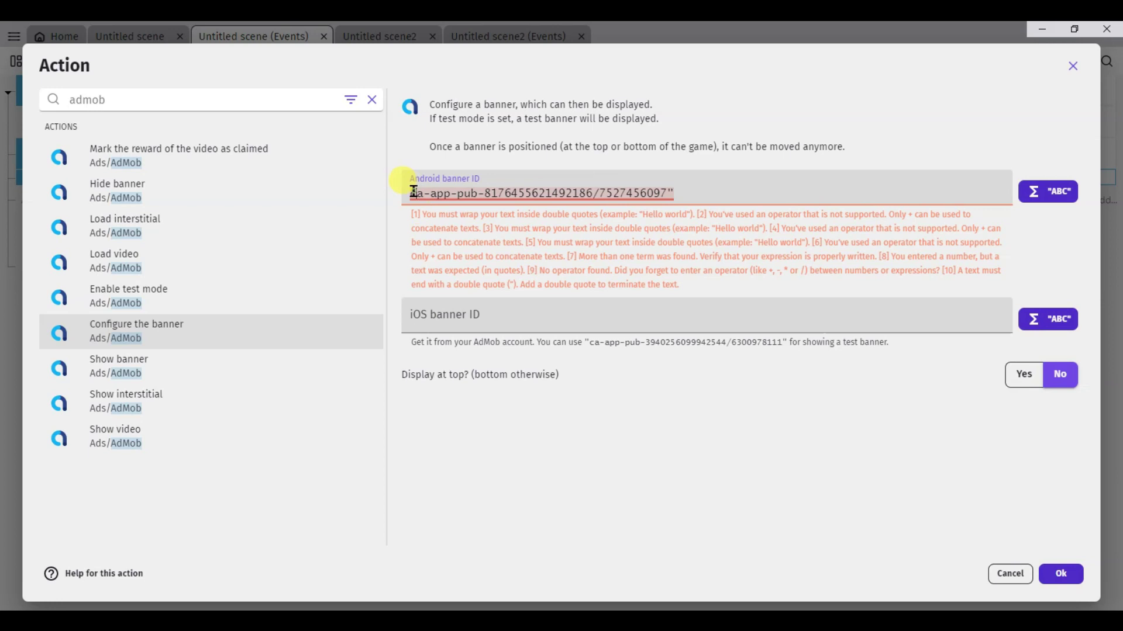
pyautogui.write('"')
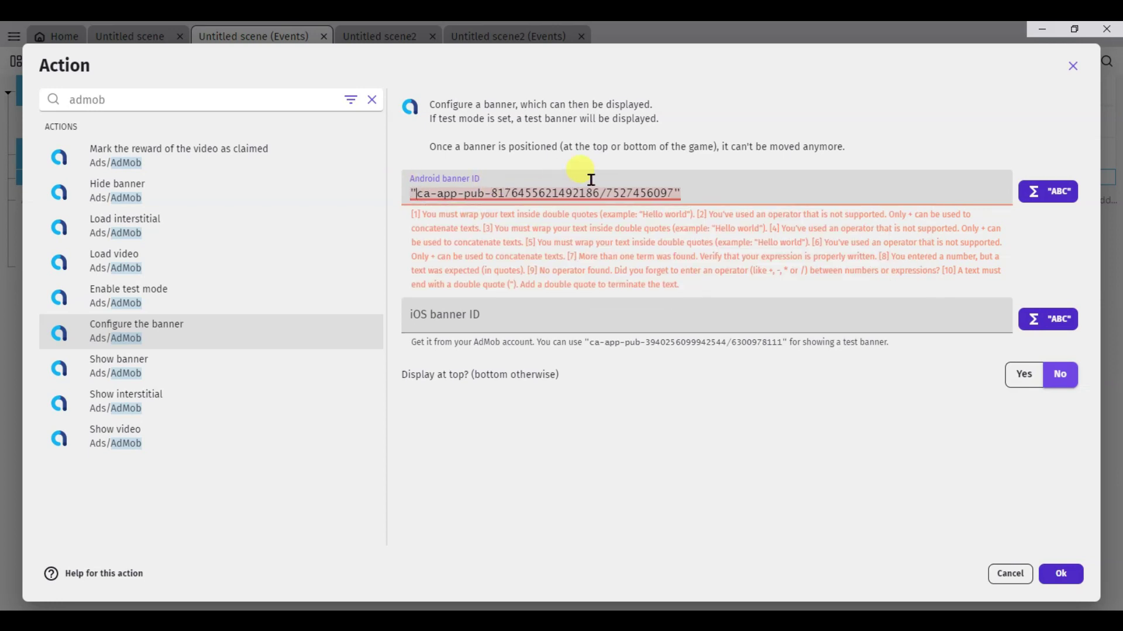
pyautogui.click(1020, 305)
pyautogui.click(1074, 576)
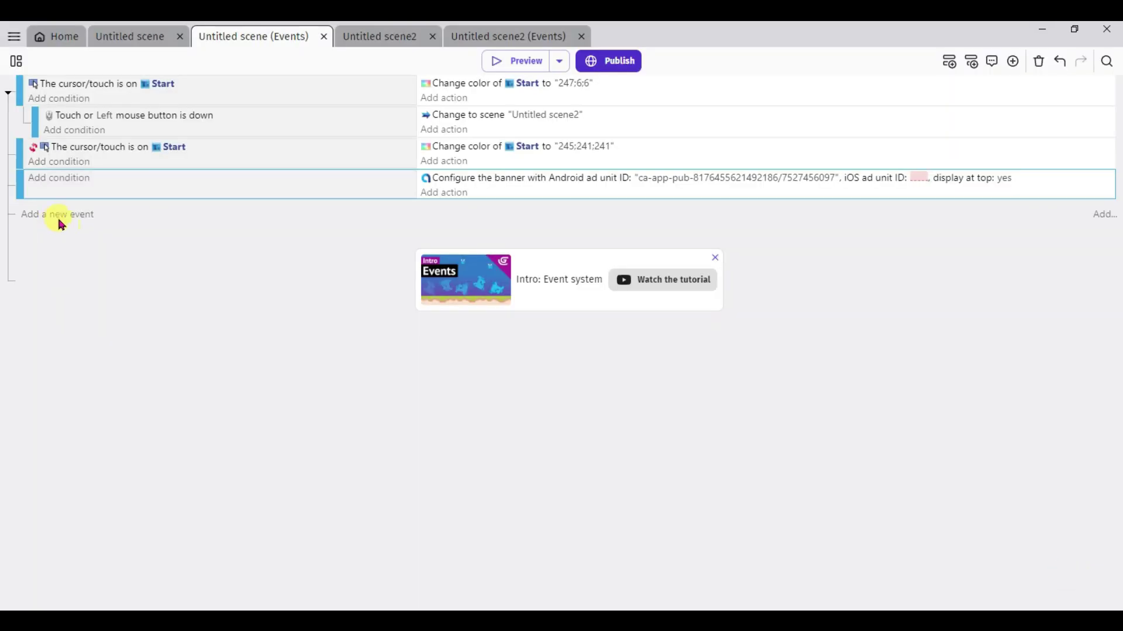
# Add another event and search the actions for admob.
pyautogui.click(61, 215)
pyautogui.click(448, 209)
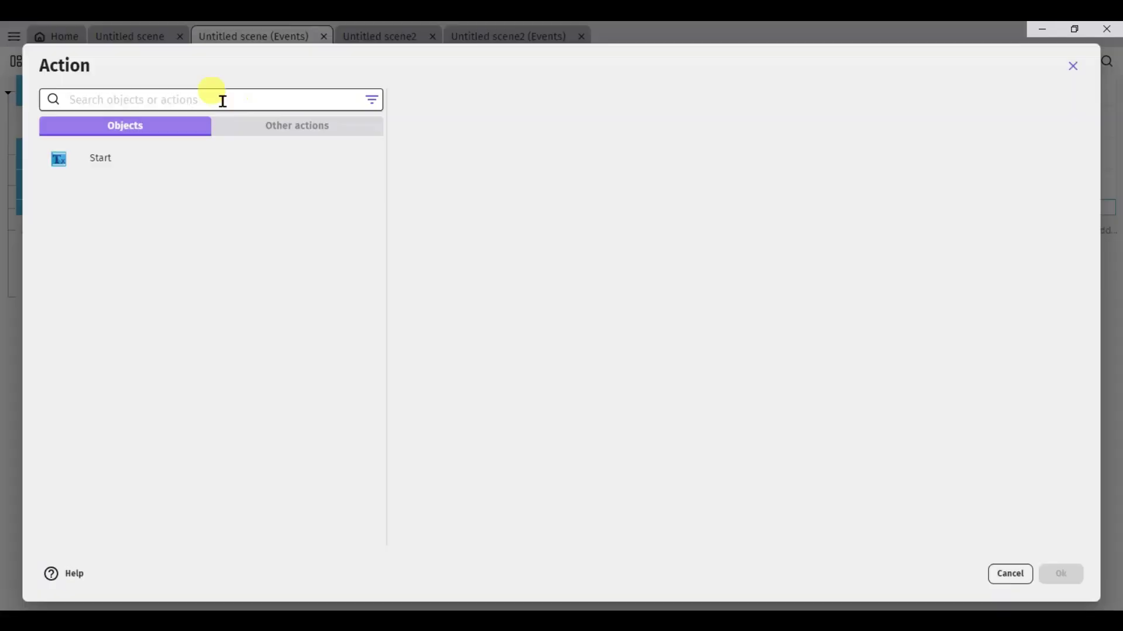
pyautogui.write('admob')
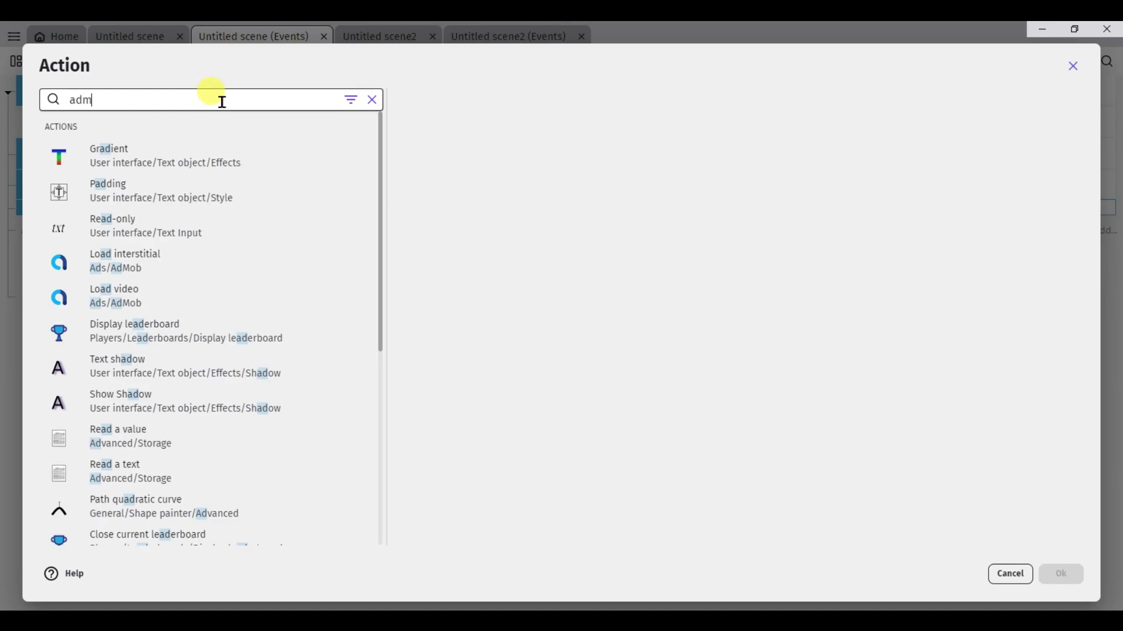
# Add the Show banner action to the new event, then start another AdMob ad unit.
pyautogui.click(166, 370)
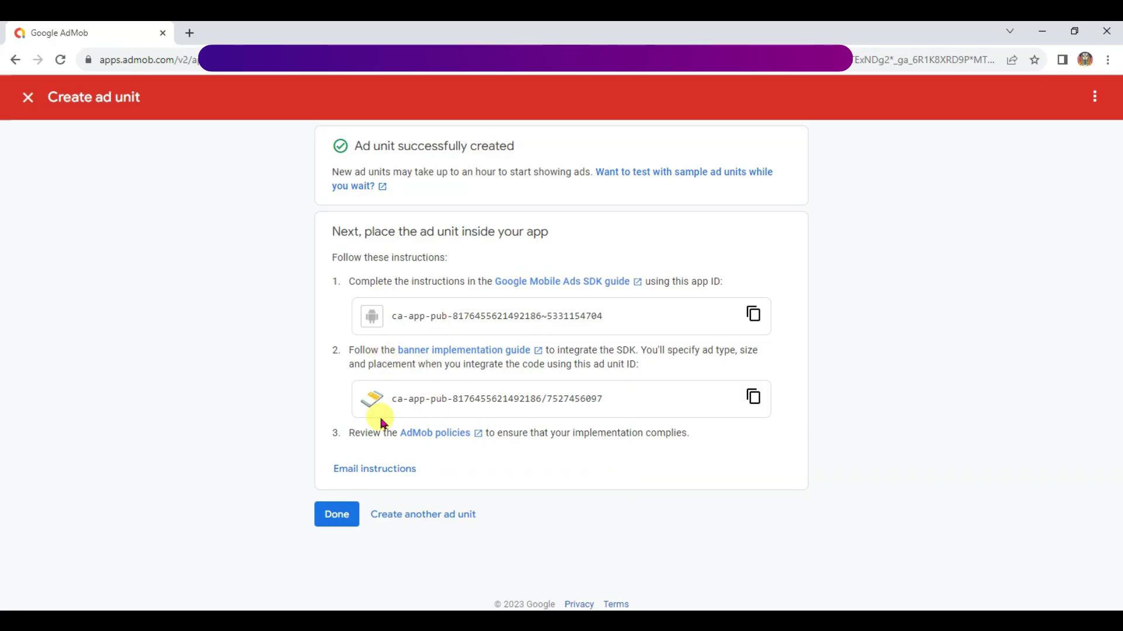
pyautogui.click(338, 516)
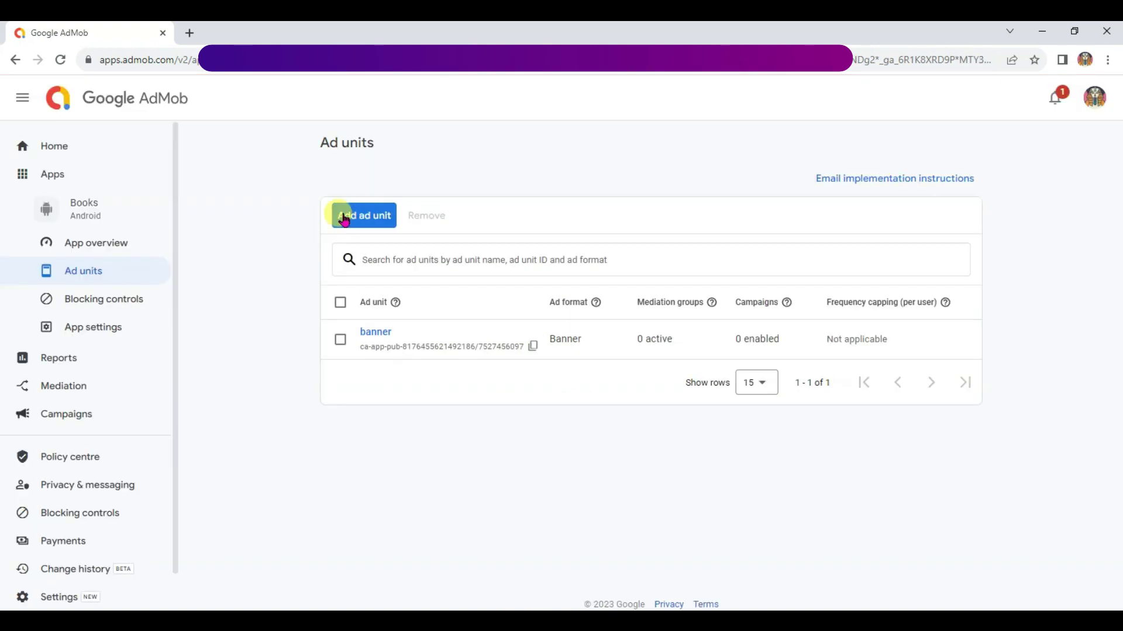
pyautogui.click(364, 217)
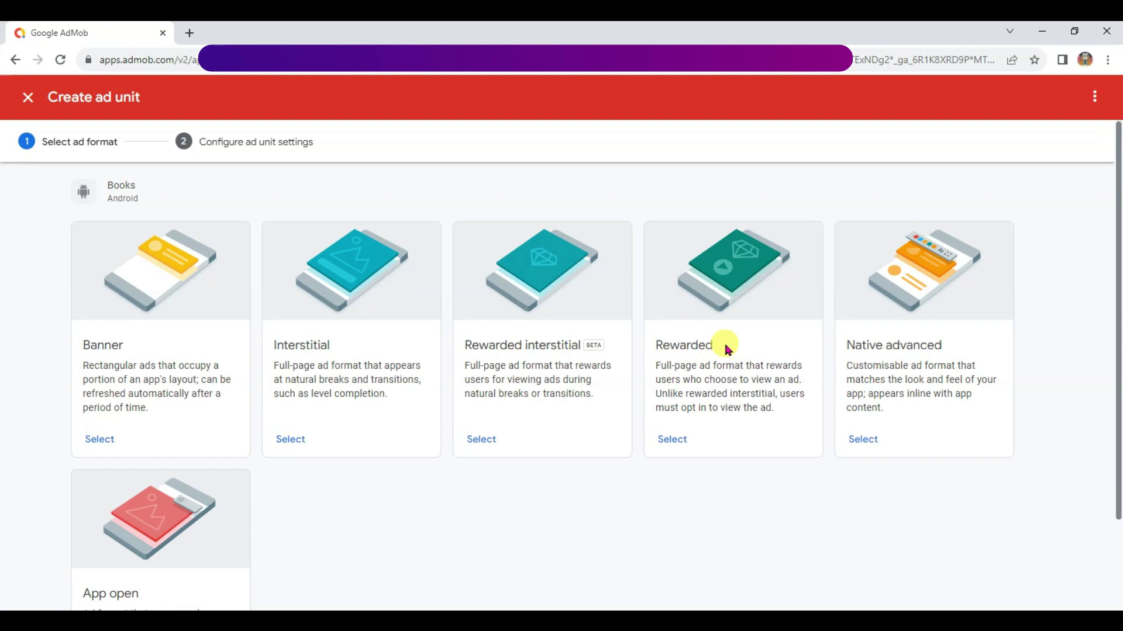
# Create a Rewarded ad unit named 'video' for the Books app.
pyautogui.click(672, 442)
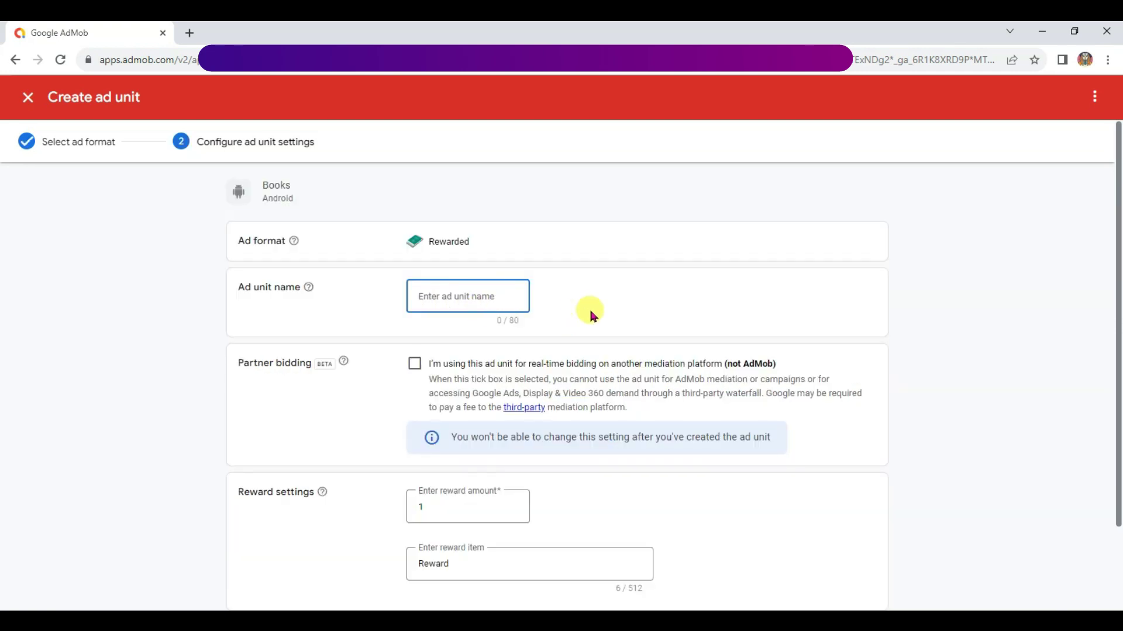
pyautogui.write('video')
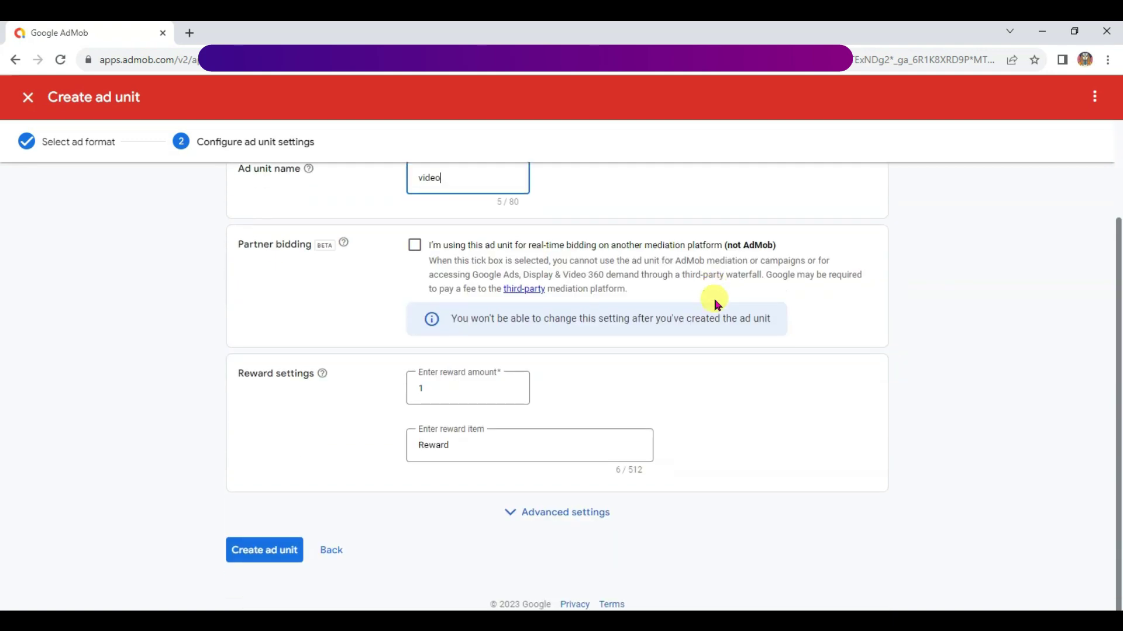
pyautogui.click(258, 550)
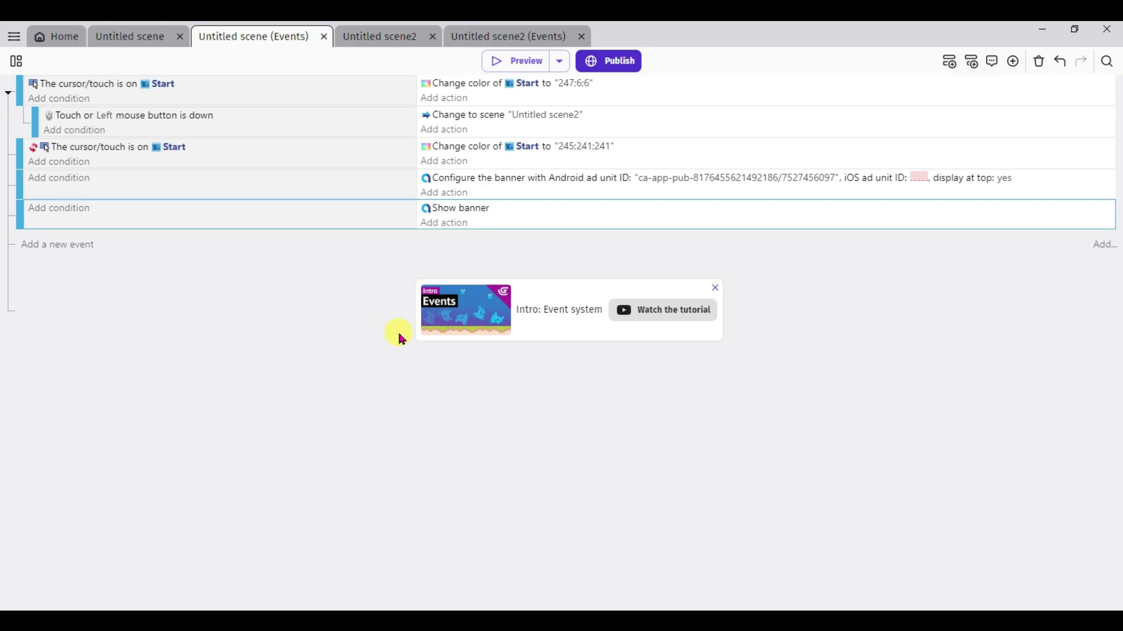
# Give the banner event an 'At the beginning of the scene' condition.
pyautogui.click(86, 190)
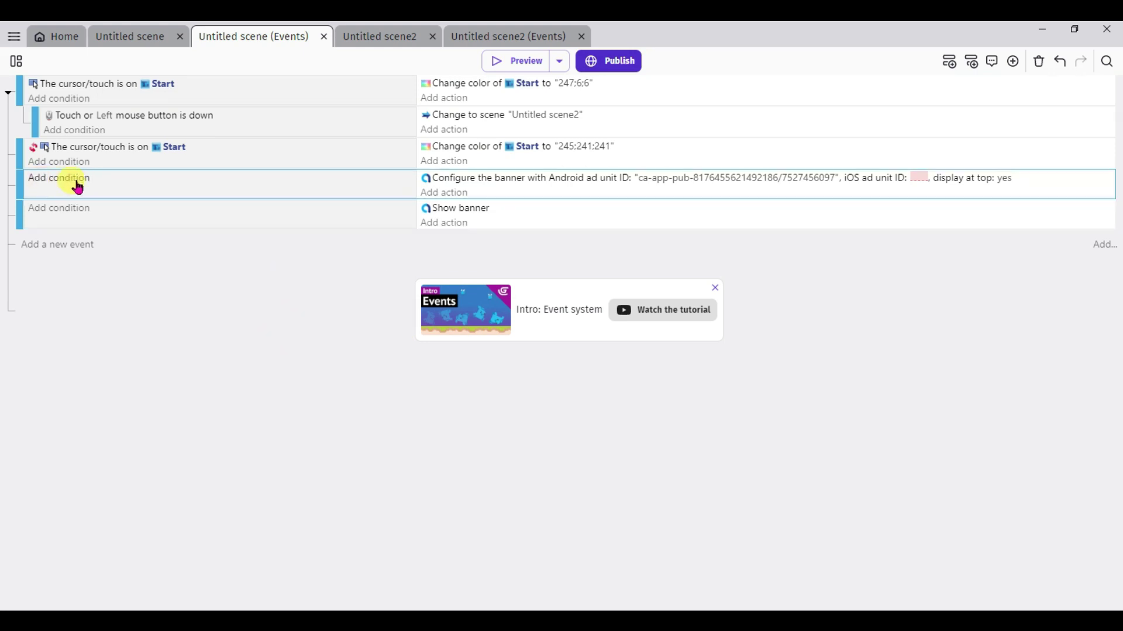
pyautogui.click(66, 184)
pyautogui.write('at the')
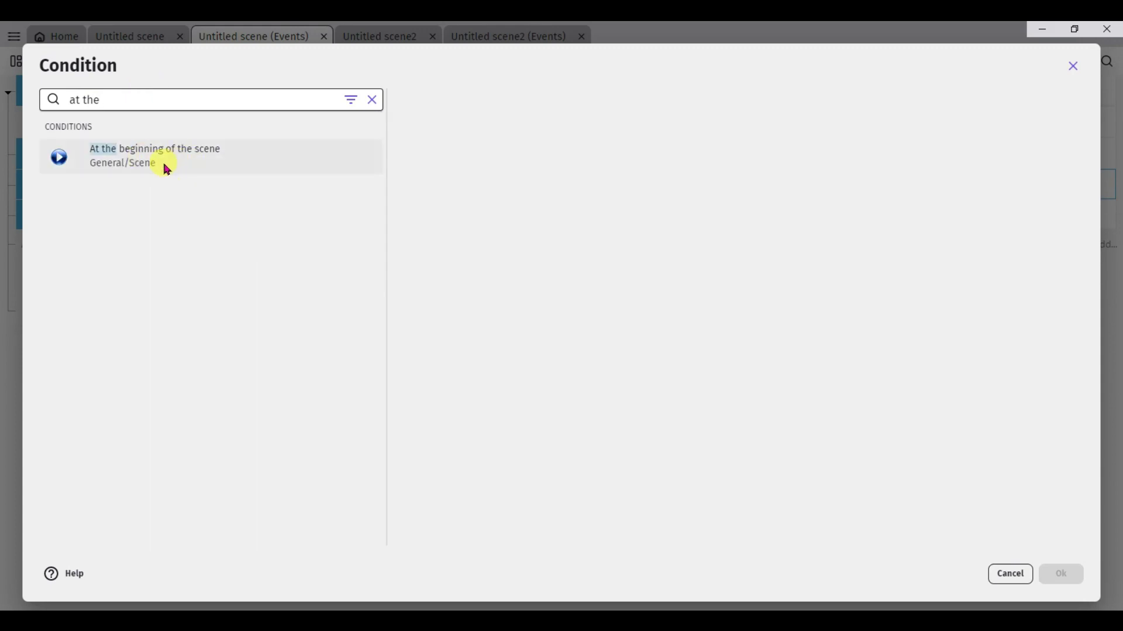
pyautogui.click(181, 162)
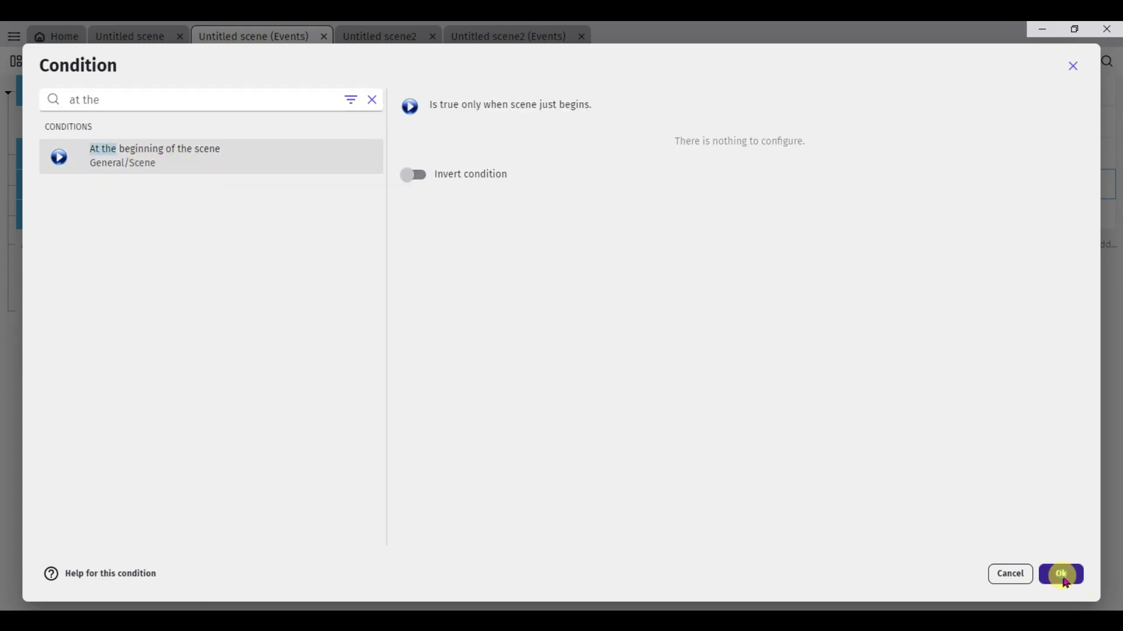
pyautogui.click(1061, 573)
# Add an AdMob Load video action using the rewarded video's Android ad unit ID.
pyautogui.click(444, 193)
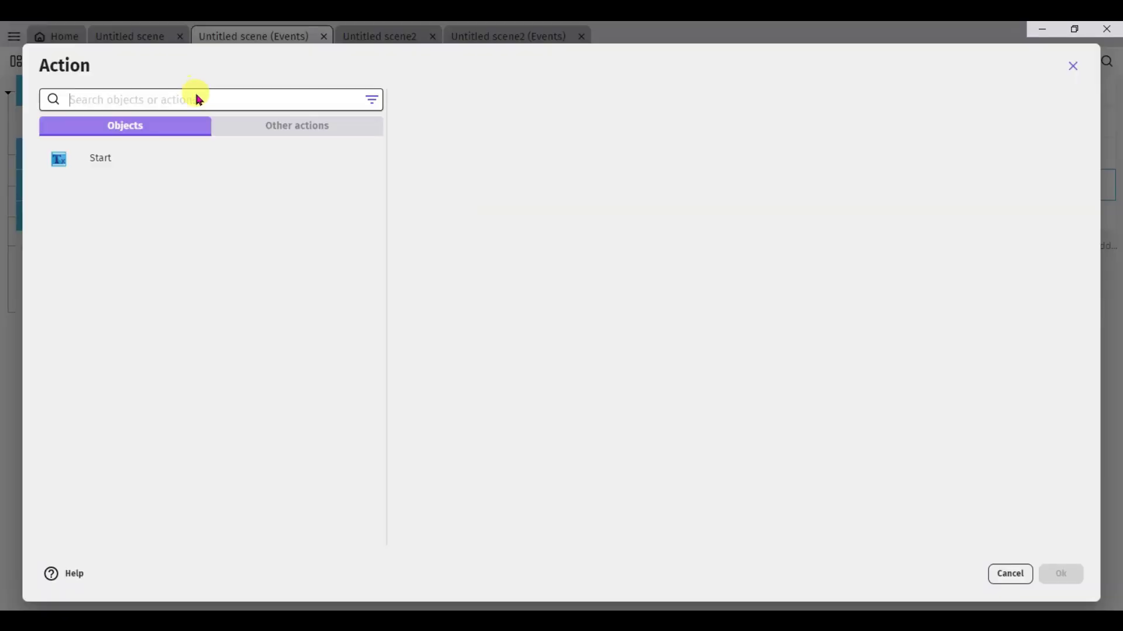
pyautogui.write('admob')
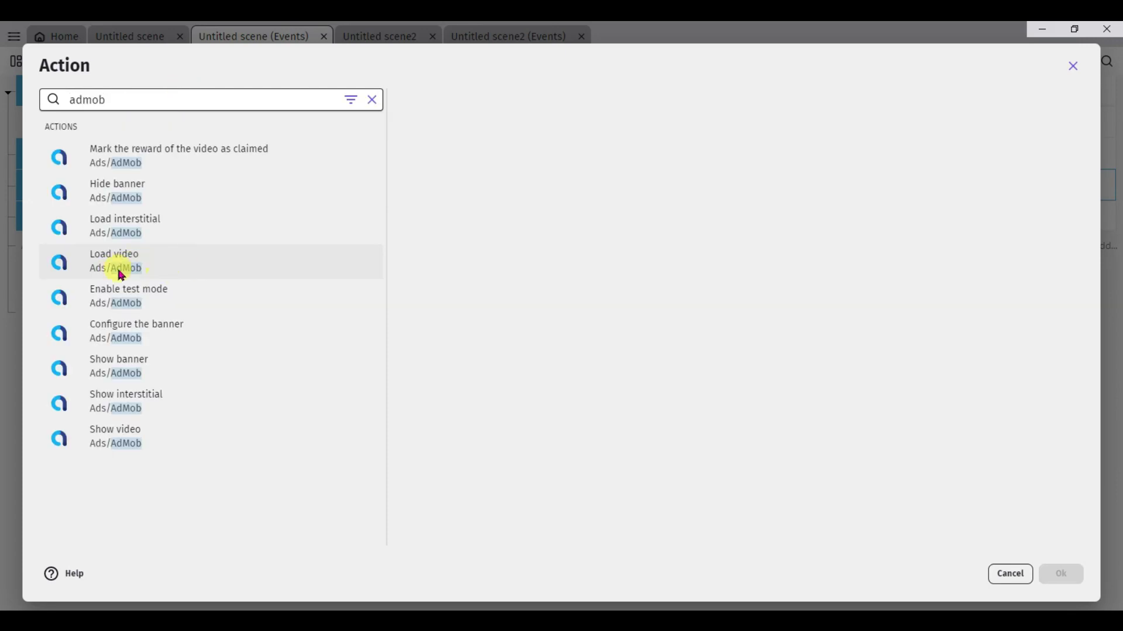
pyautogui.click(179, 273)
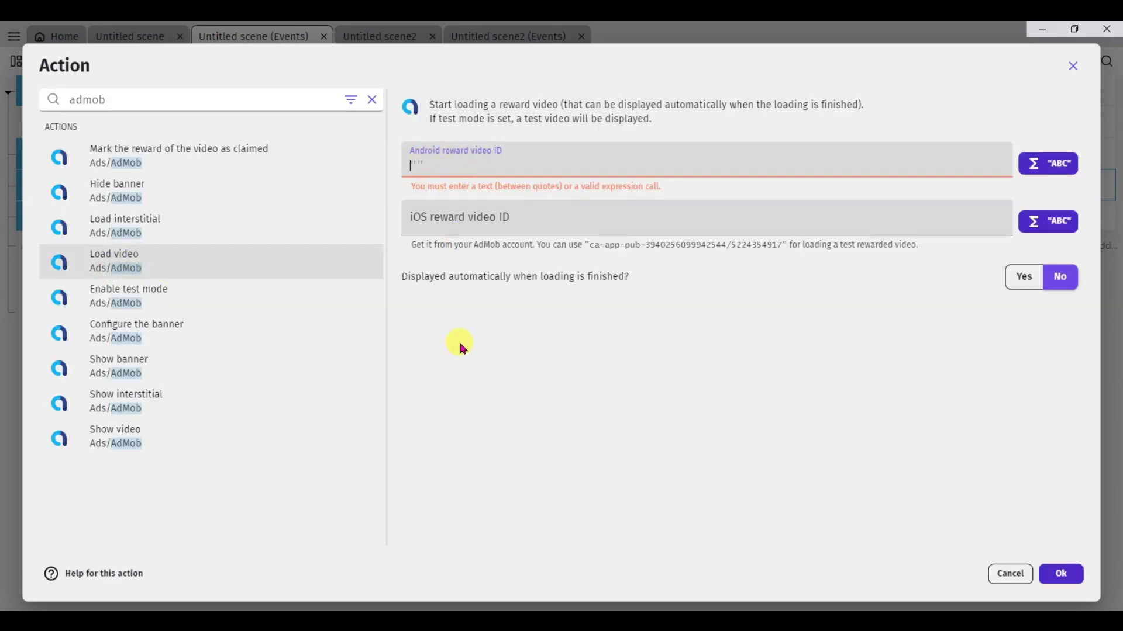
pyautogui.hotkey('ctrl', 'v')
pyautogui.click(1063, 574)
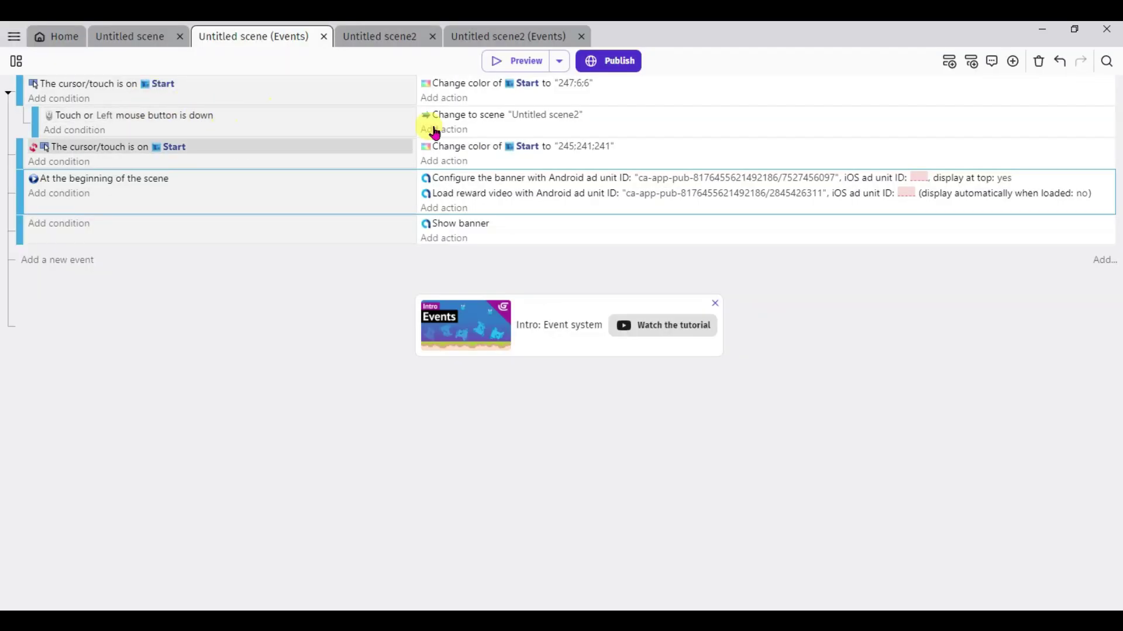
# Add the AdMob Show video action to the touch-on-Start sub-event.
pyautogui.click(258, 117)
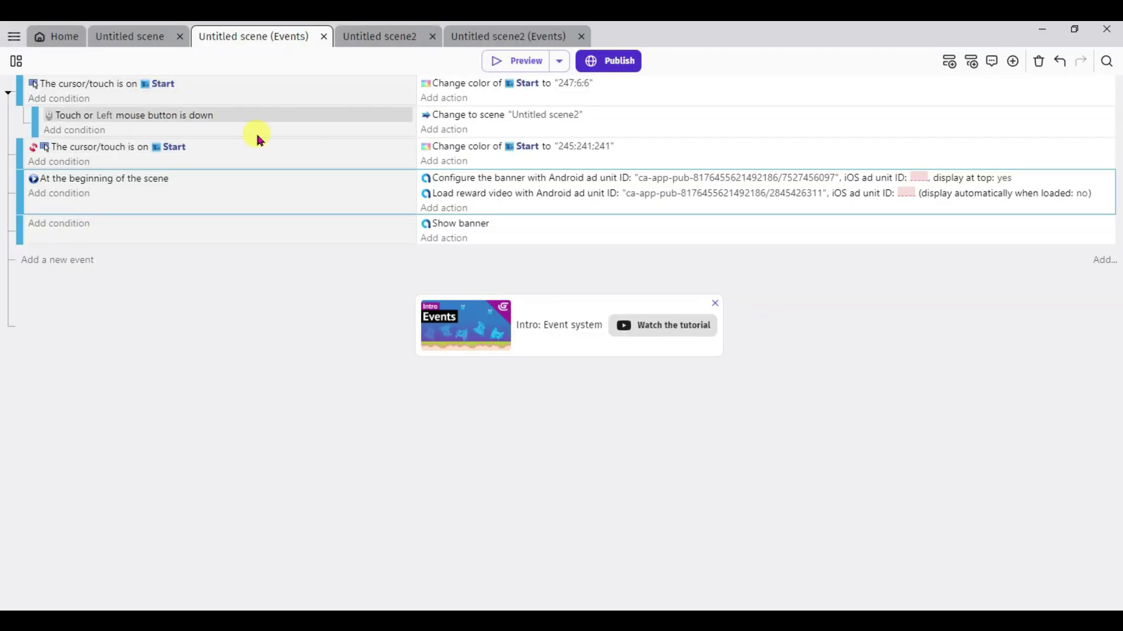
pyautogui.click(444, 130)
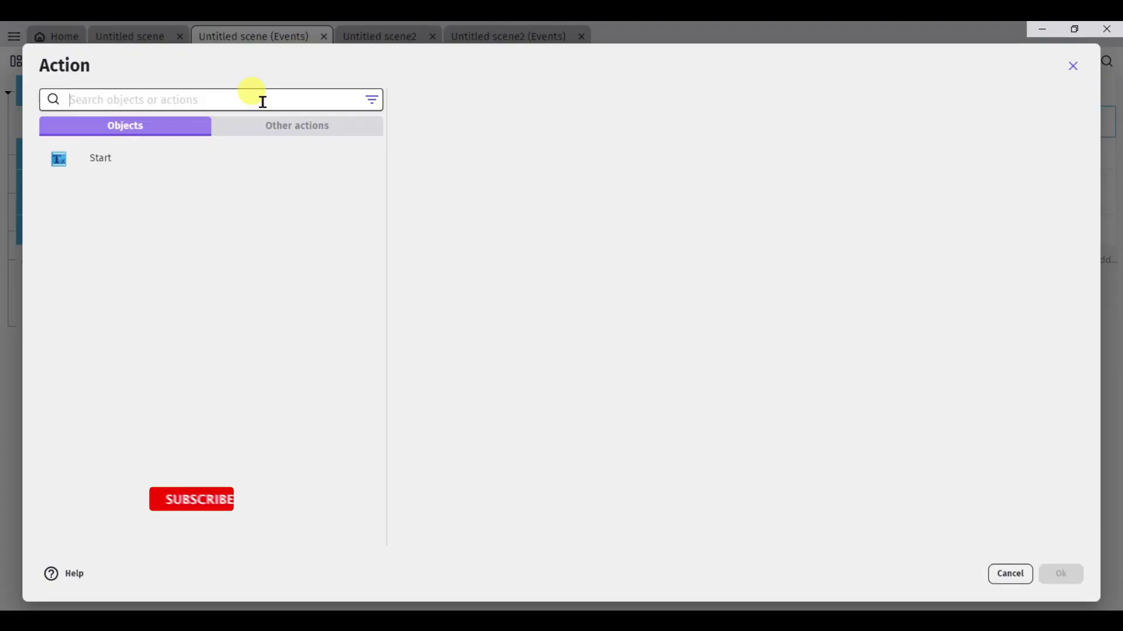
pyautogui.write('admob')
pyautogui.click(187, 447)
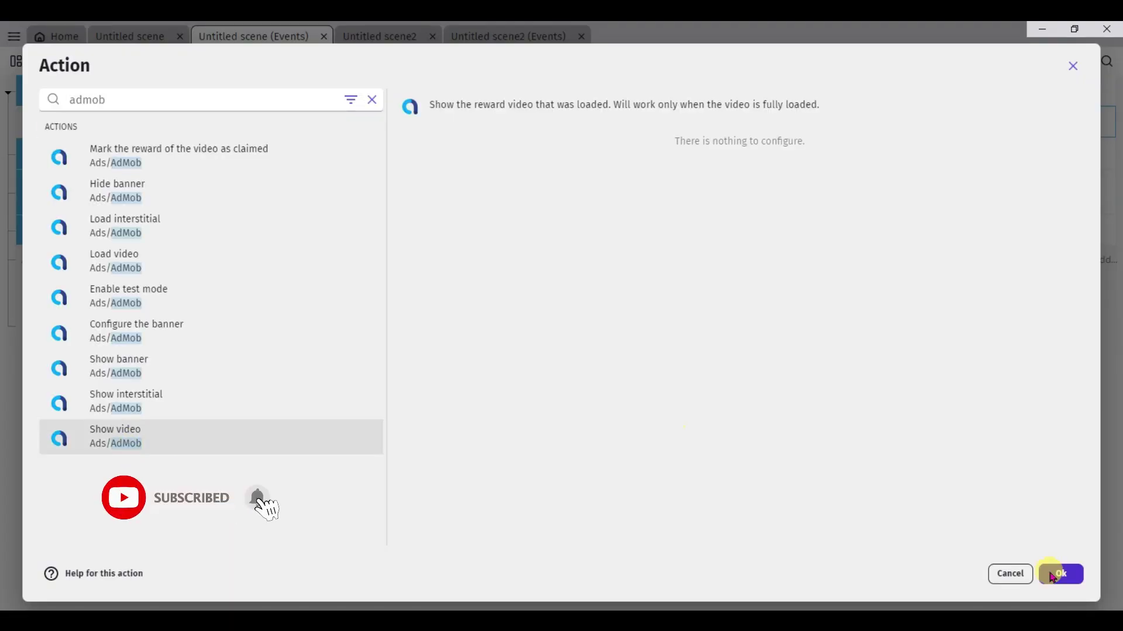